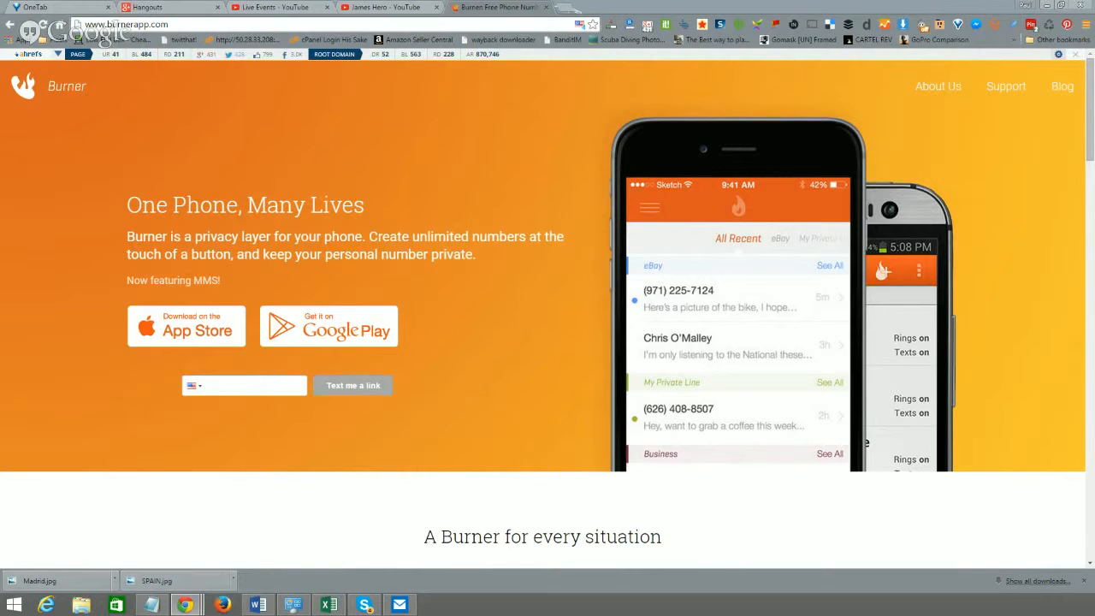
# - Keep United States as the phone number's country code
pyautogui.click(241, 388)
pyautogui.click(178, 387)
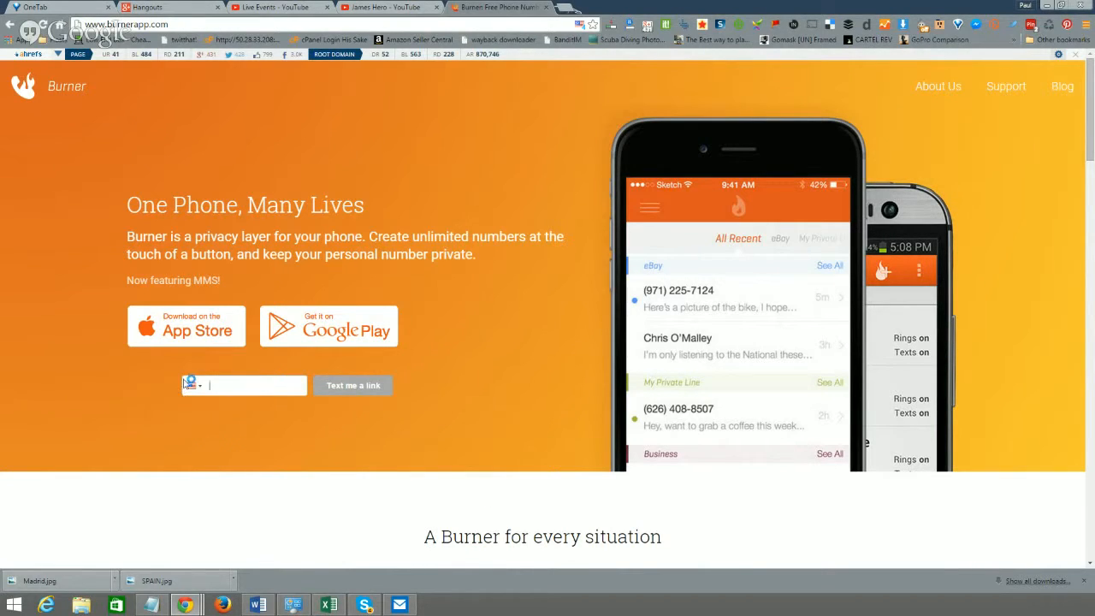
pyautogui.click(193, 386)
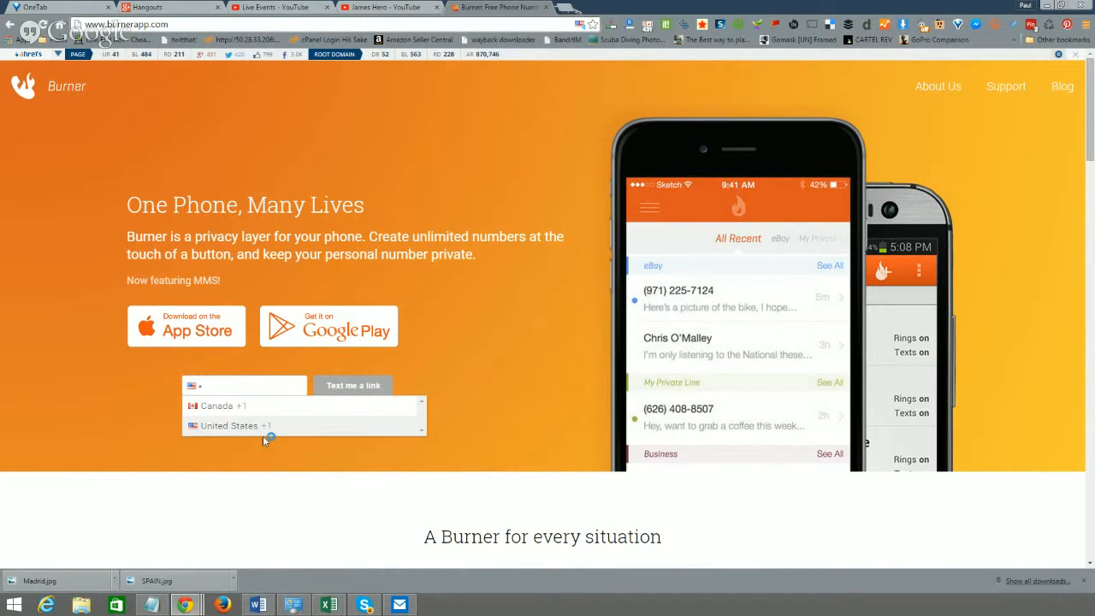
pyautogui.click(460, 393)
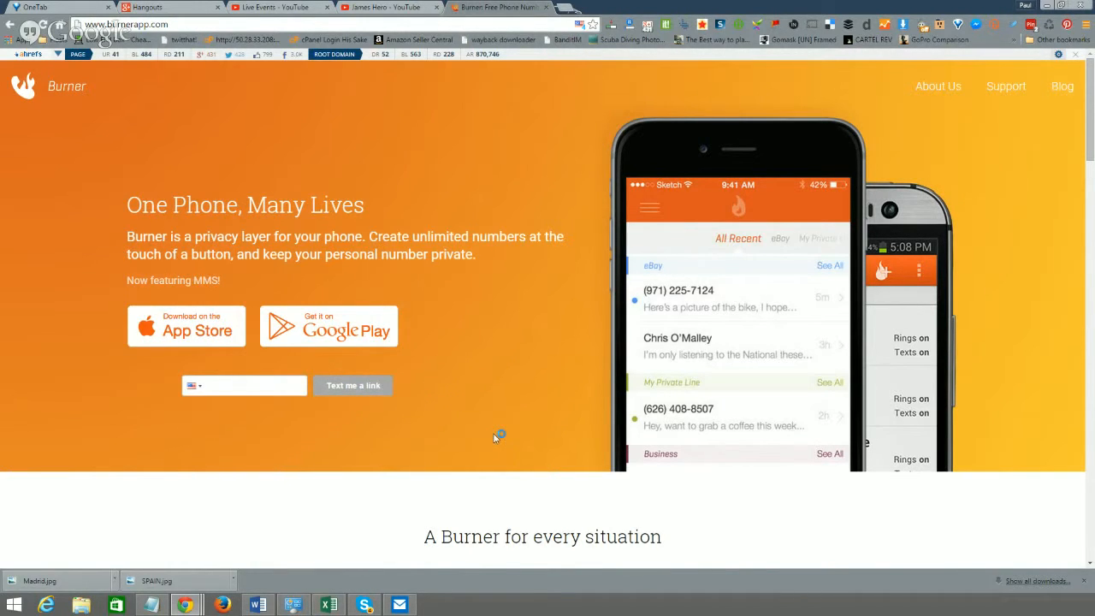
pyautogui.scroll(-5, 493, 437)
pyautogui.scroll(4, 445, 420)
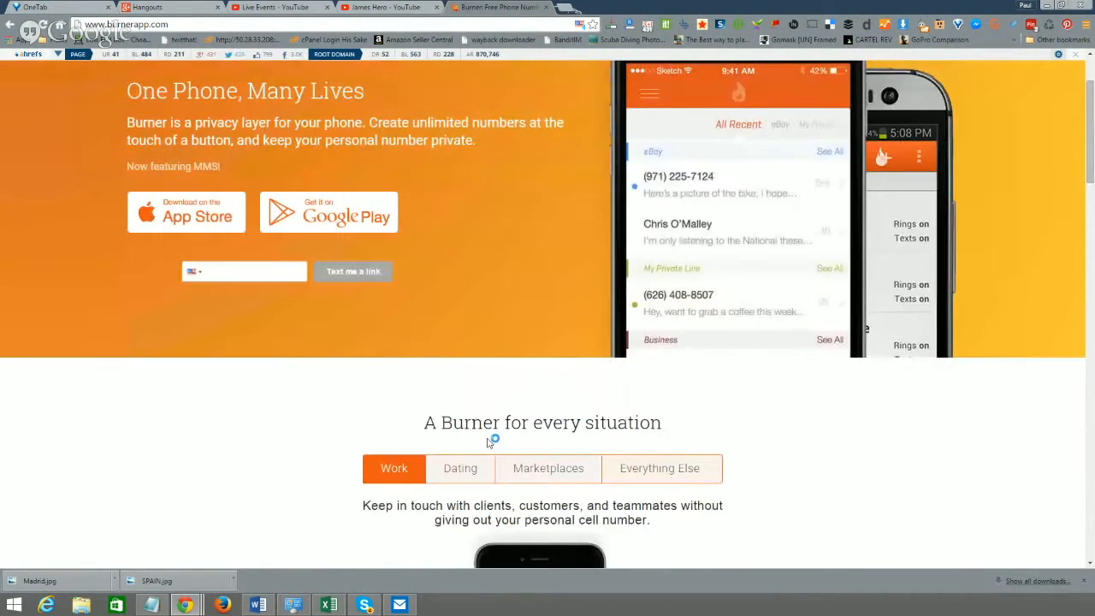
pyautogui.scroll(1, 406, 403)
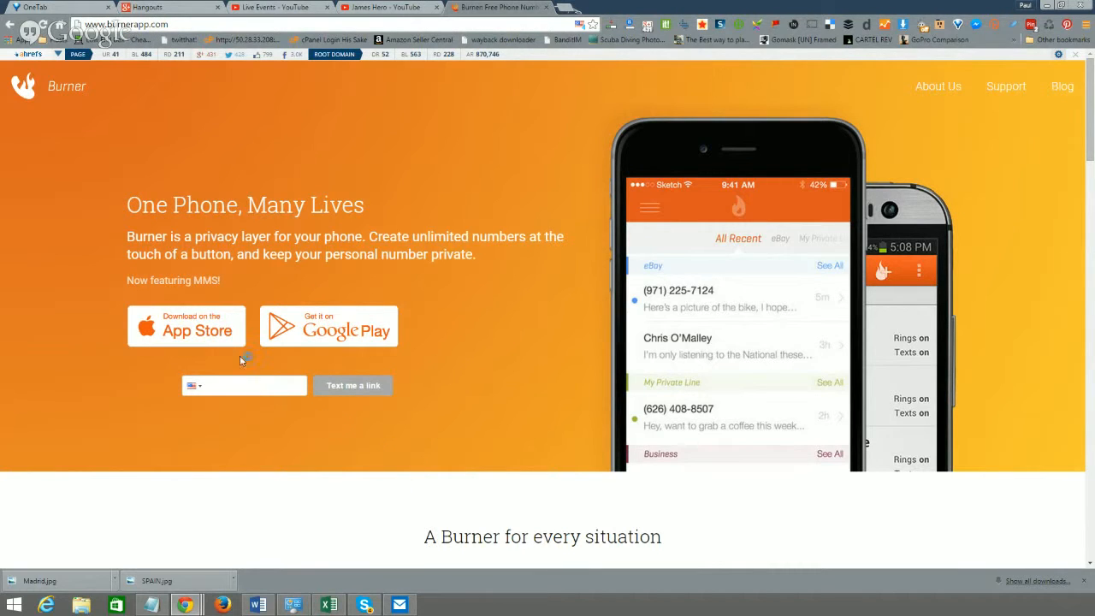
pyautogui.scroll(-3, 390, 180)
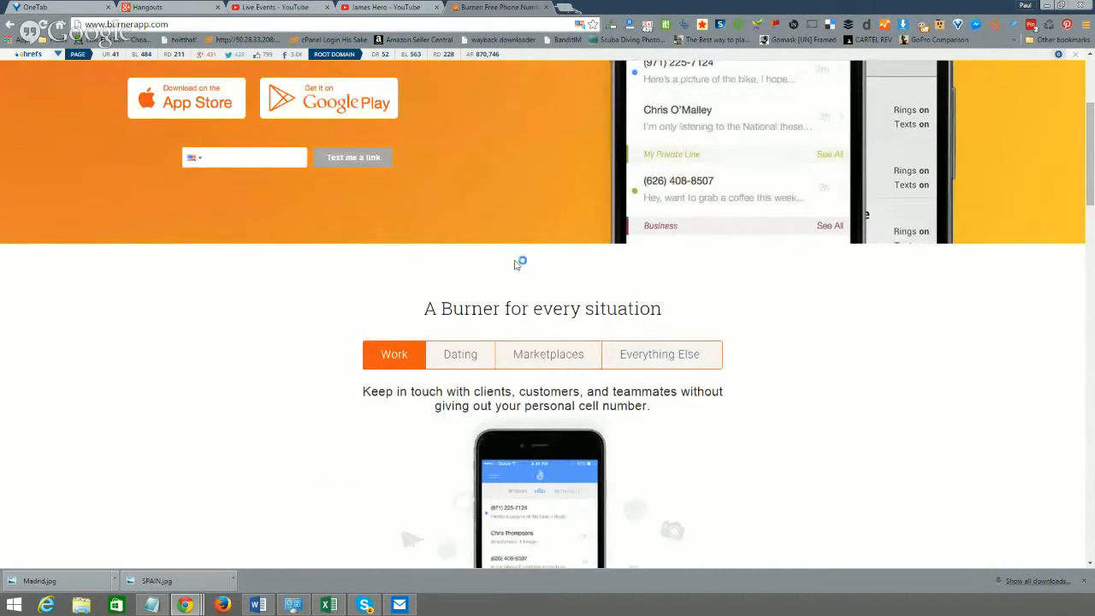
pyautogui.scroll(2, 420, 272)
pyautogui.scroll(2, 420, 272)
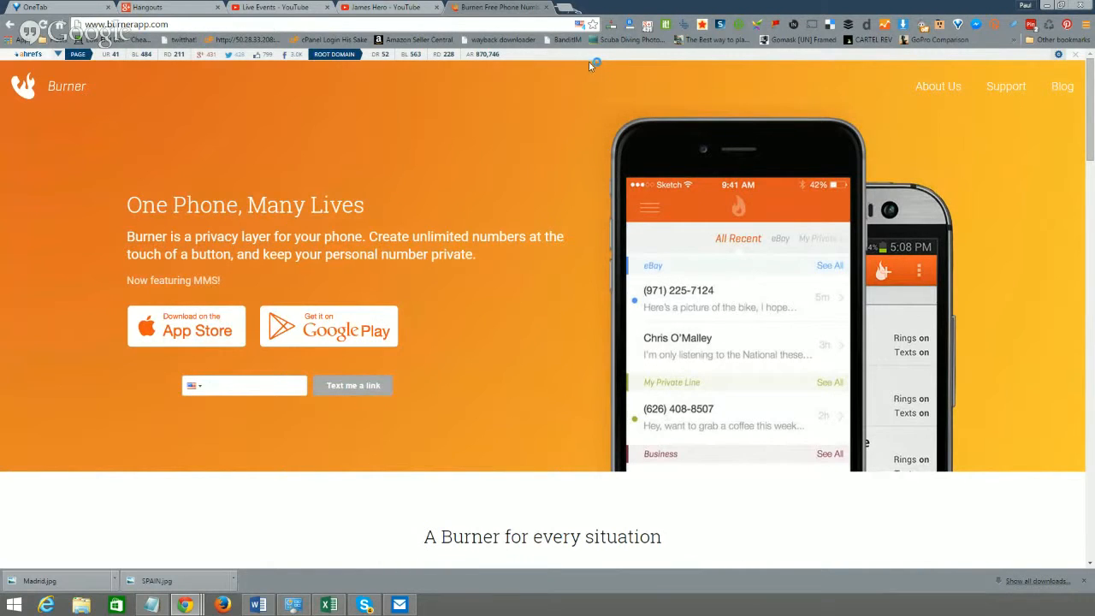
# - Load ckckd.com in a new tab, re-entering the address until the site appears
pyautogui.click(565, 7)
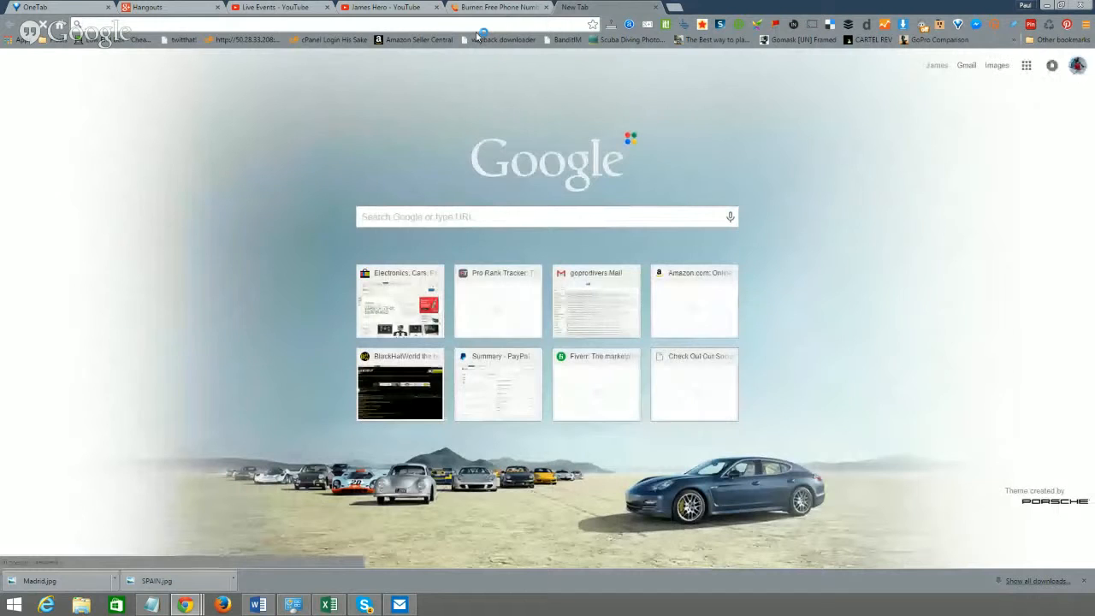
pyautogui.write('ckckd')
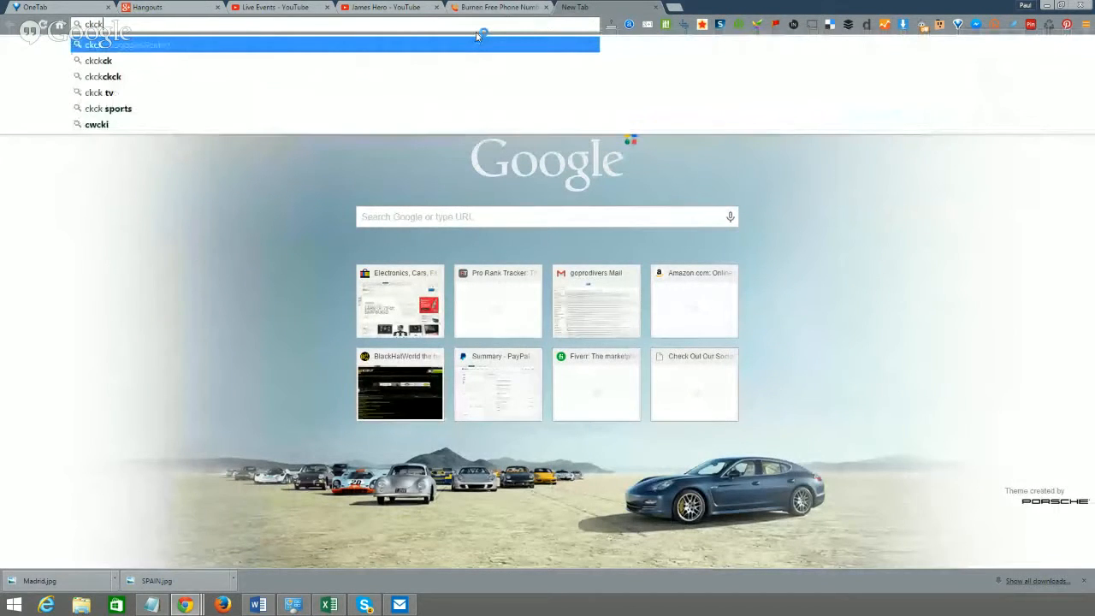
pyautogui.write('.com')
pyautogui.press('Return')
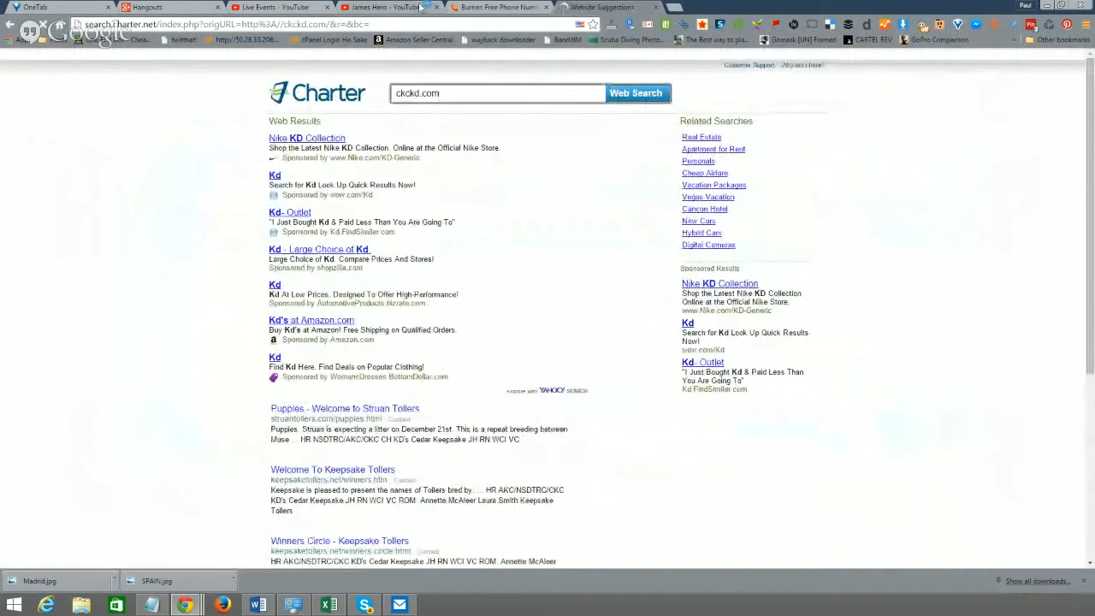
pyautogui.click(374, 25)
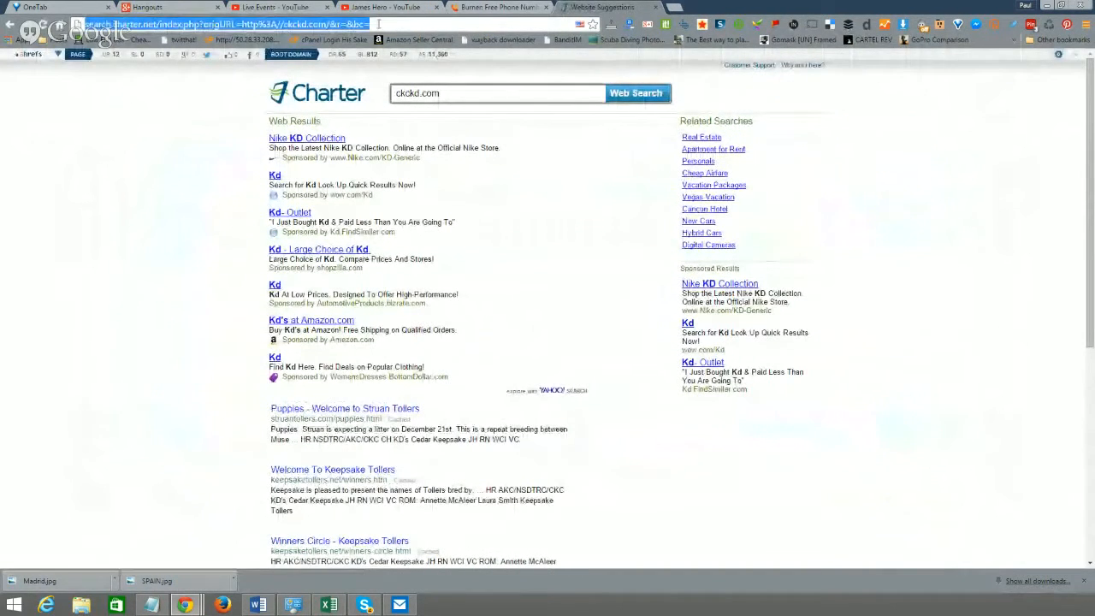
pyautogui.write('ckckd.com')
pyautogui.press('Return')
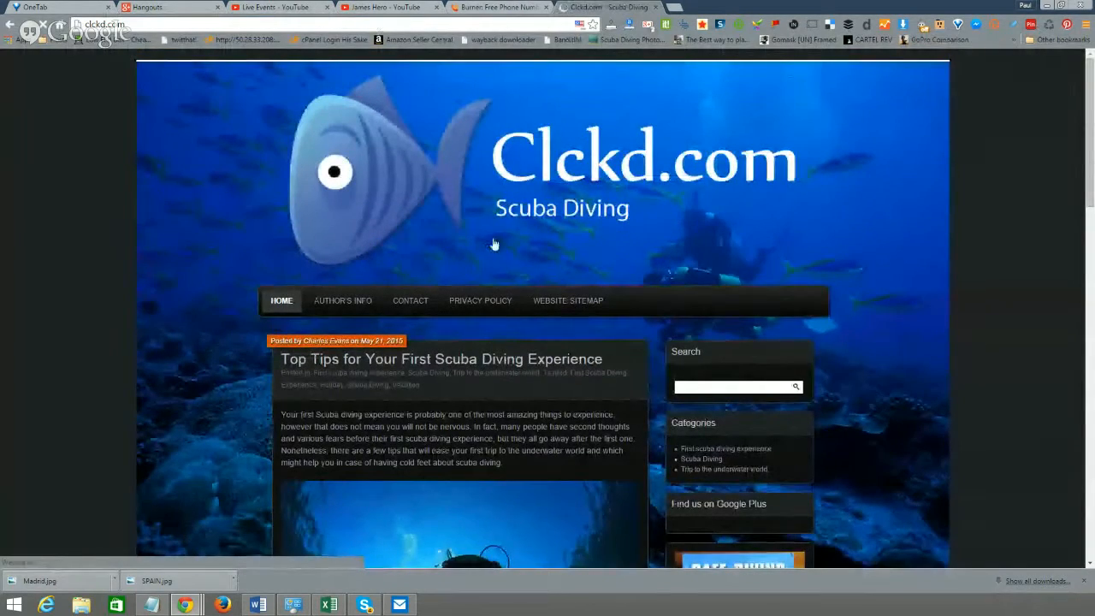
pyautogui.scroll(-10, 493, 244)
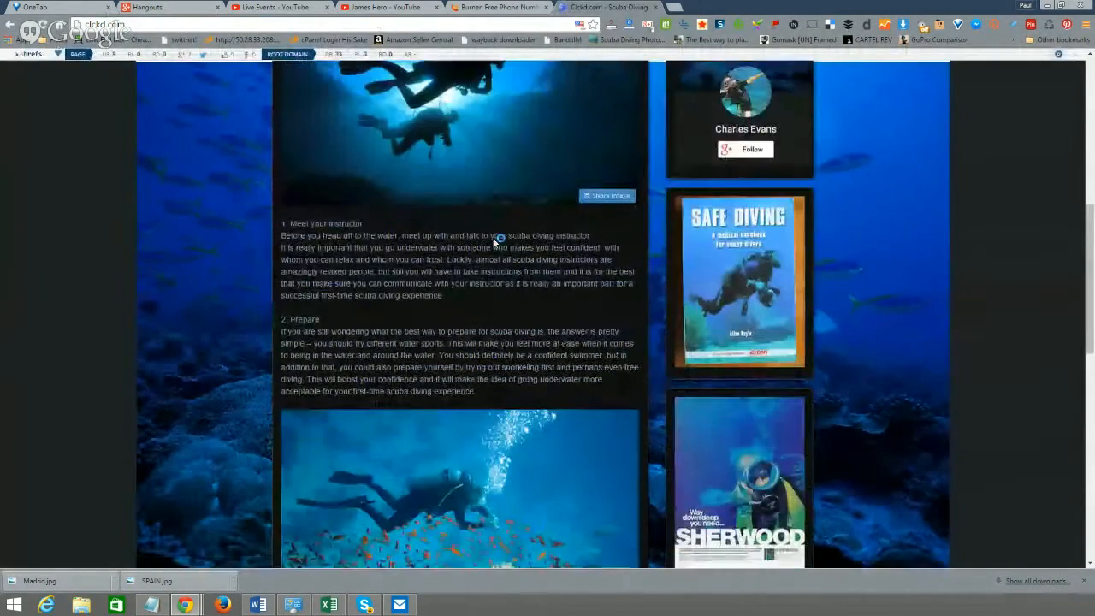
pyautogui.scroll(-5, 493, 241)
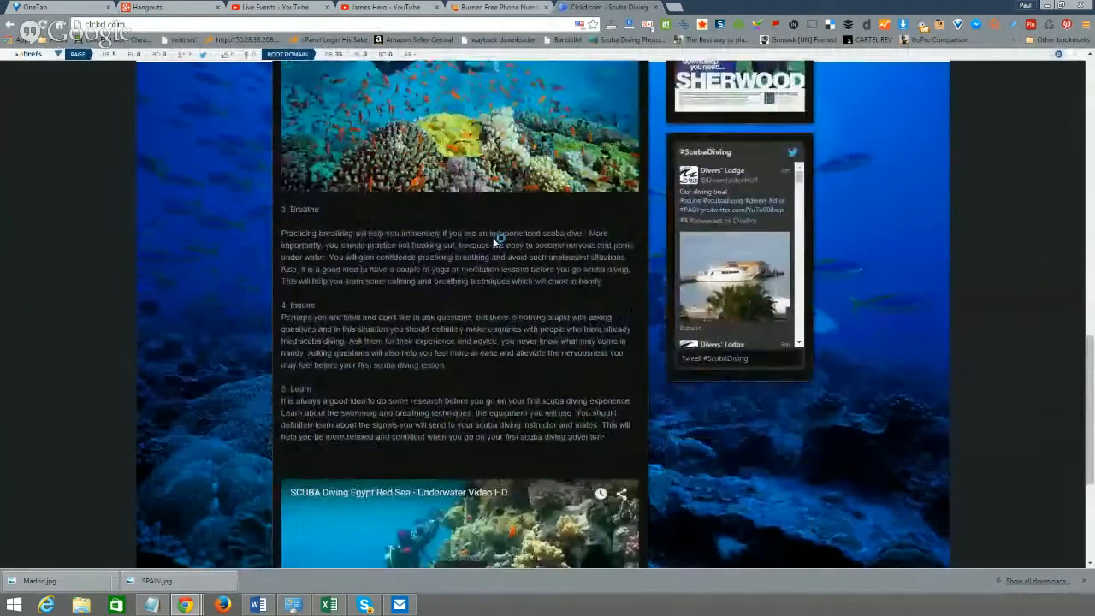
pyautogui.scroll(15, 494, 241)
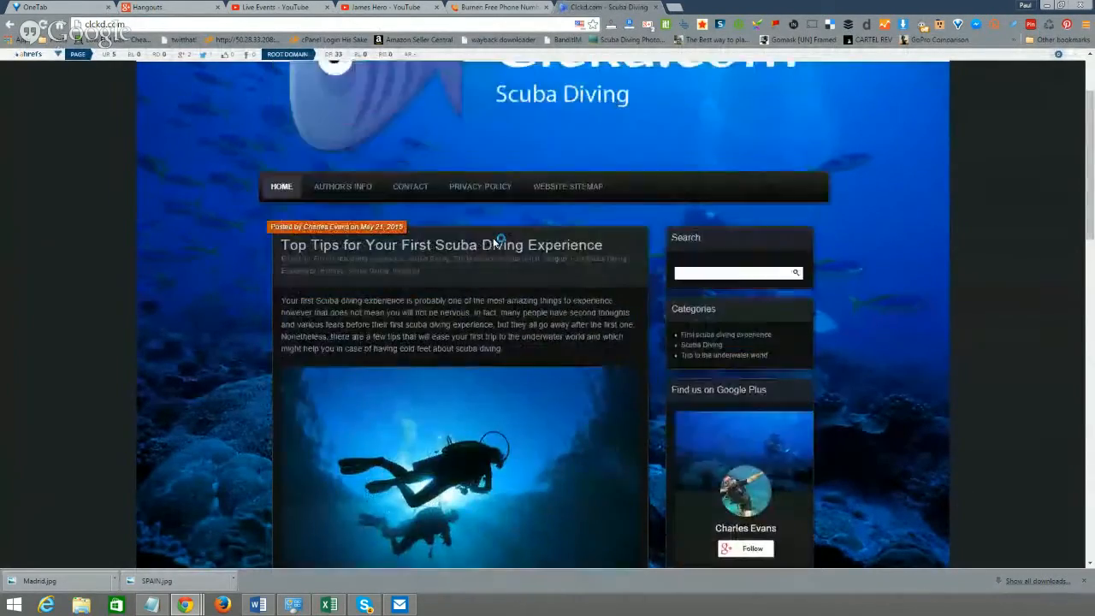
pyautogui.scroll(2, 493, 245)
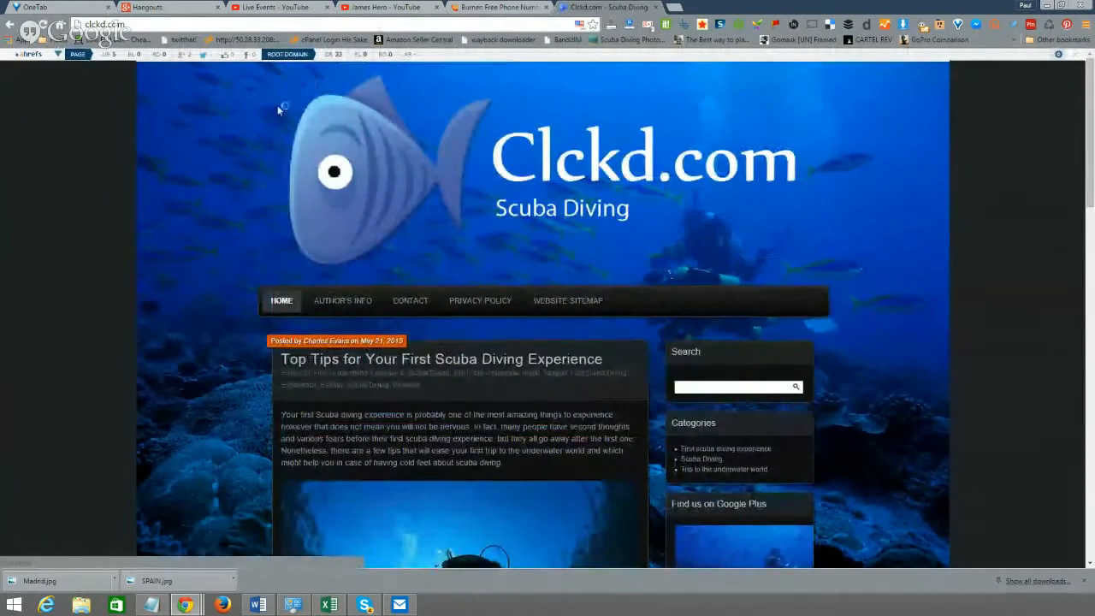
pyautogui.scroll(-1, 555, 323)
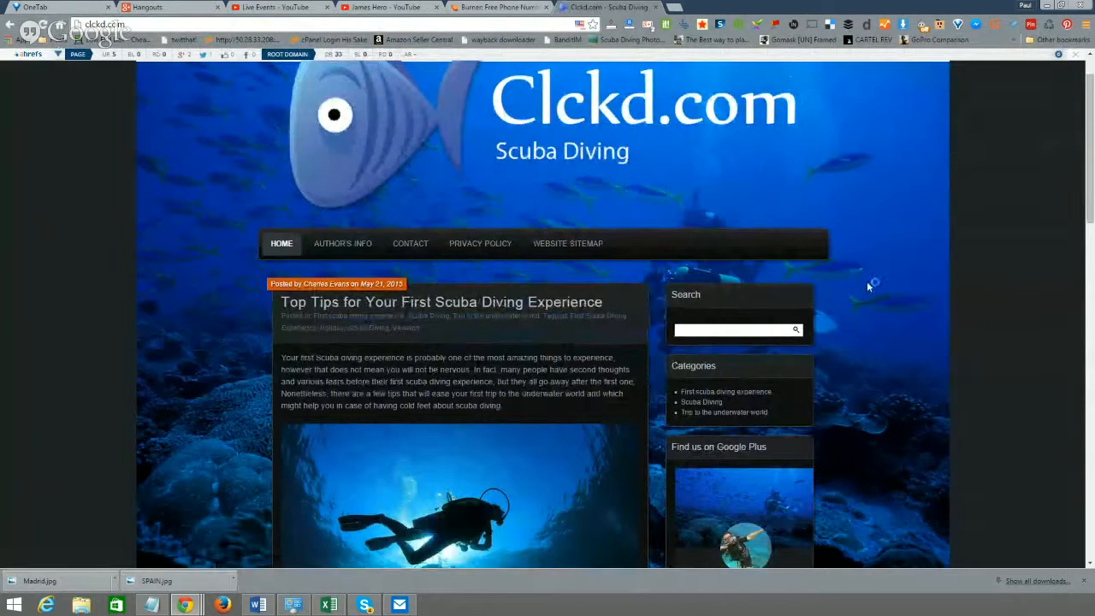
pyautogui.click(703, 24)
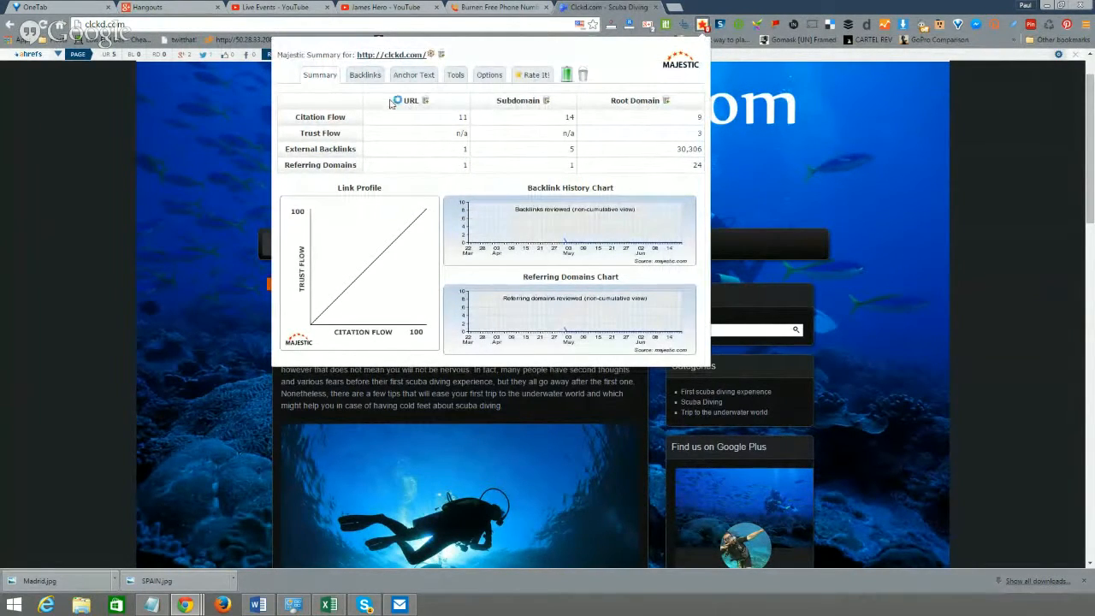
pyautogui.click(366, 77)
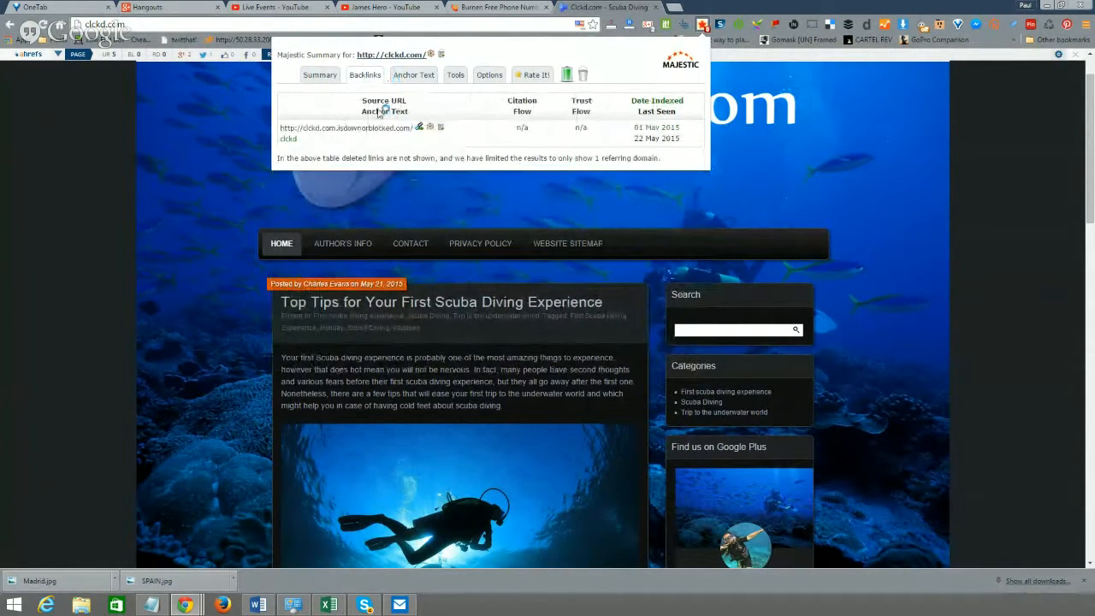
pyautogui.click(312, 77)
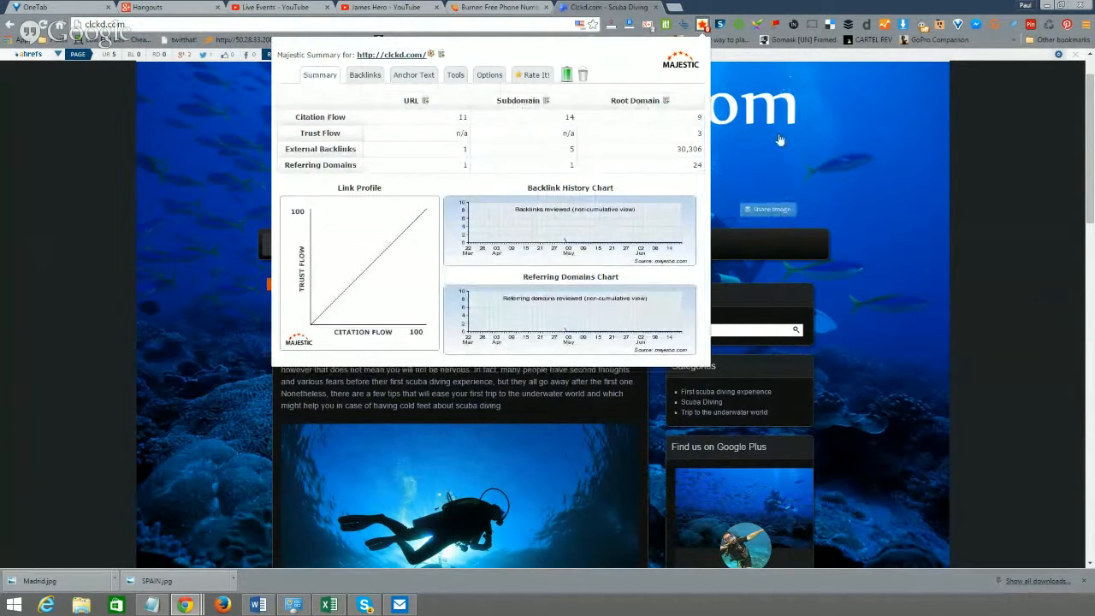
pyautogui.click(714, 77)
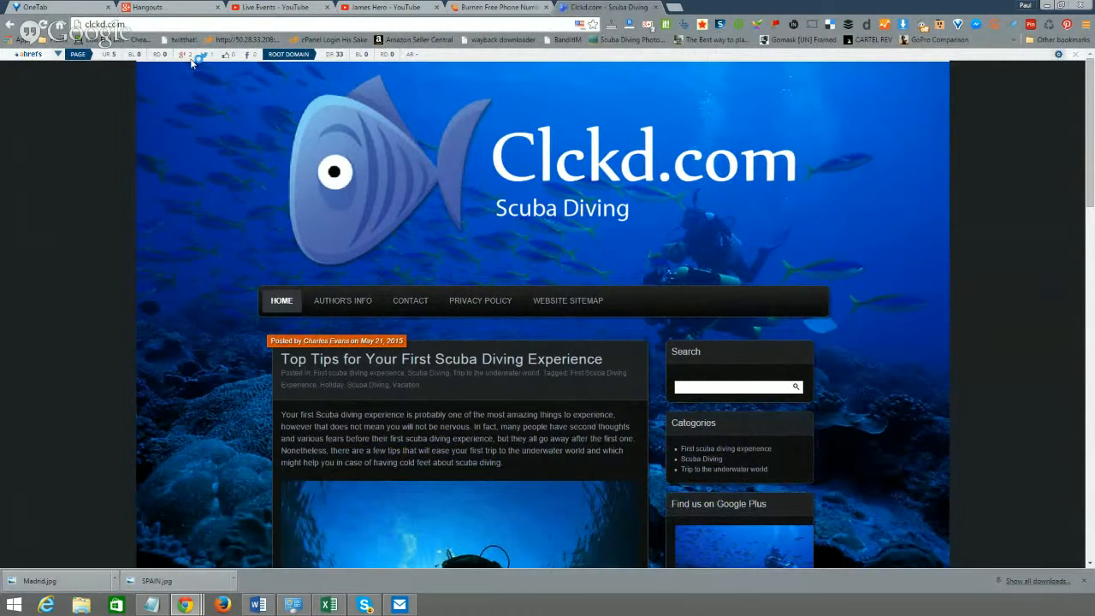
# - +1 Clckd.com publicly with the comment 'Check out this great diving website'
pyautogui.click(650, 26)
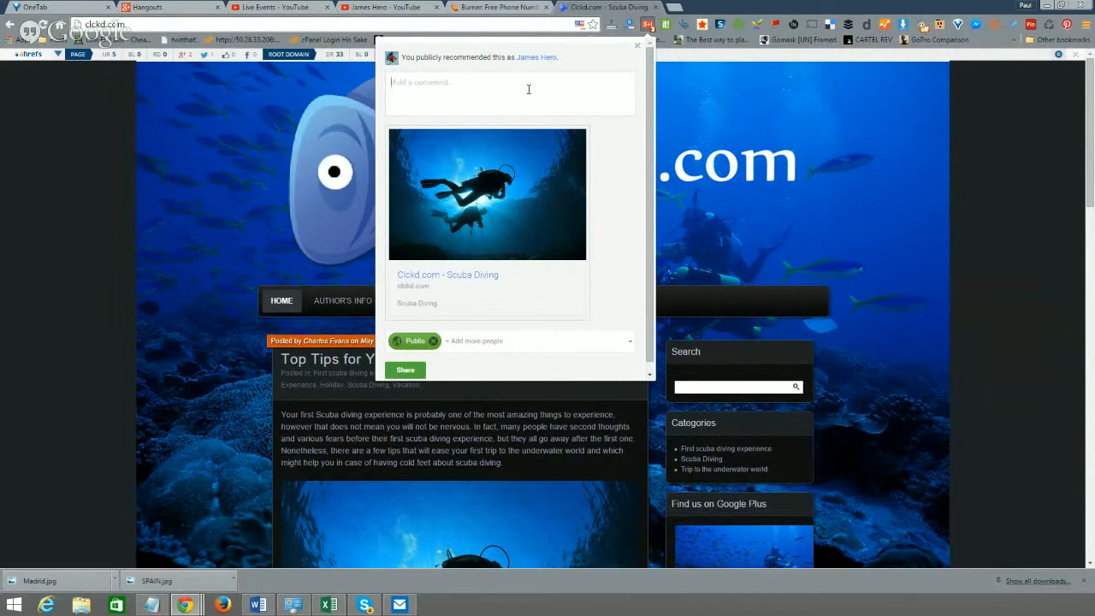
pyautogui.write('Check out this great diving website')
pyautogui.click(408, 369)
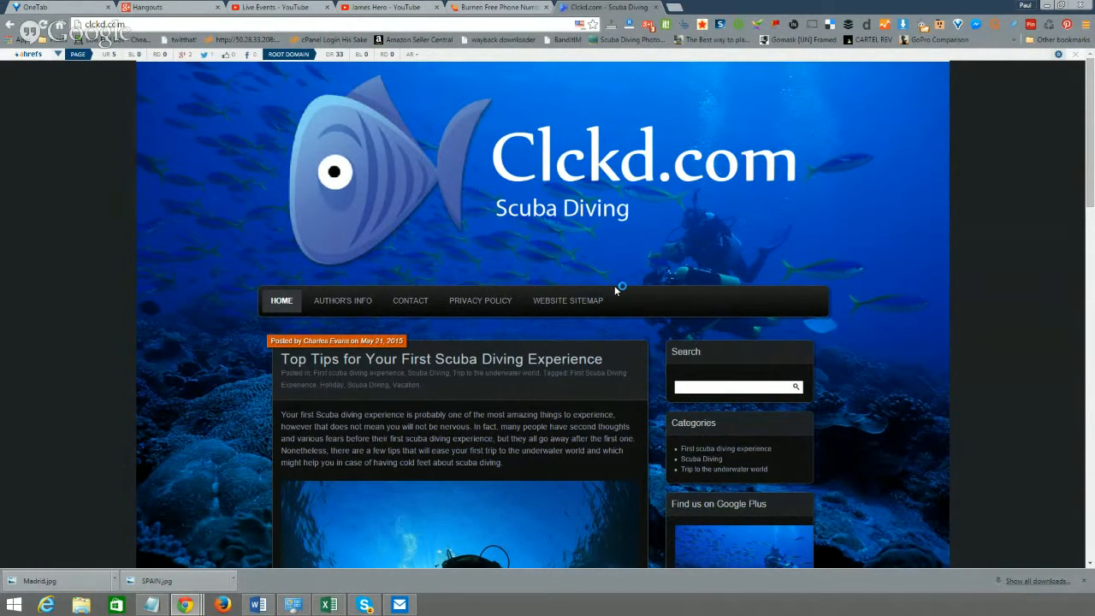
# - Switch to the Burner tab and load gmail.com in it
pyautogui.click(472, 25)
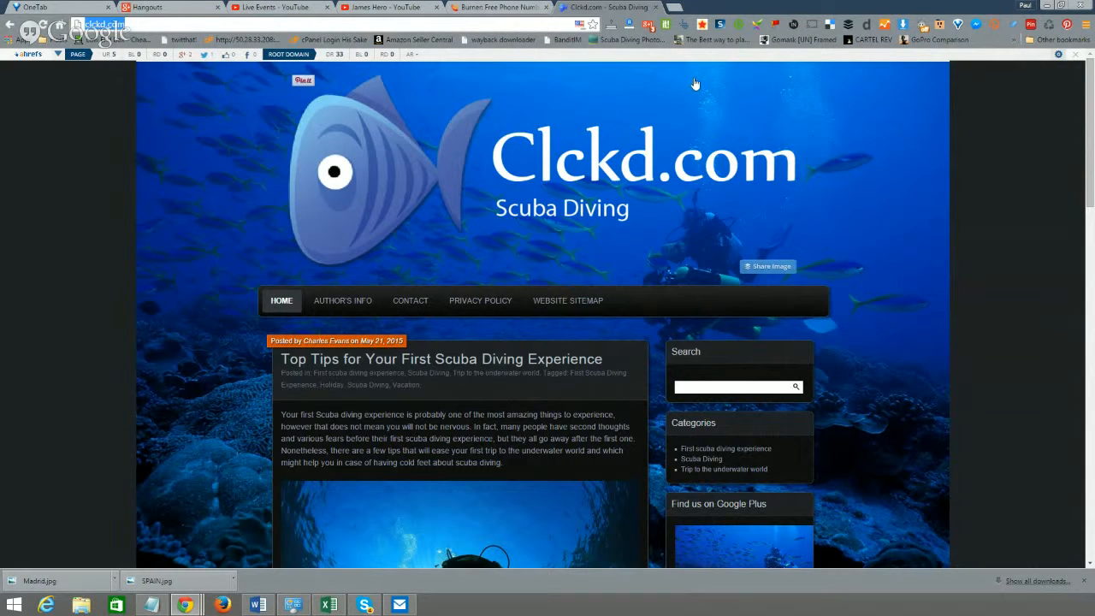
pyautogui.click(521, 6)
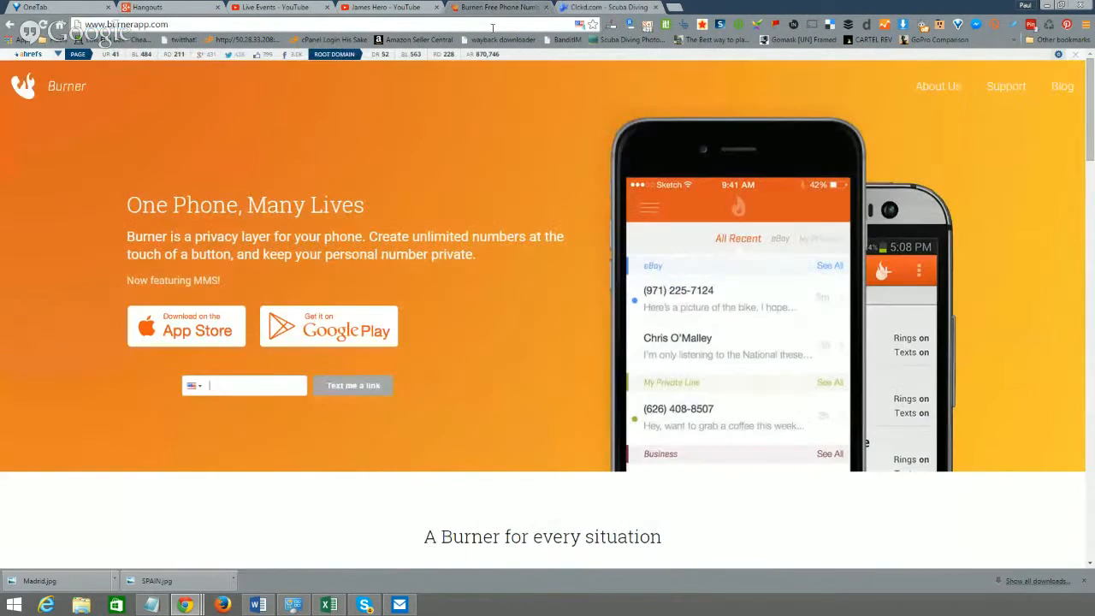
pyautogui.click(482, 25)
pyautogui.write('gmail.com')
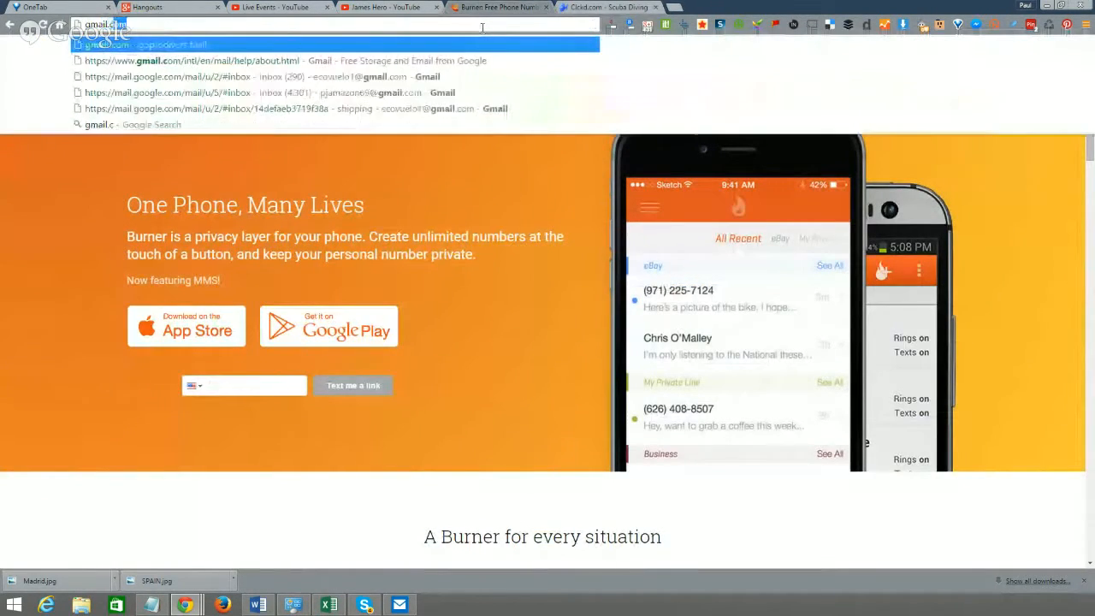
pyautogui.press('Return')
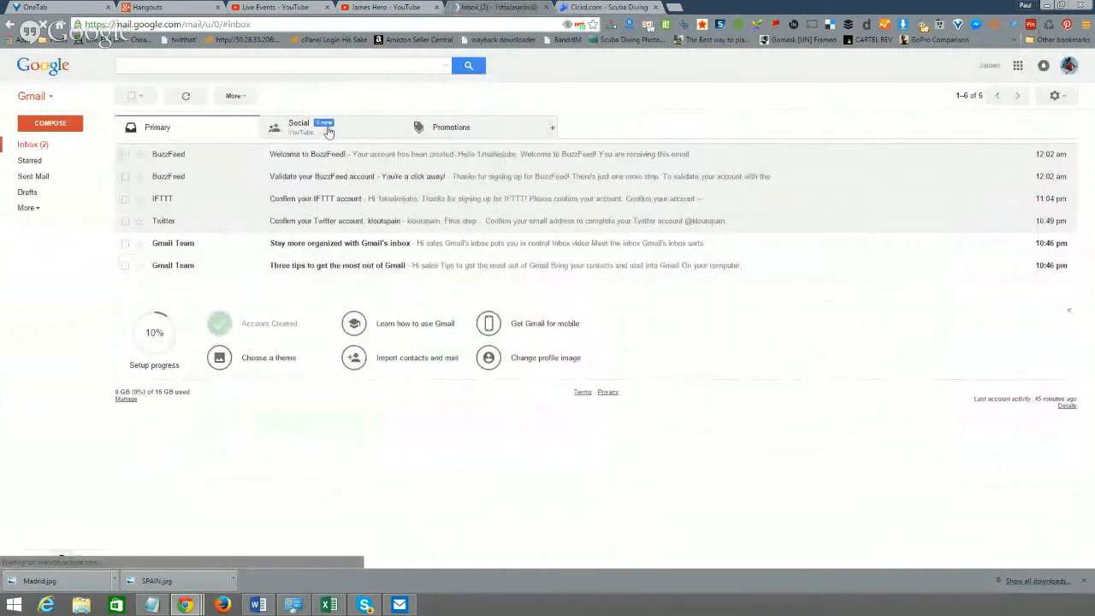
# - Add another Google account, enter its e-mail address, and choose Create account
pyautogui.click(1071, 67)
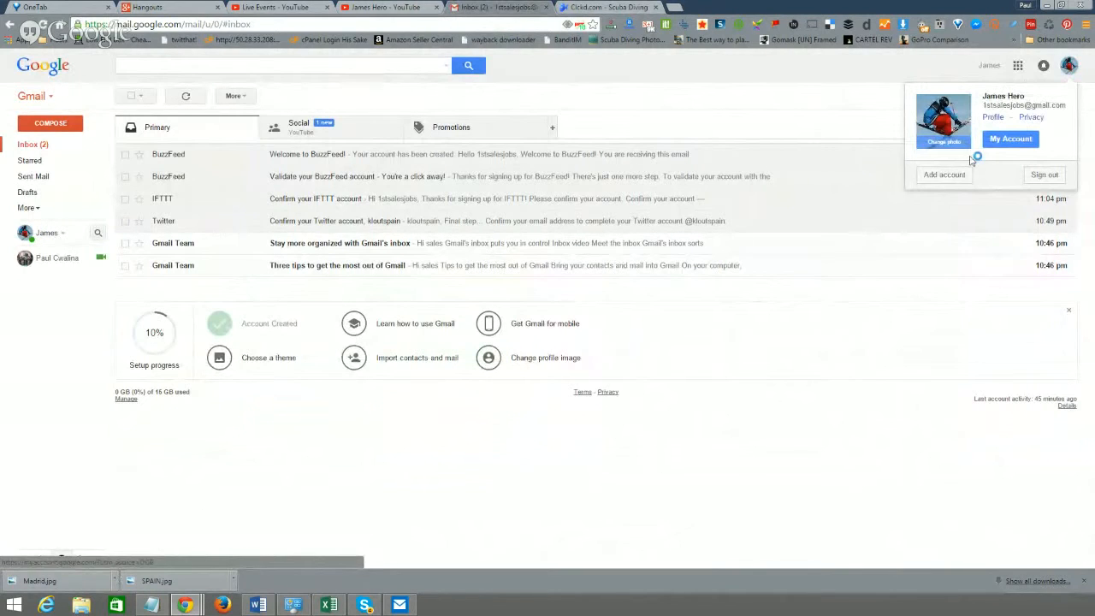
pyautogui.click(945, 175)
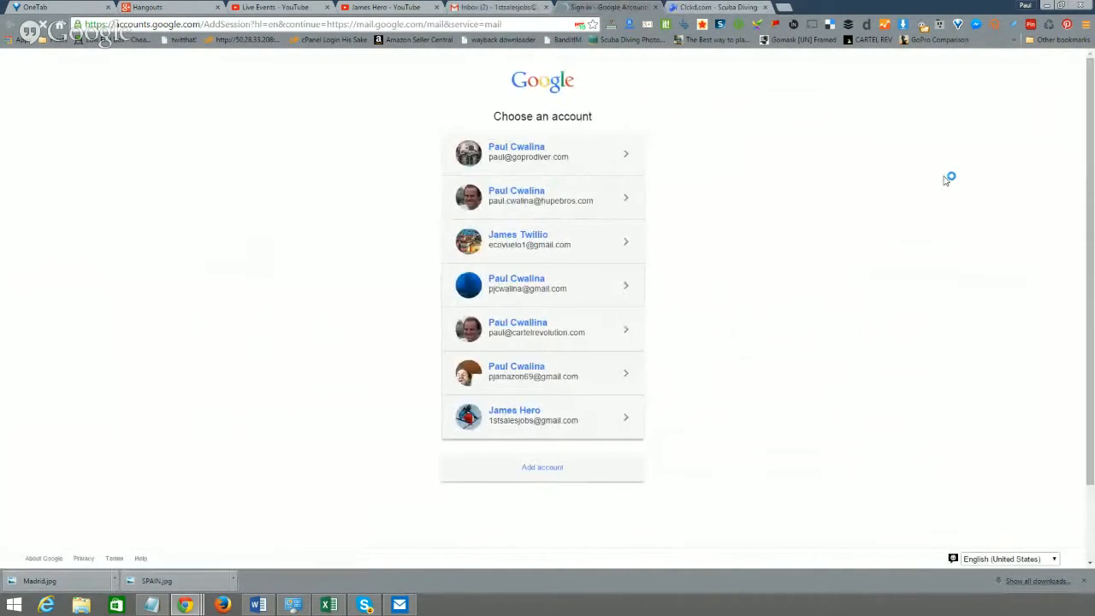
pyautogui.click(603, 478)
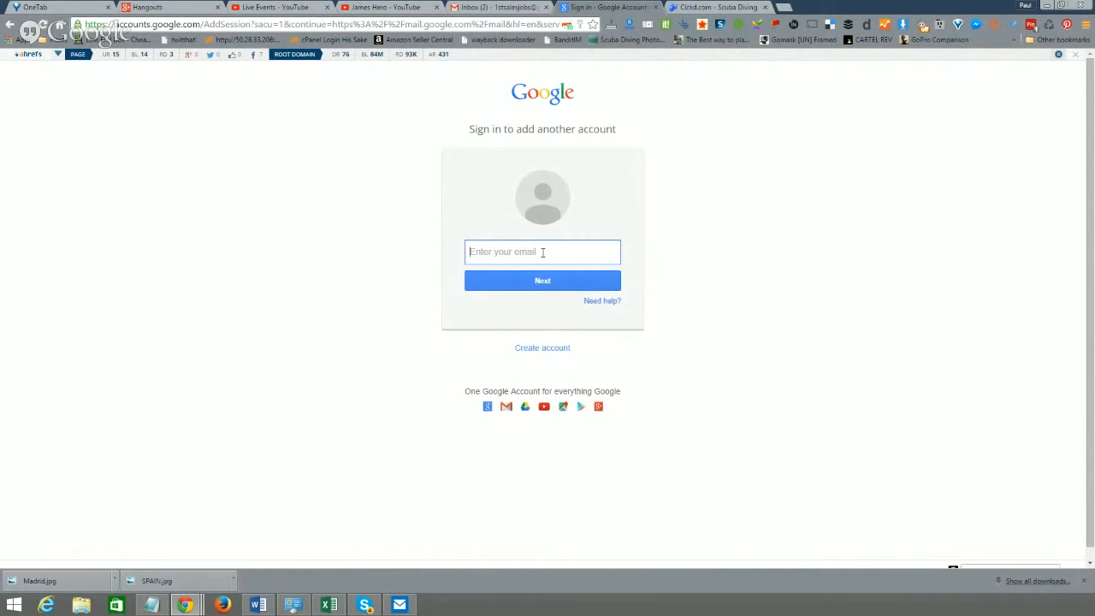
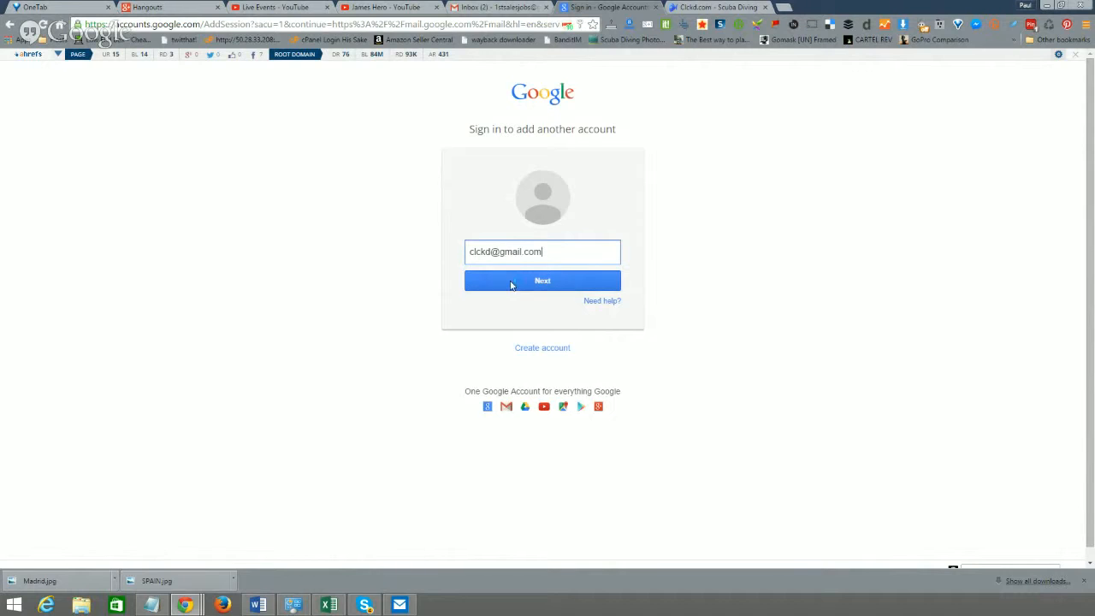
pyautogui.click(558, 349)
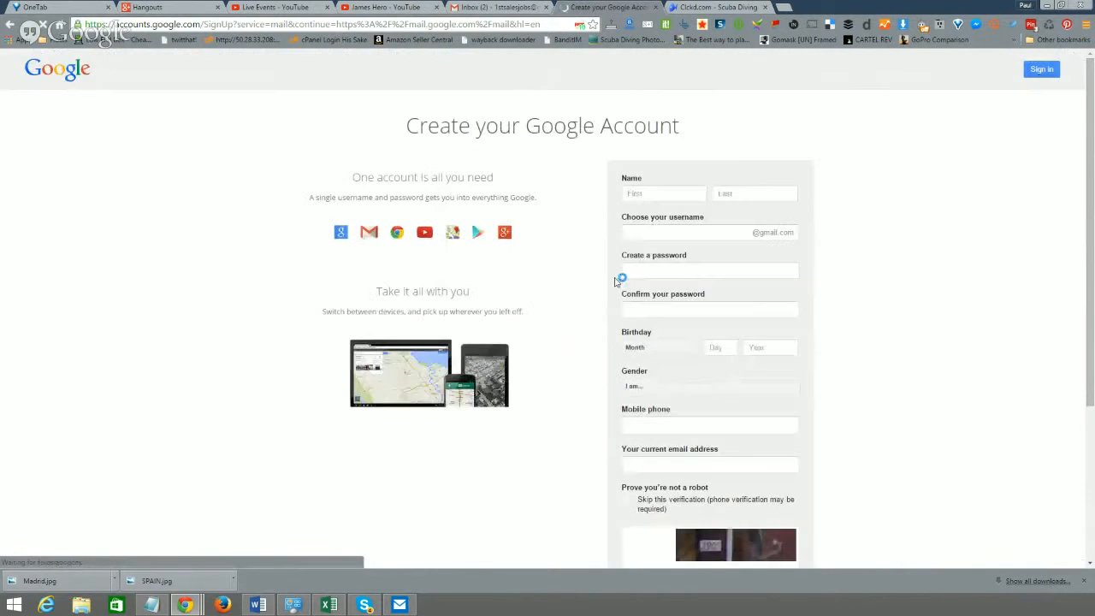
# - Fill the First name and Last name fields with the new user's name
pyautogui.click(662, 194)
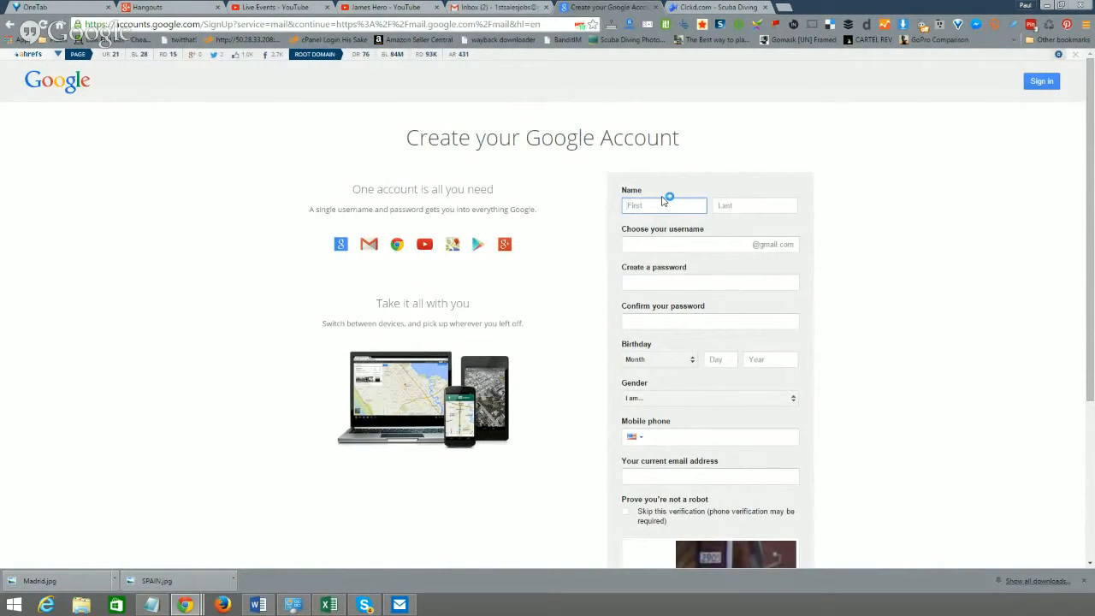
pyautogui.press('Tab')
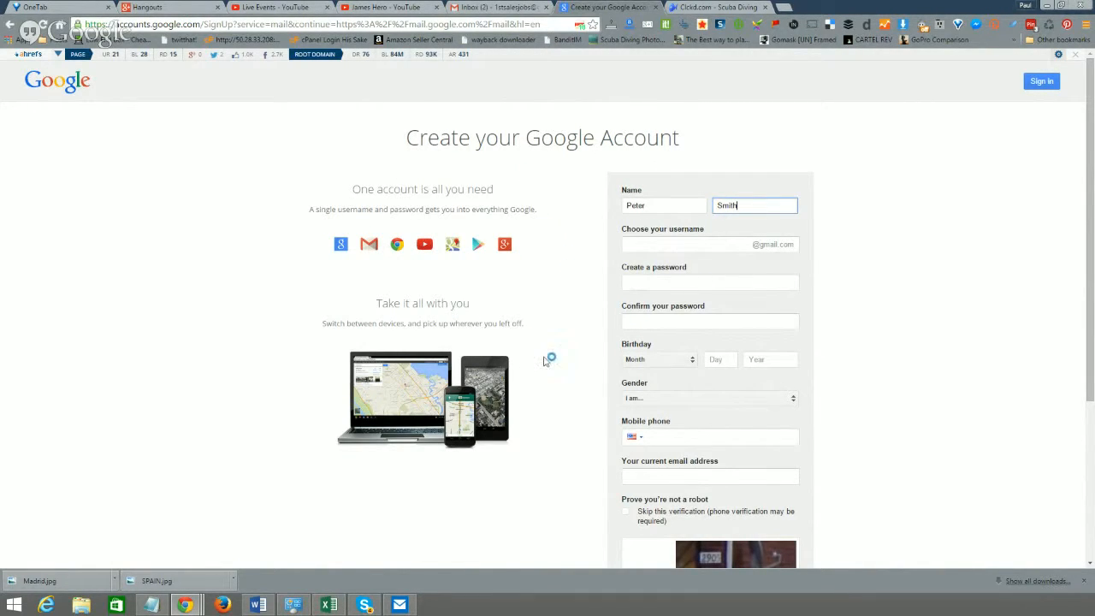
# - Enter a longer username after the first was too short, then the password twice
pyautogui.click(666, 246)
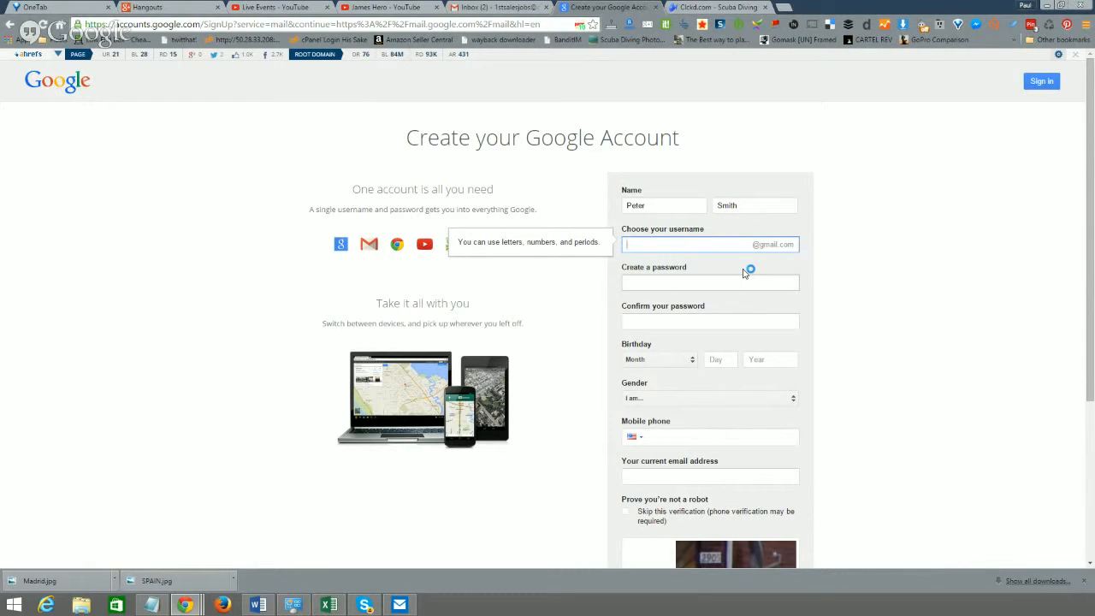
pyautogui.press('Tab')
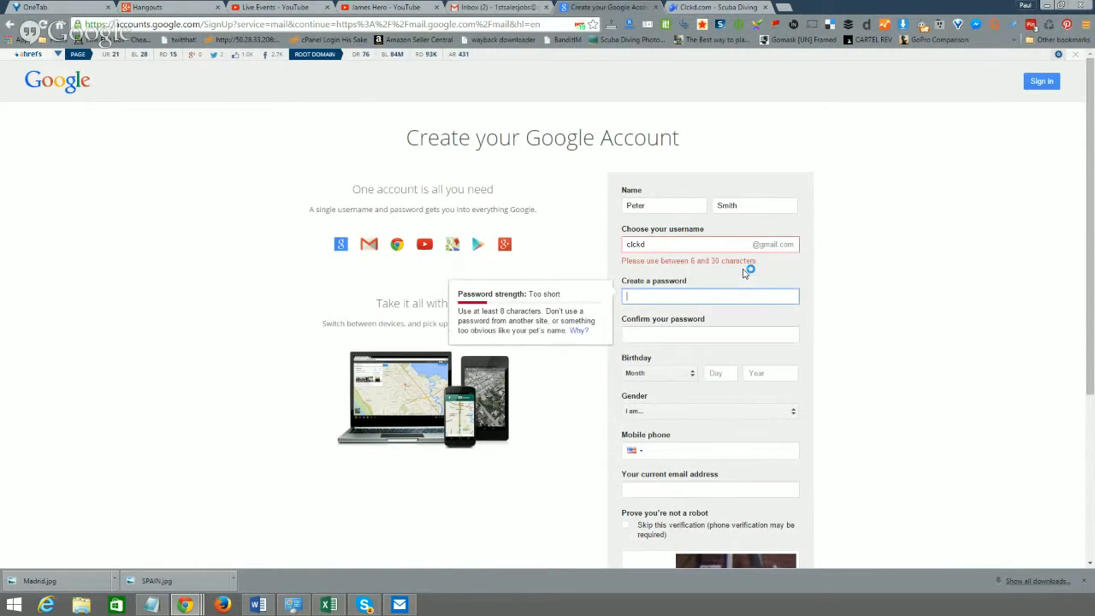
pyautogui.click(653, 245)
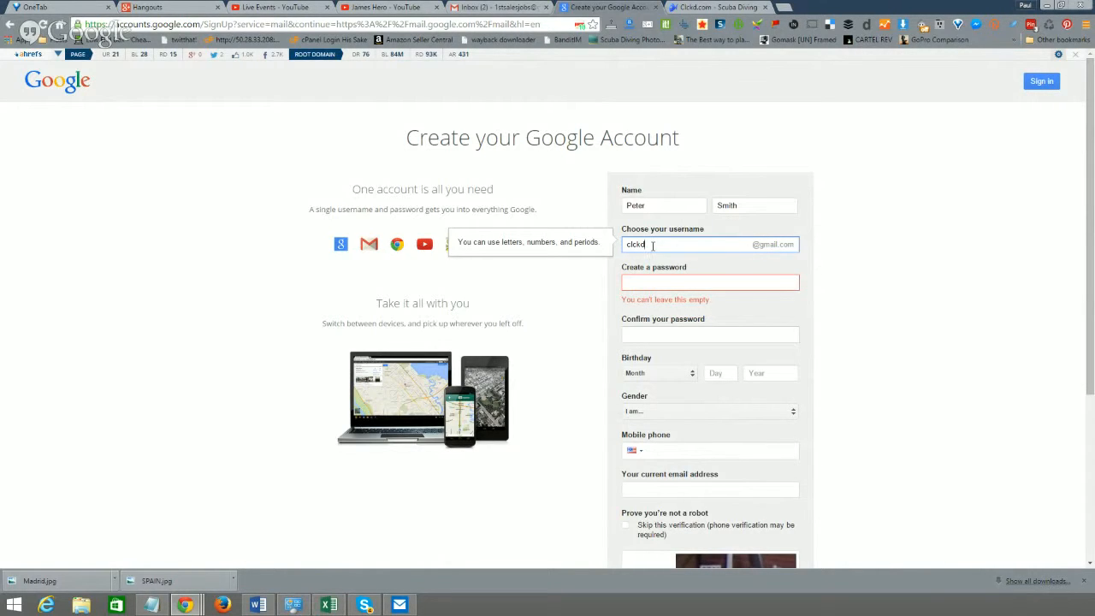
pyautogui.click(661, 284)
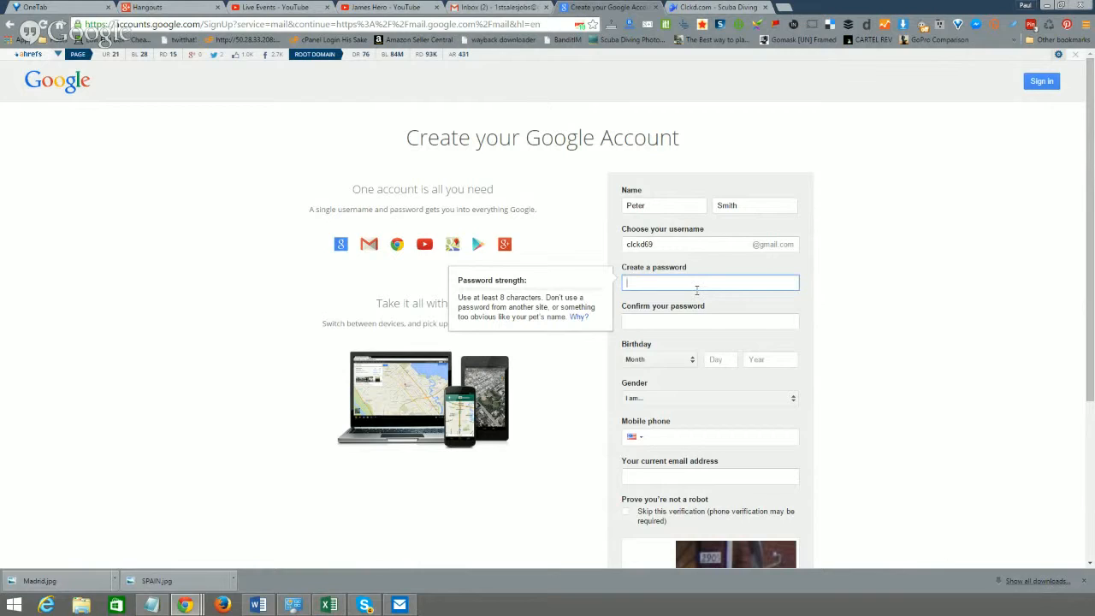
pyautogui.write('••••••••••••')
pyautogui.press('Tab')
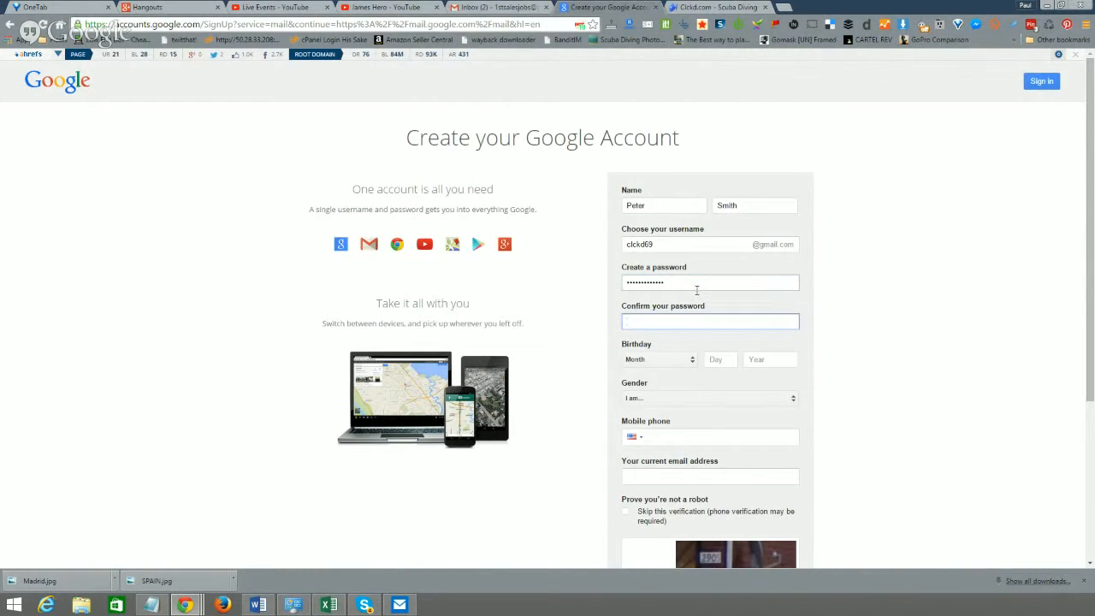
pyautogui.write('••••••••••••')
pyautogui.press('Tab')
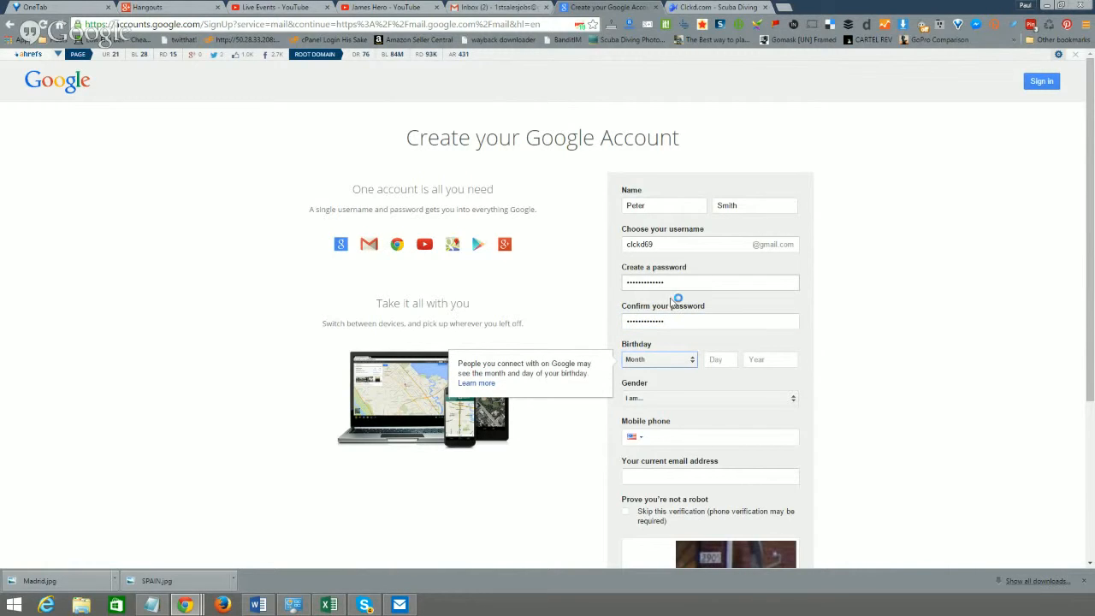
pyautogui.click(665, 360)
pyautogui.click(650, 445)
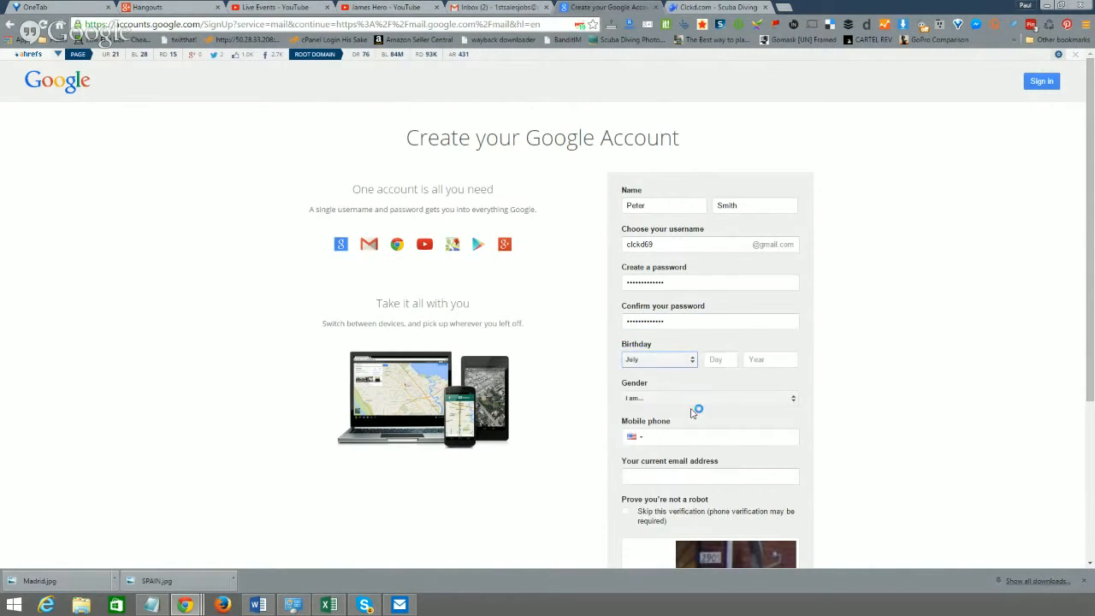
pyautogui.click(708, 359)
pyautogui.write('13')
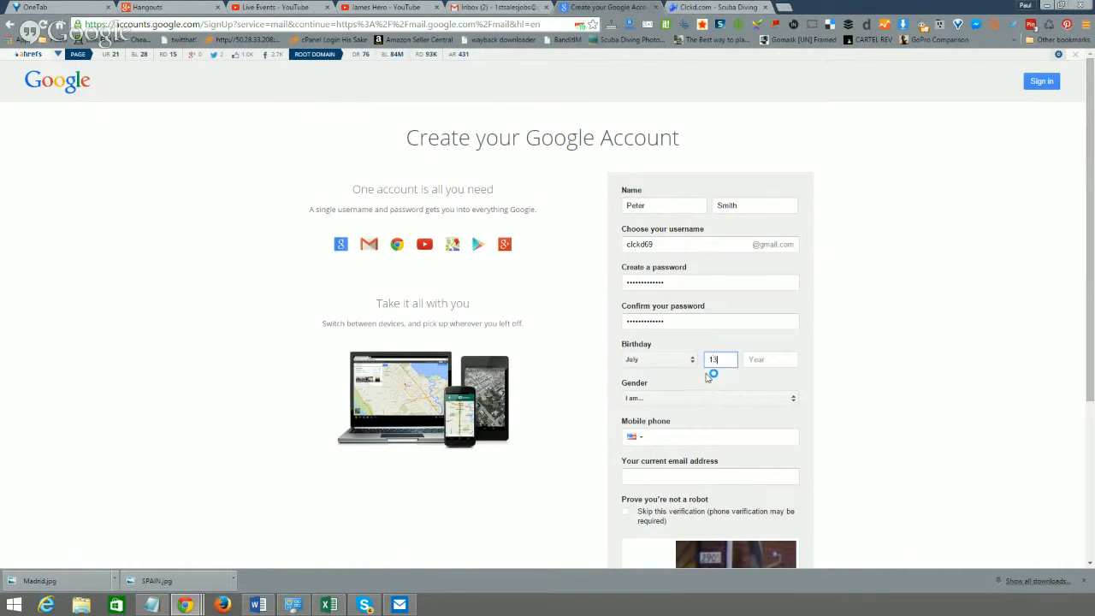
pyautogui.click(770, 363)
pyautogui.write('1')
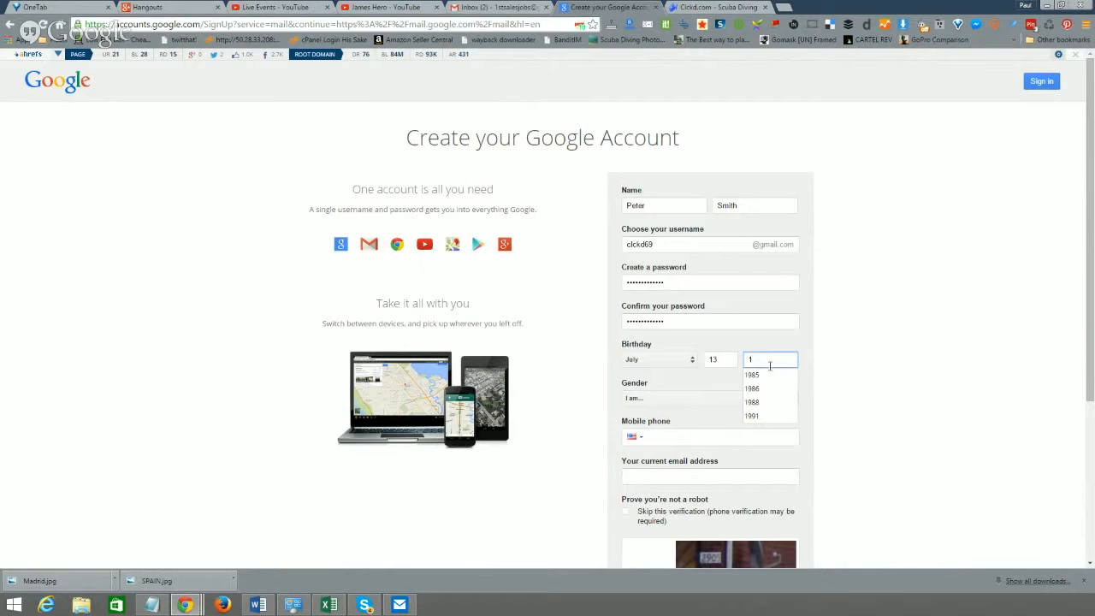
pyautogui.write('983')
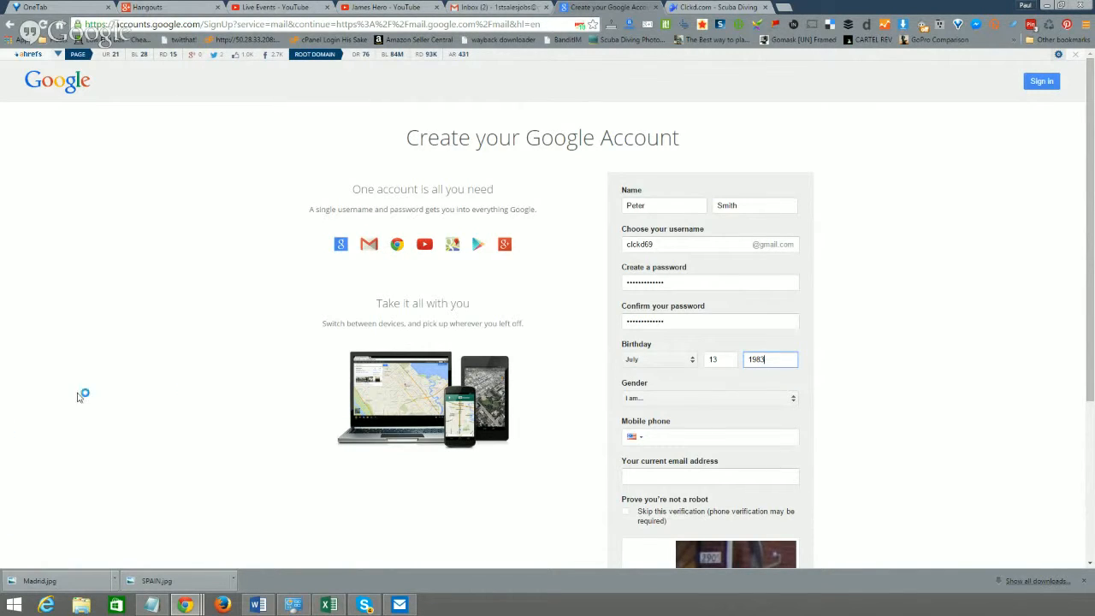
pyautogui.click(706, 399)
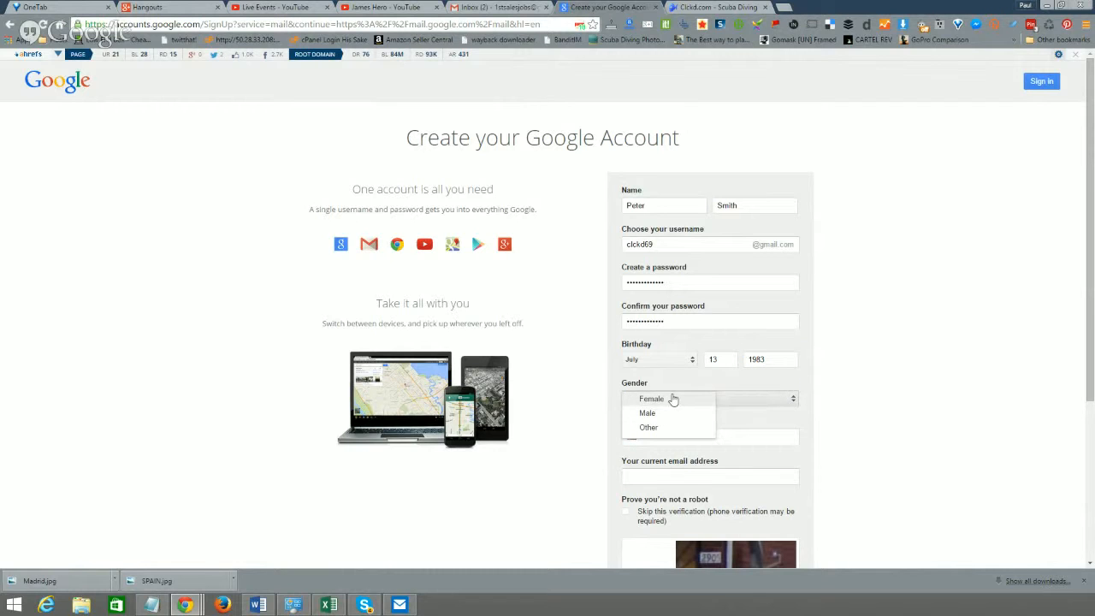
pyautogui.click(666, 417)
# - Enter the mobile phone number, keeping the default country code
pyautogui.scroll(-1, 684, 410)
pyautogui.click(648, 379)
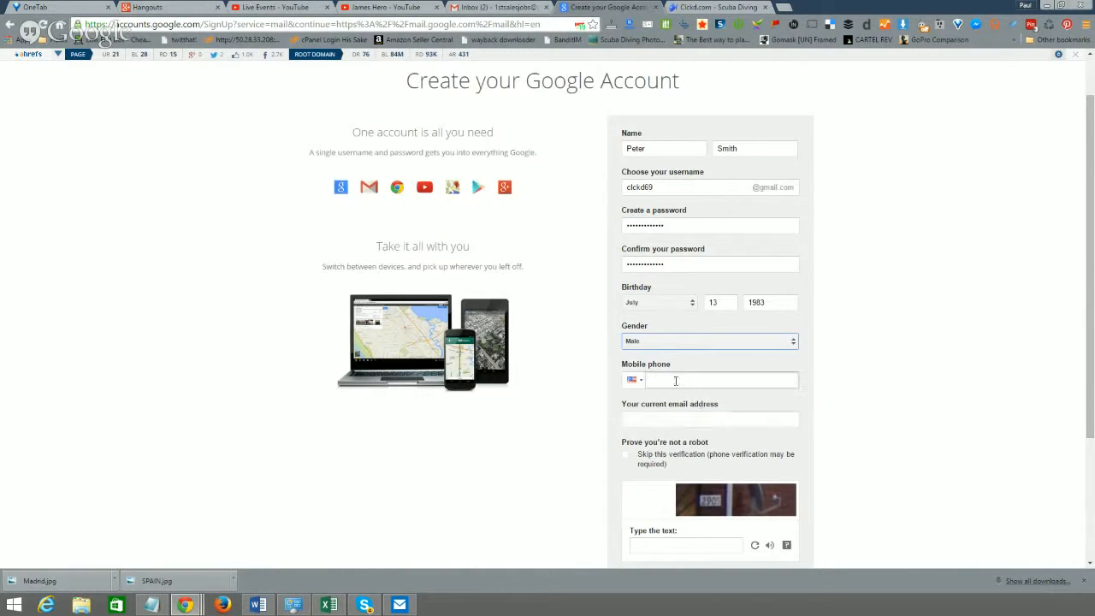
pyautogui.click(636, 382)
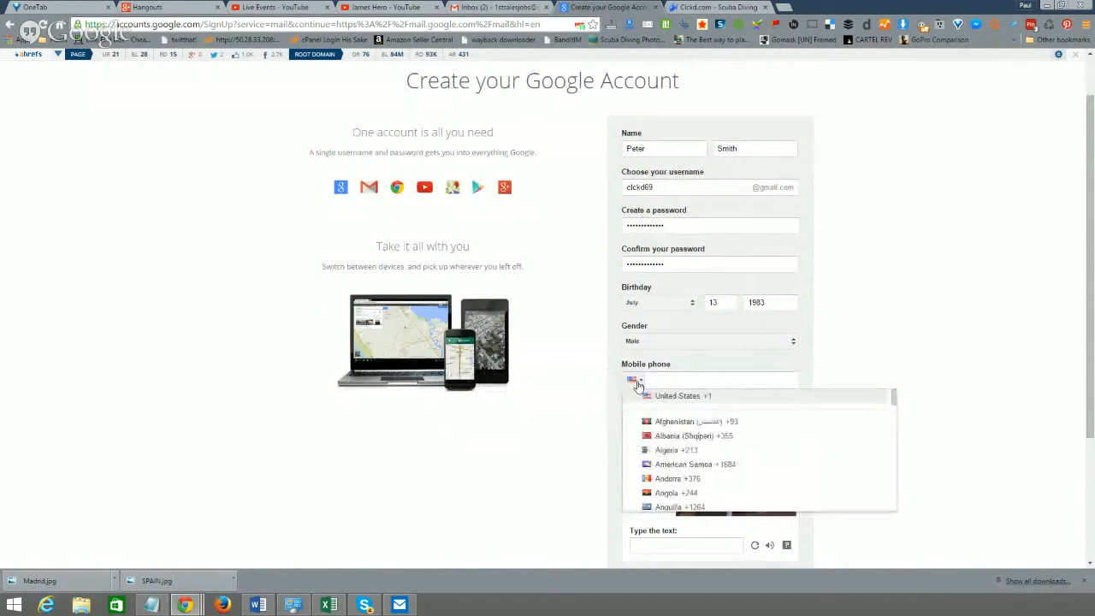
pyautogui.click(636, 383)
pyautogui.click(679, 379)
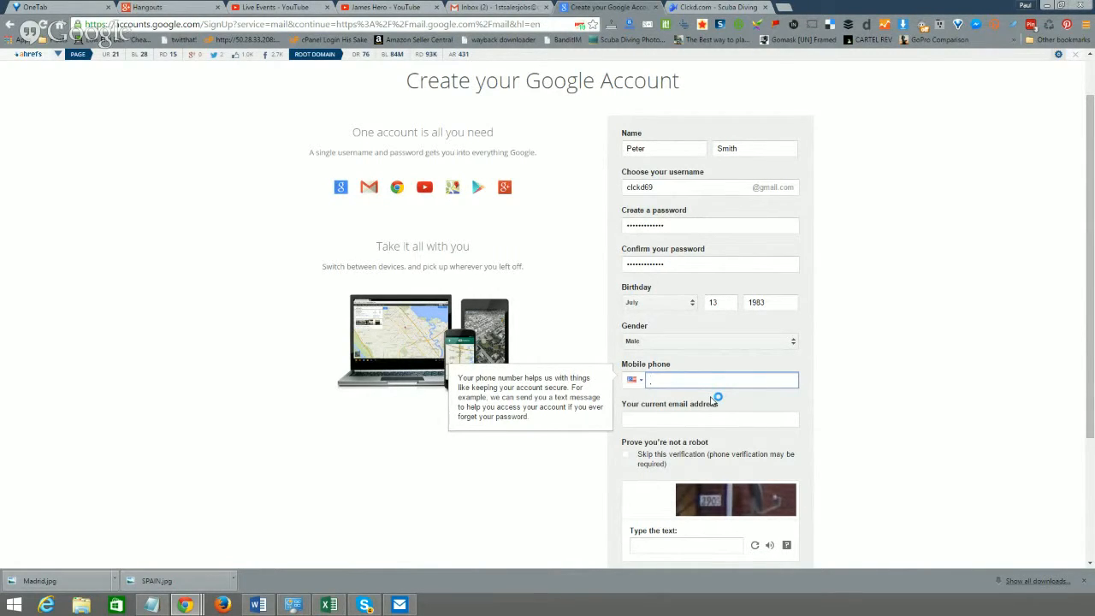
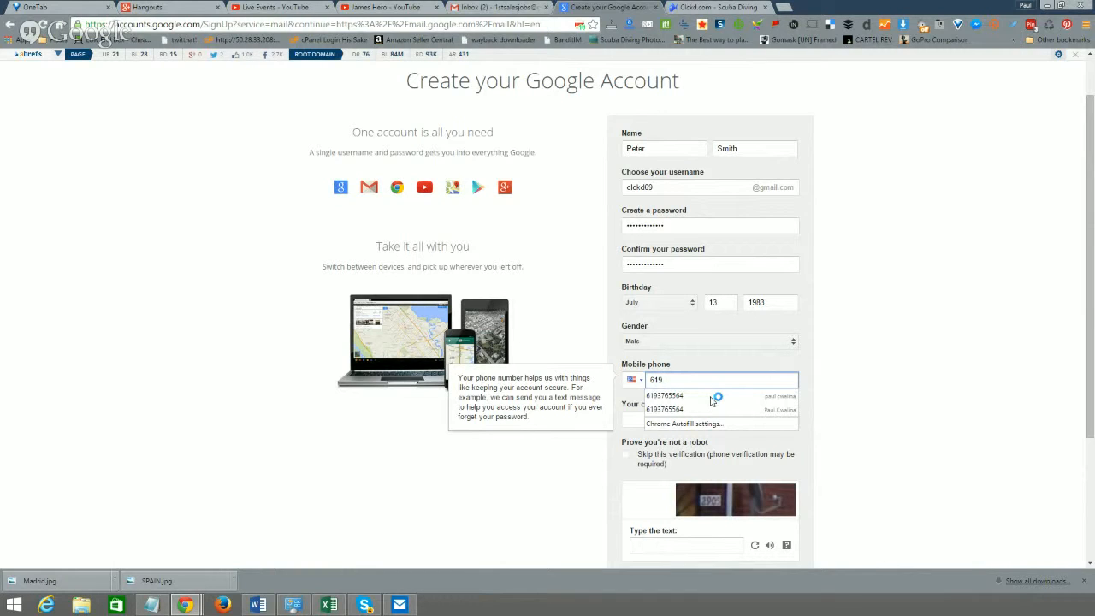
pyautogui.press('Tab')
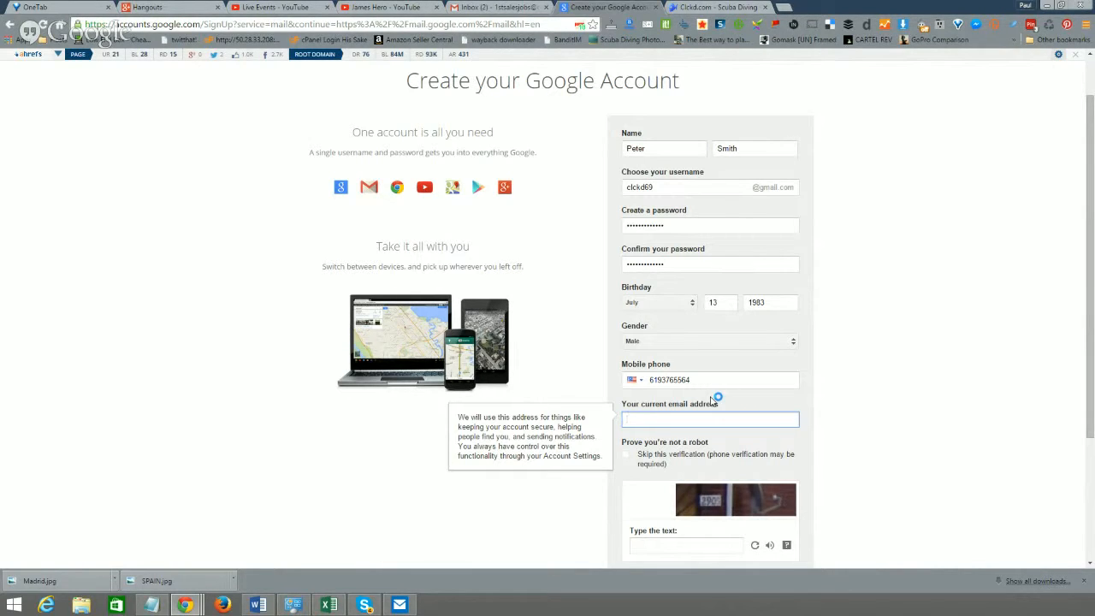
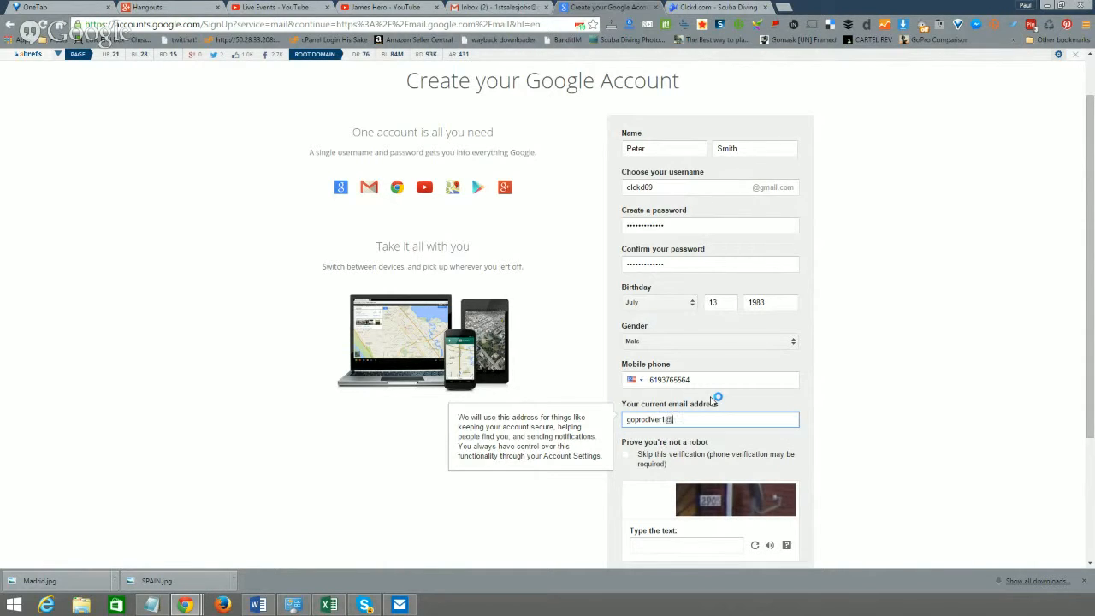
# - Fill in the current e-mail address field, correcting a few mistyped characters
pyautogui.press('Tab')
pyautogui.scroll(-3, 735, 447)
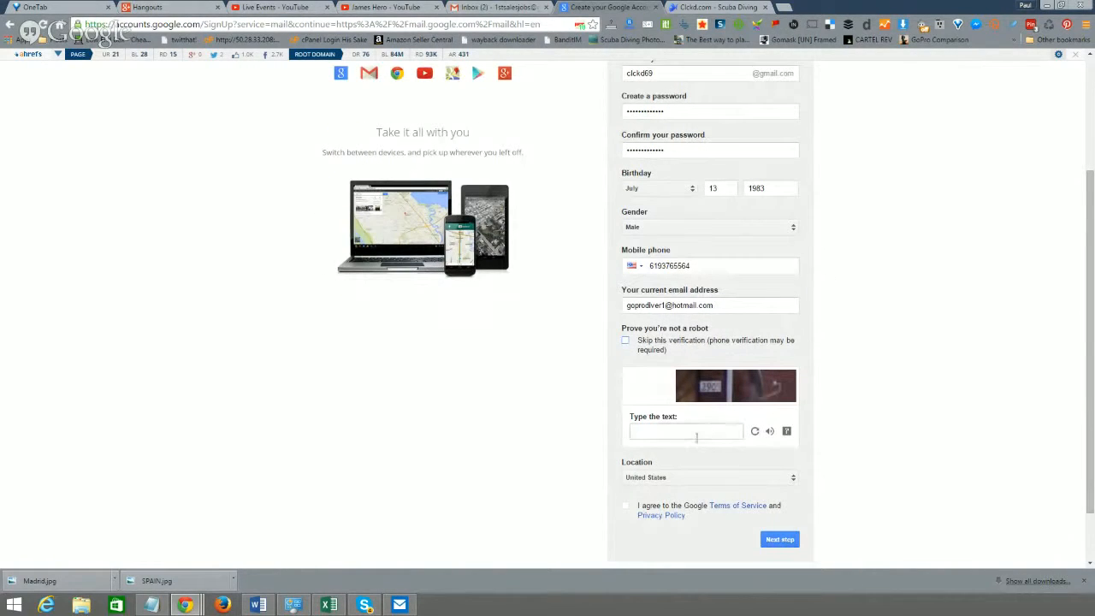
# - Enter the captcha text, agree to the Terms of Service, and submit with Next step
pyautogui.click(697, 435)
pyautogui.scroll(-1, 833, 437)
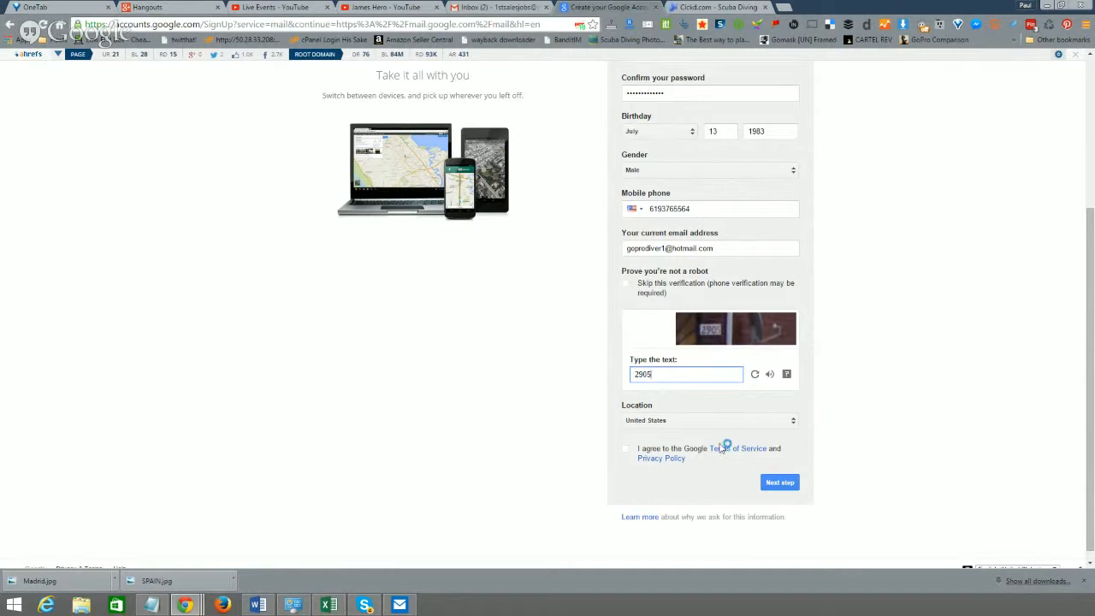
pyautogui.click(625, 449)
pyautogui.click(786, 487)
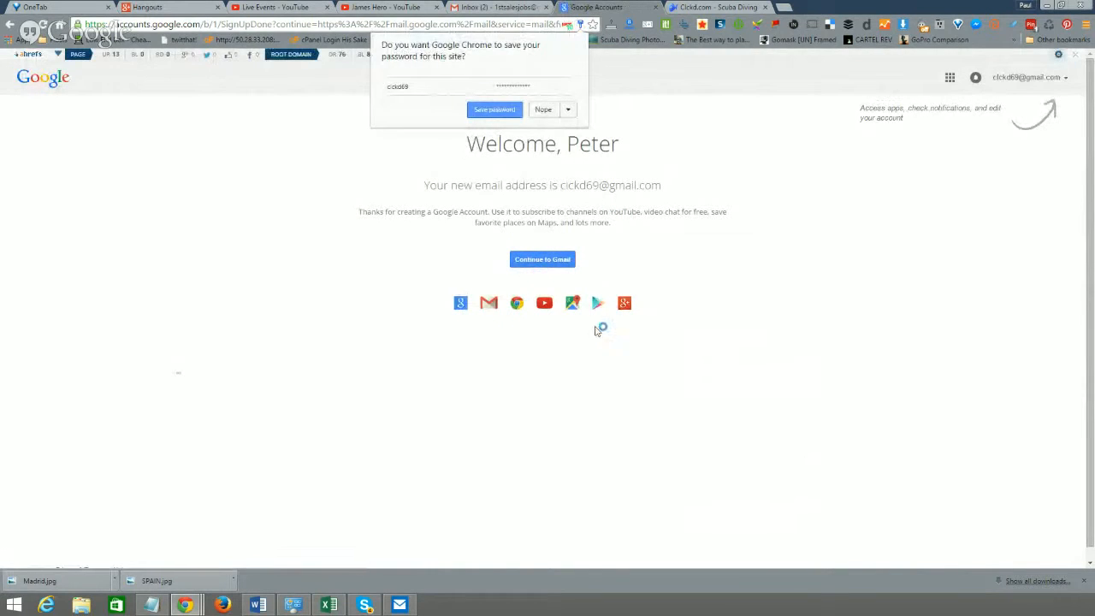
# - Save the new password in Chrome and continue to the Gmail inbox
pyautogui.click(496, 110)
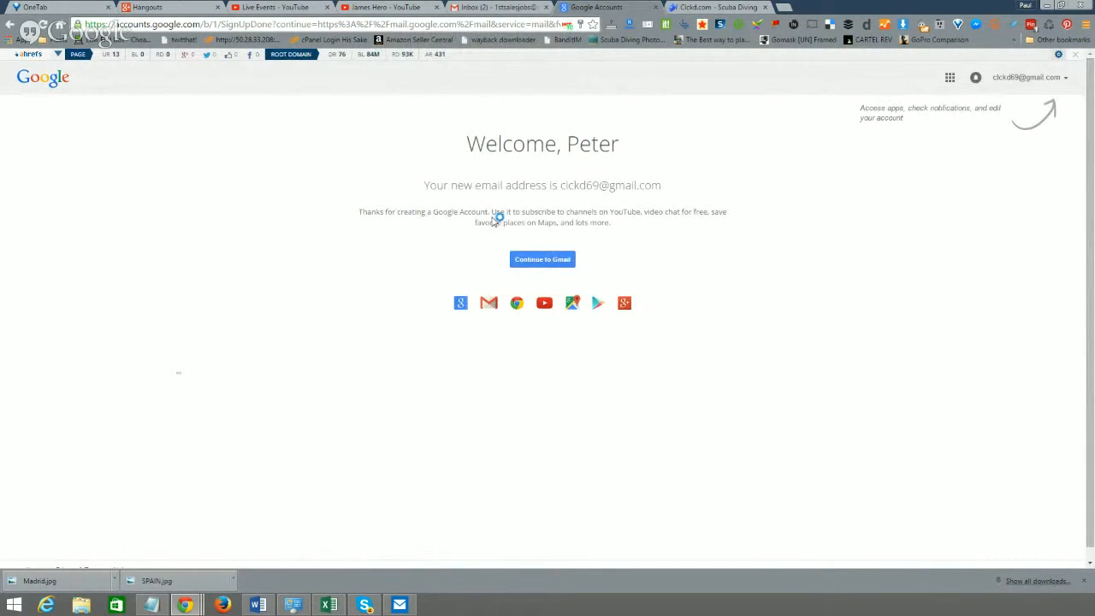
pyautogui.click(563, 261)
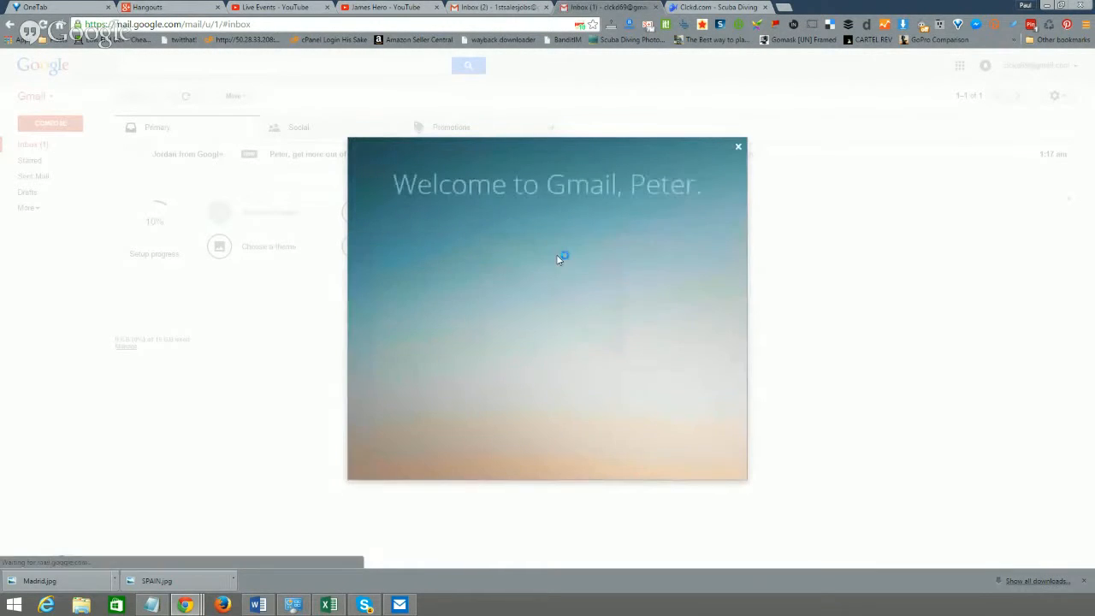
pyautogui.click(739, 151)
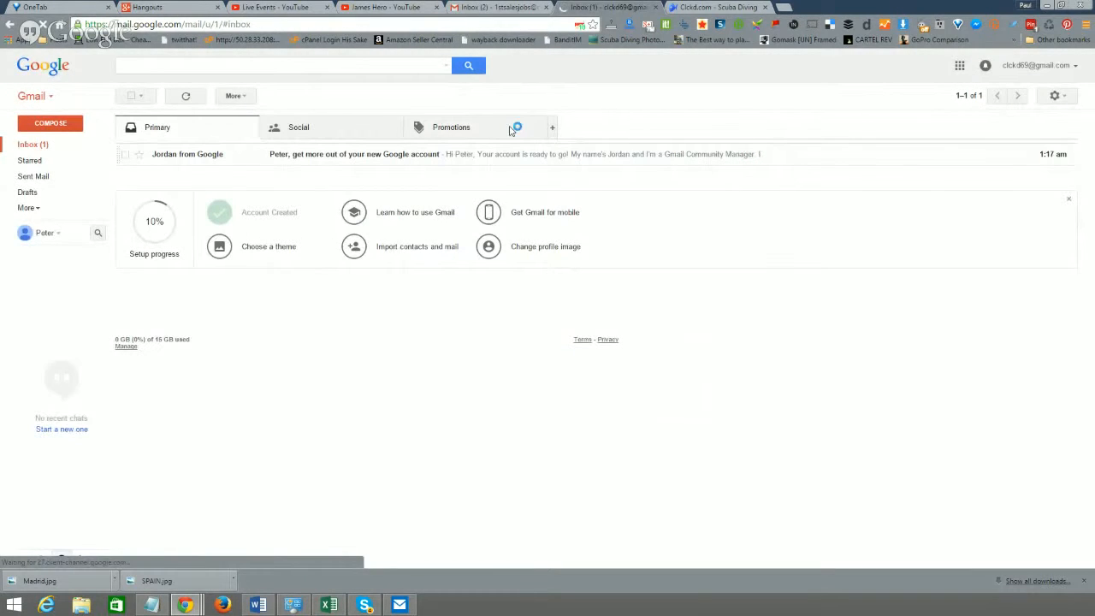
pyautogui.click(495, 153)
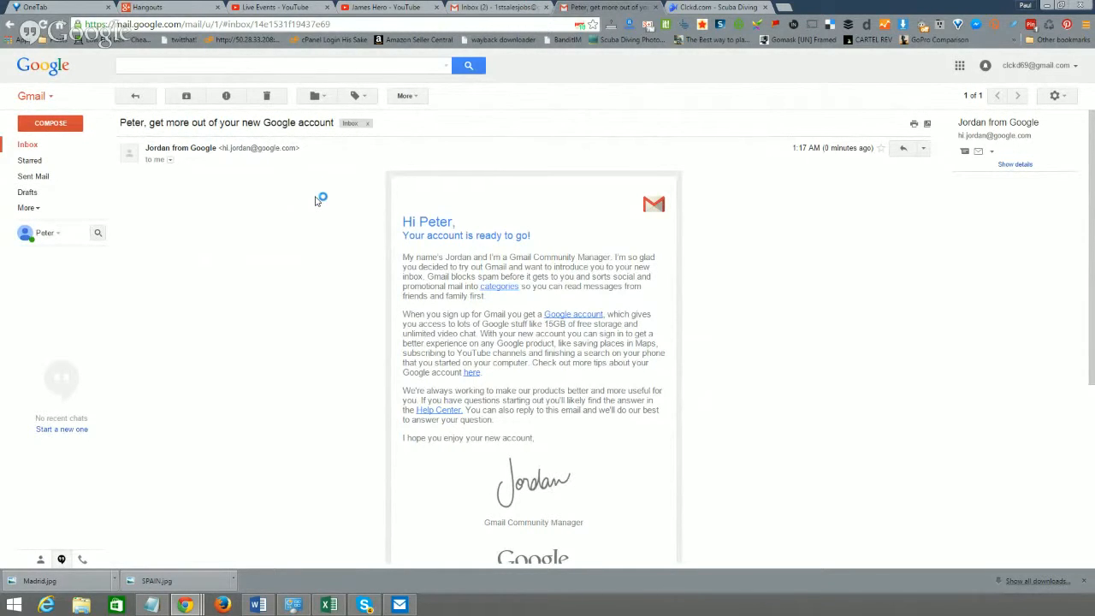
pyautogui.click(36, 145)
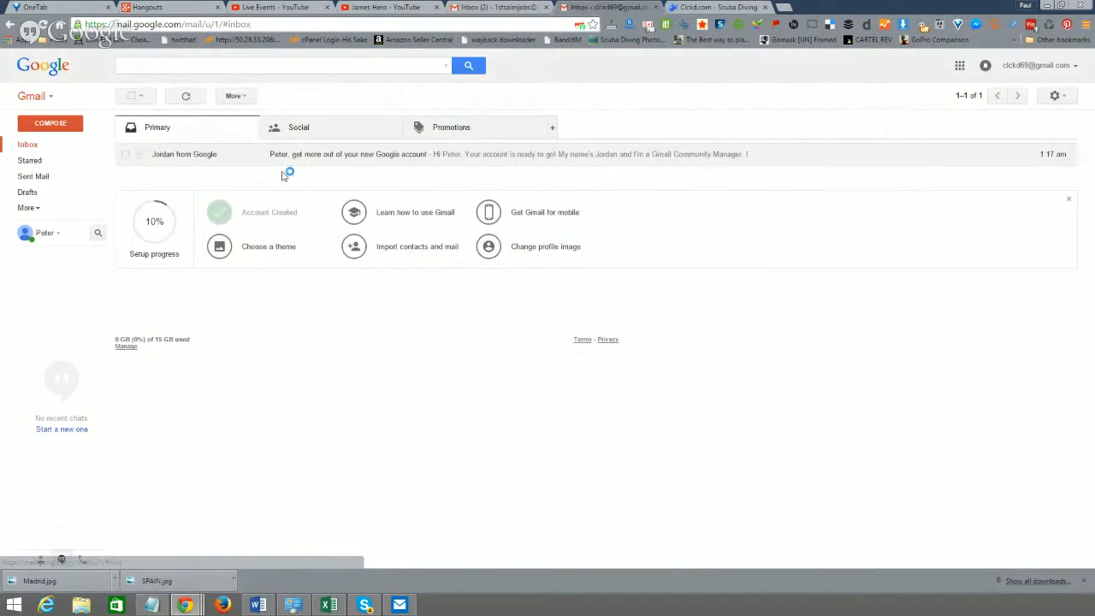
pyautogui.click(352, 127)
pyautogui.click(423, 130)
pyautogui.click(369, 125)
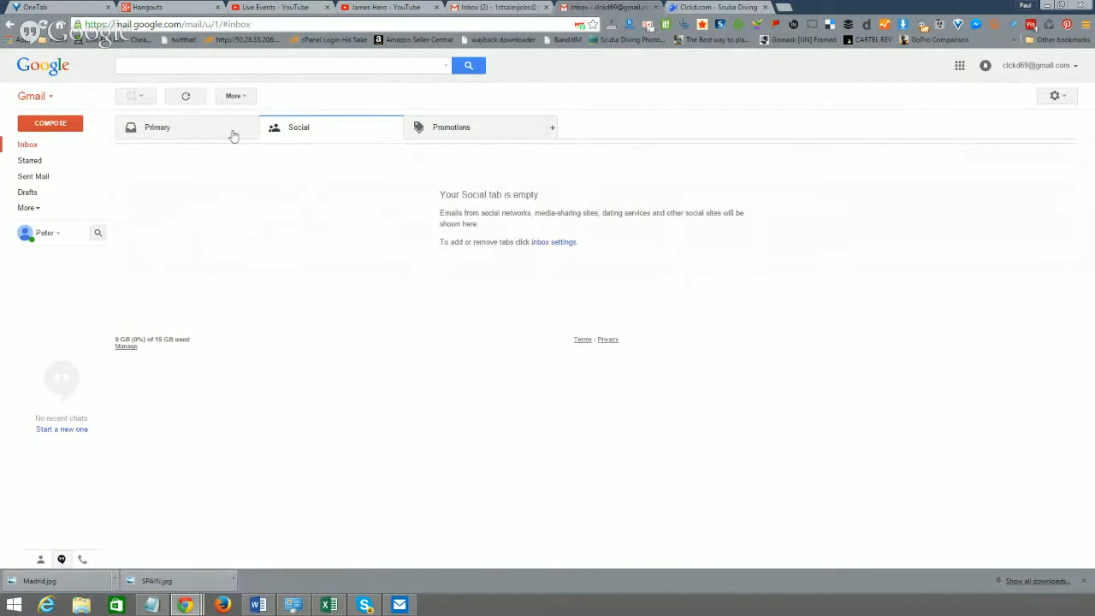
pyautogui.click(228, 129)
pyautogui.click(299, 127)
pyautogui.click(227, 128)
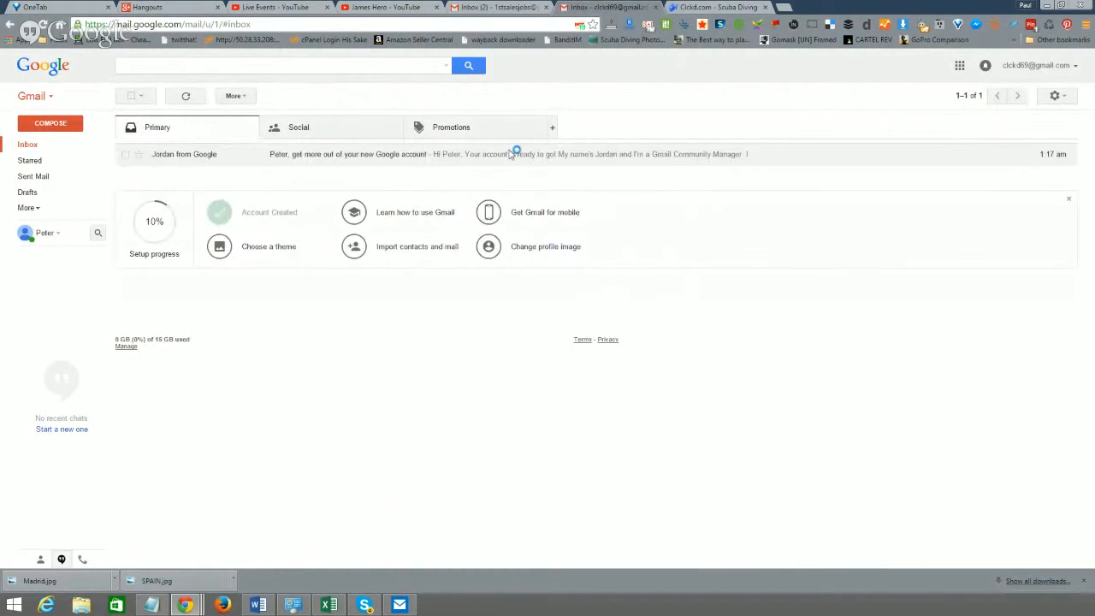
pyautogui.click(481, 257)
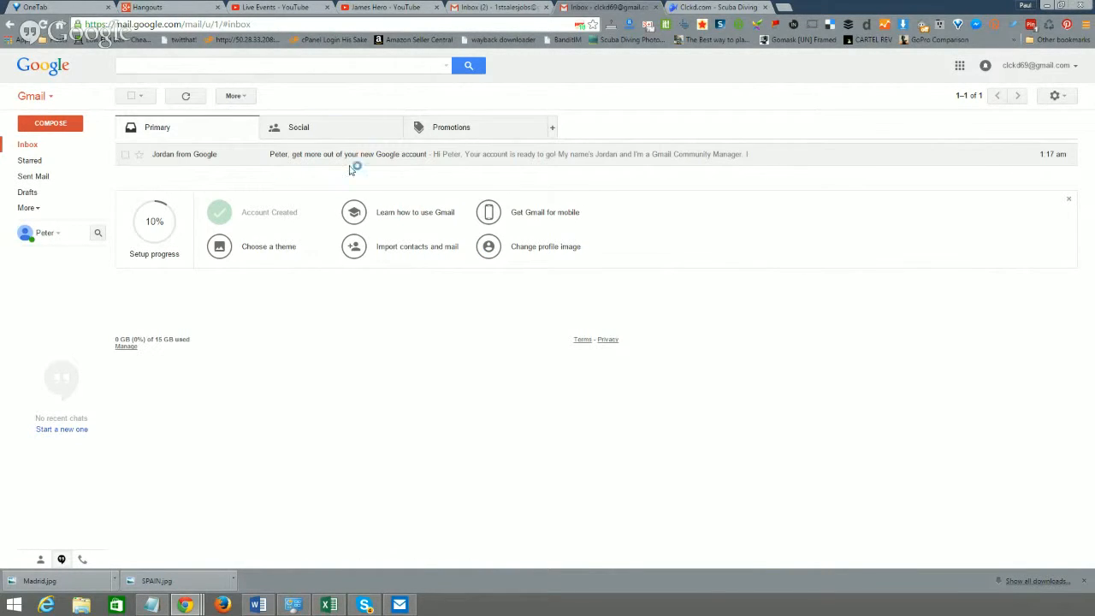
# - Load facebook.com in a new tab beside Clckd.com and show the account dropdown
pyautogui.click(724, 6)
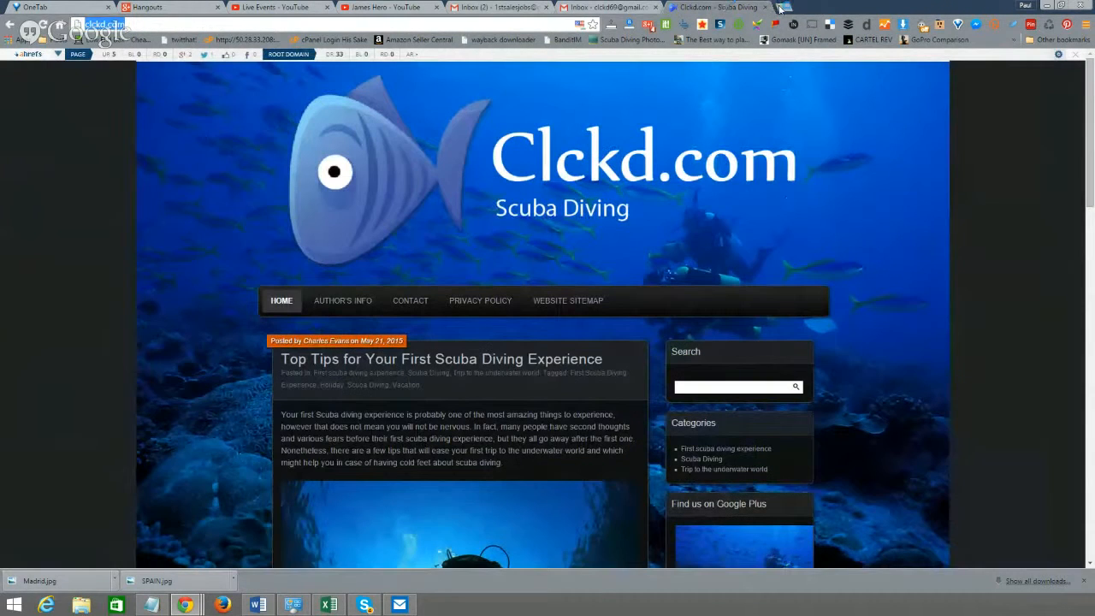
pyautogui.click(780, 7)
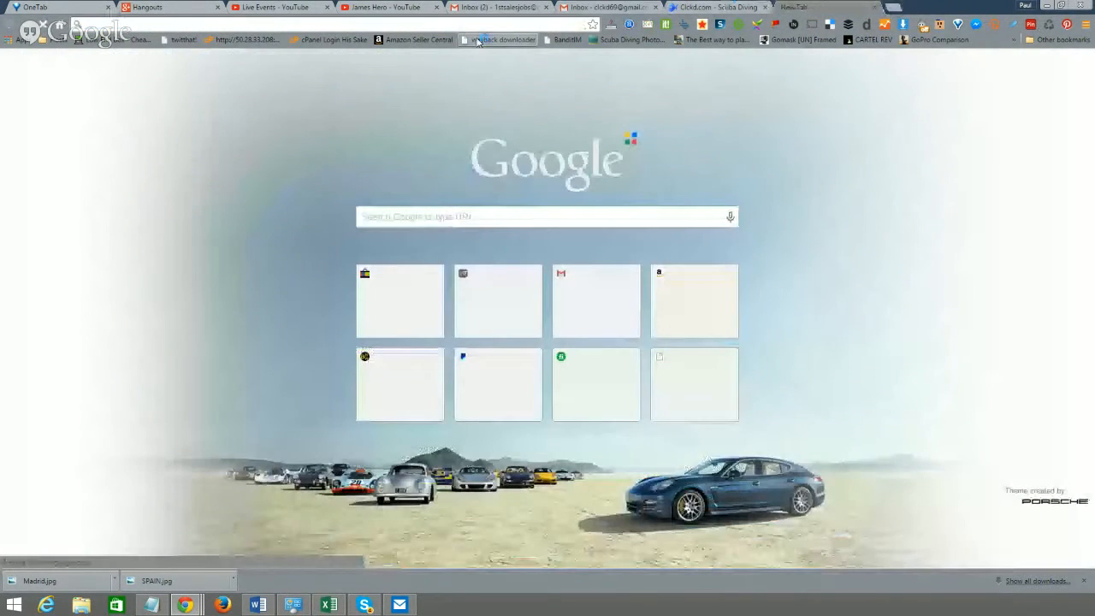
pyautogui.write('facebook.com')
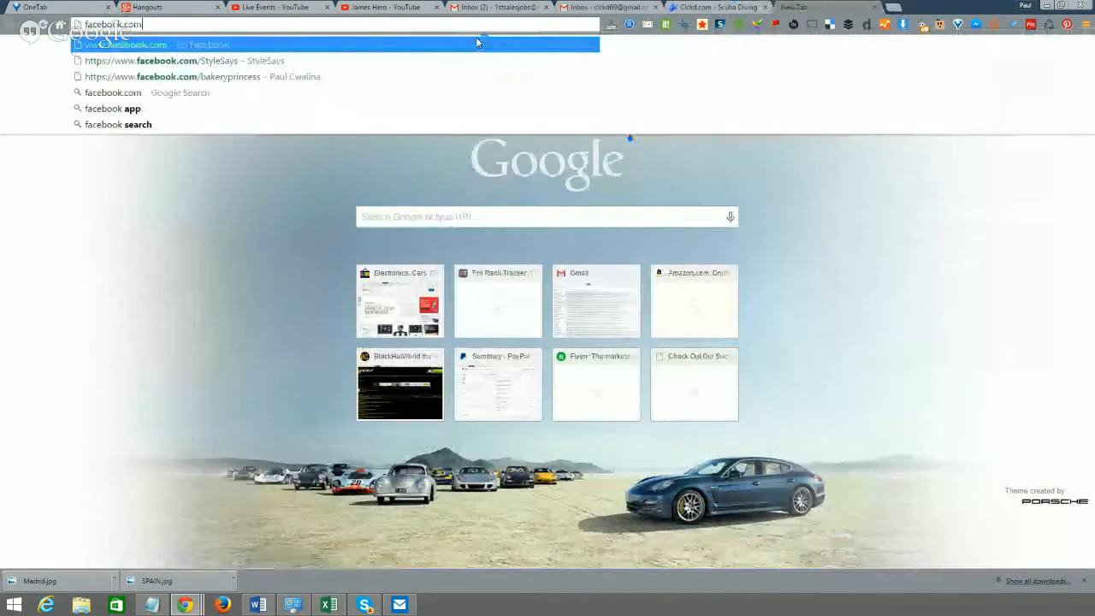
pyautogui.press('Return')
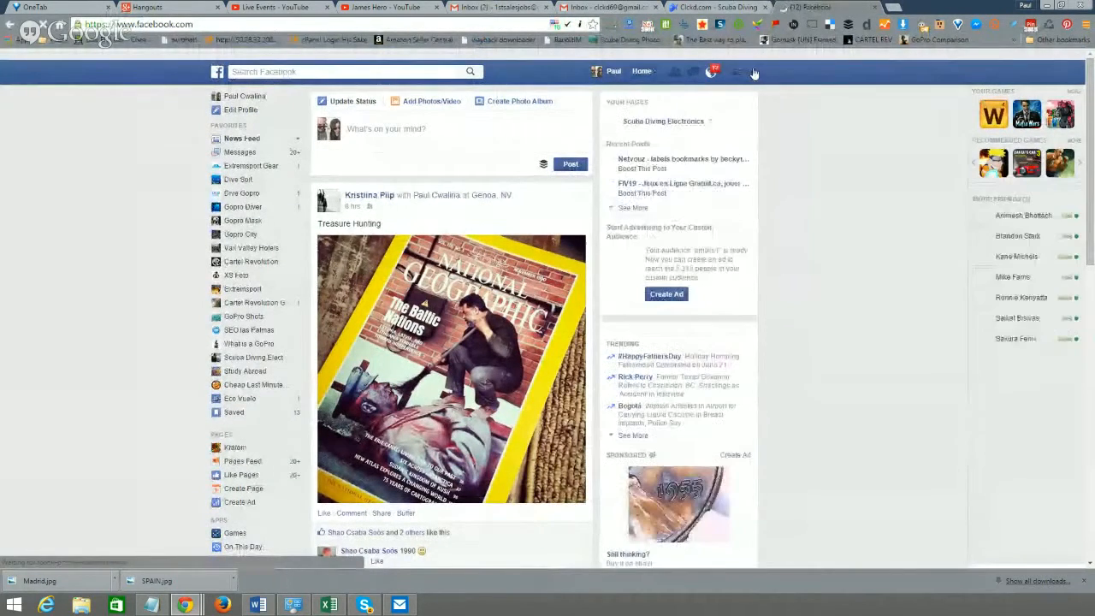
pyautogui.click(753, 73)
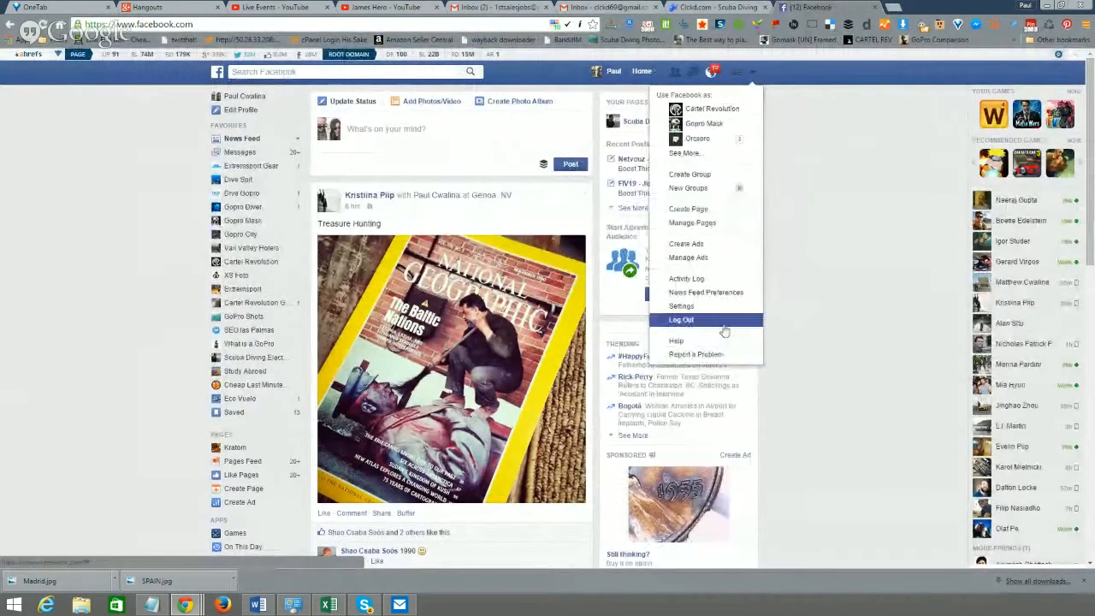
# - Start creating a Facebook page, glancing at the Clckd.com site for reference
pyautogui.click(727, 212)
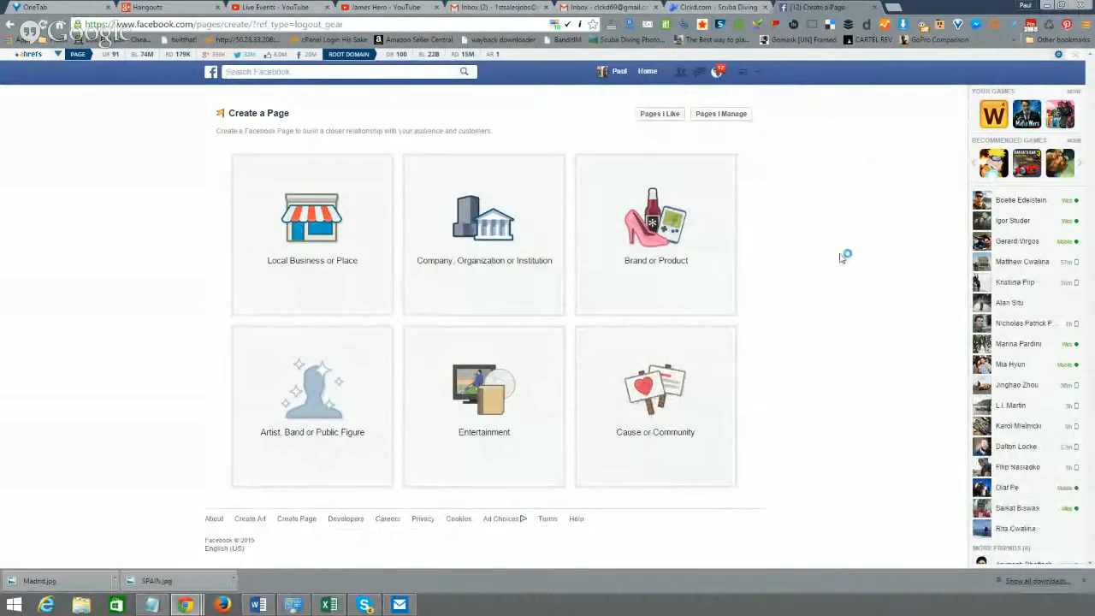
pyautogui.click(737, 8)
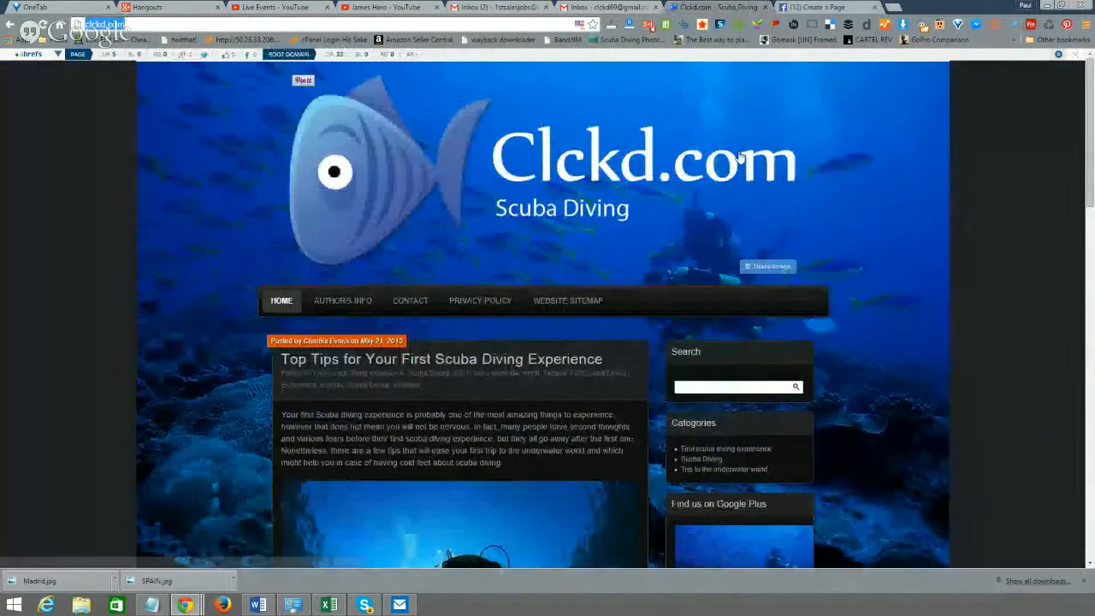
pyautogui.scroll(-2, 504, 252)
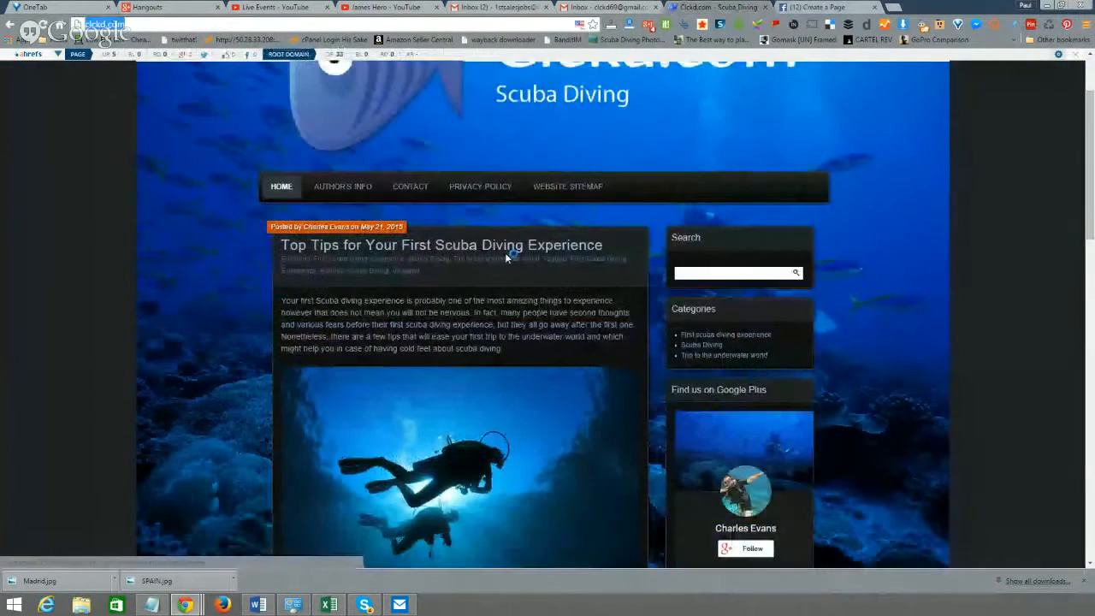
pyautogui.click(812, 7)
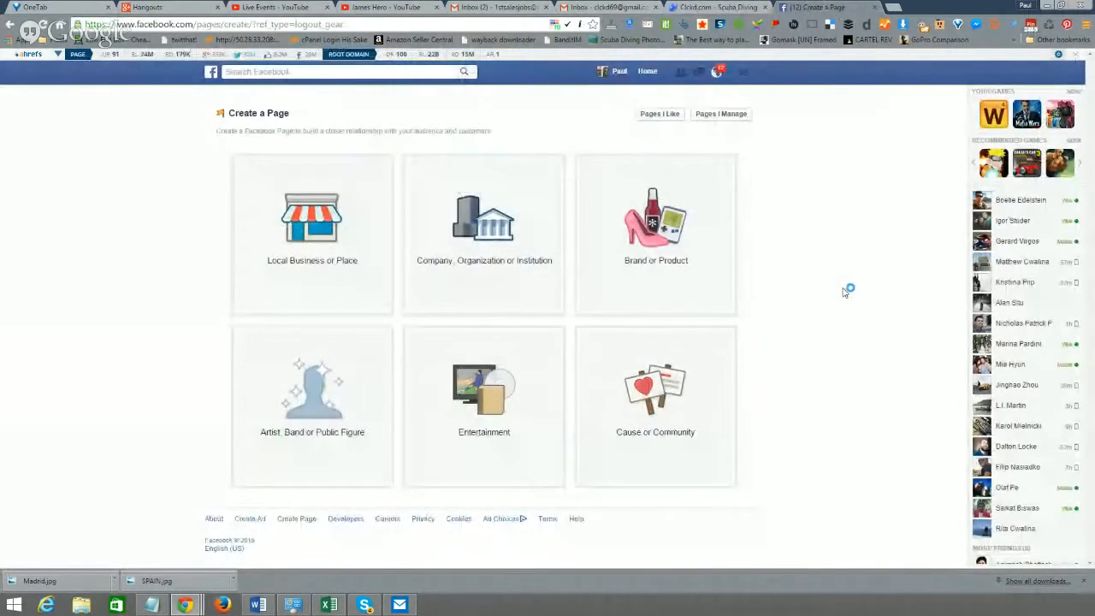
# - Create a Brand or Product page in the Website category named 'Clckd'
pyautogui.click(672, 246)
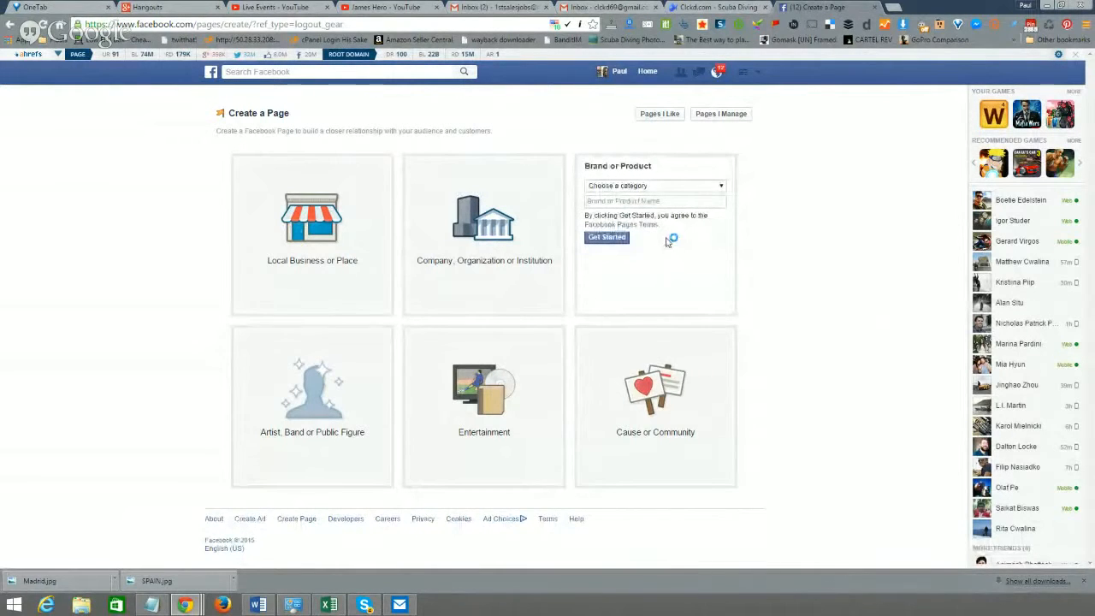
pyautogui.click(664, 187)
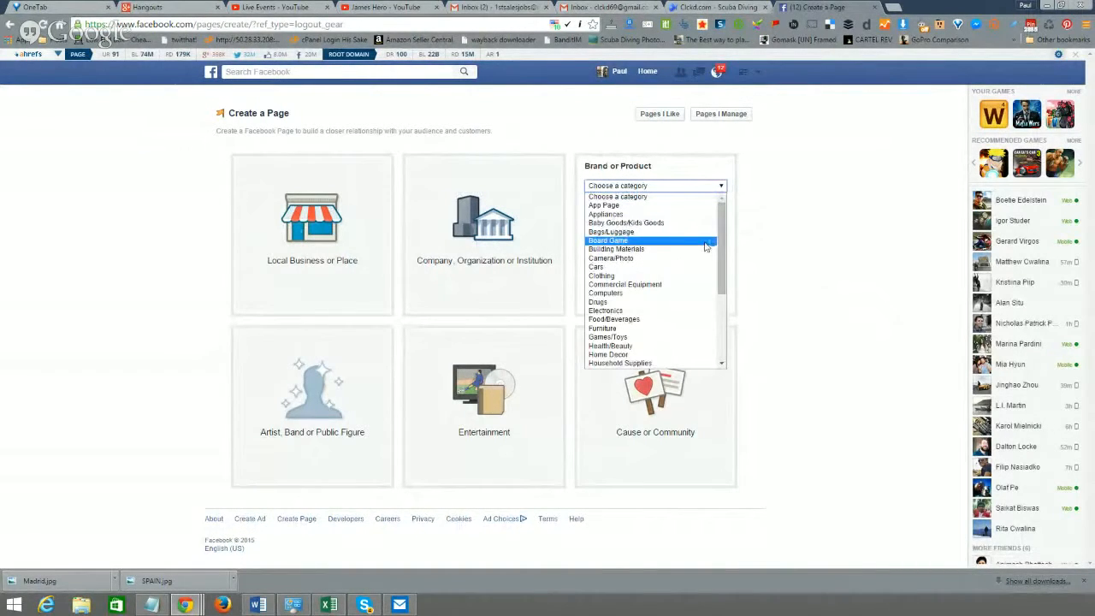
pyautogui.moveTo(721, 224)
pyautogui.mouseDown()
pyautogui.moveTo(720, 248)
pyautogui.moveTo(720, 231)
pyautogui.mouseUp()
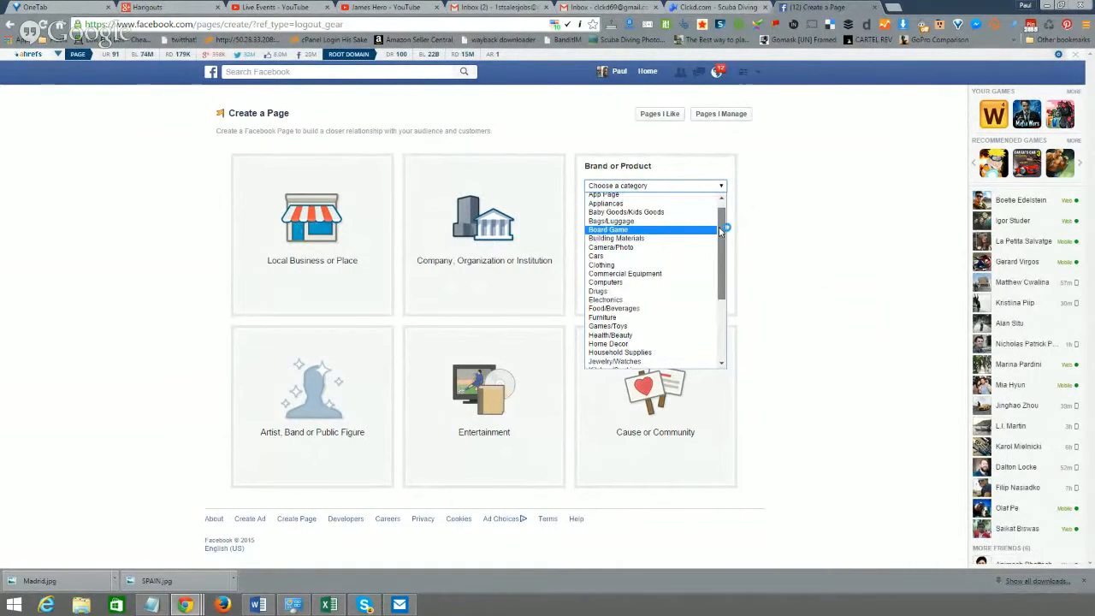
pyautogui.moveTo(721, 229); pyautogui.dragTo(713, 302)
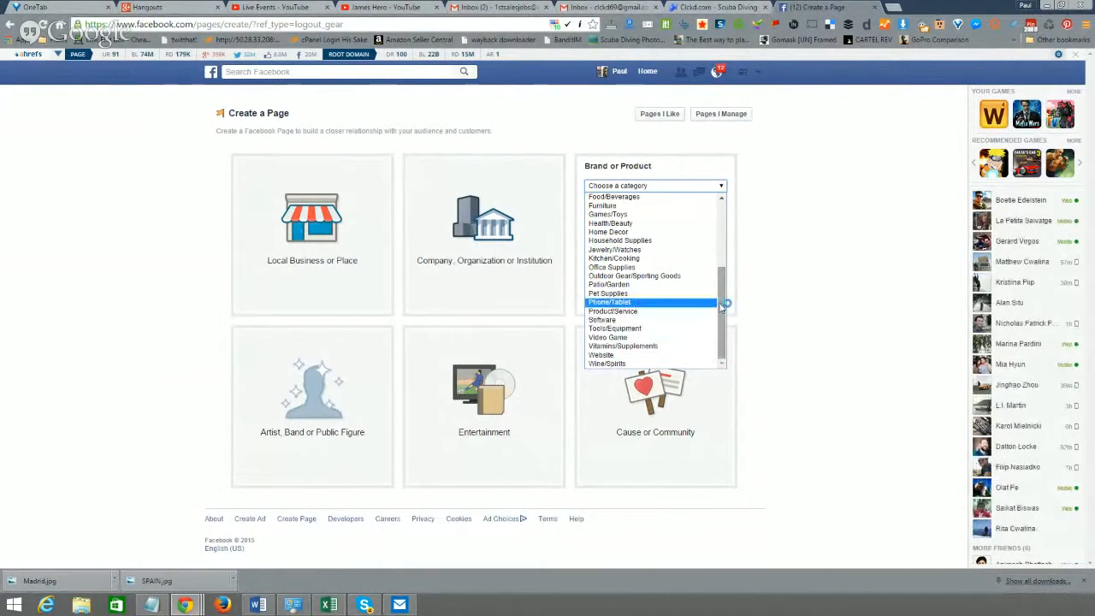
pyautogui.moveTo(723, 305); pyautogui.dragTo(712, 258)
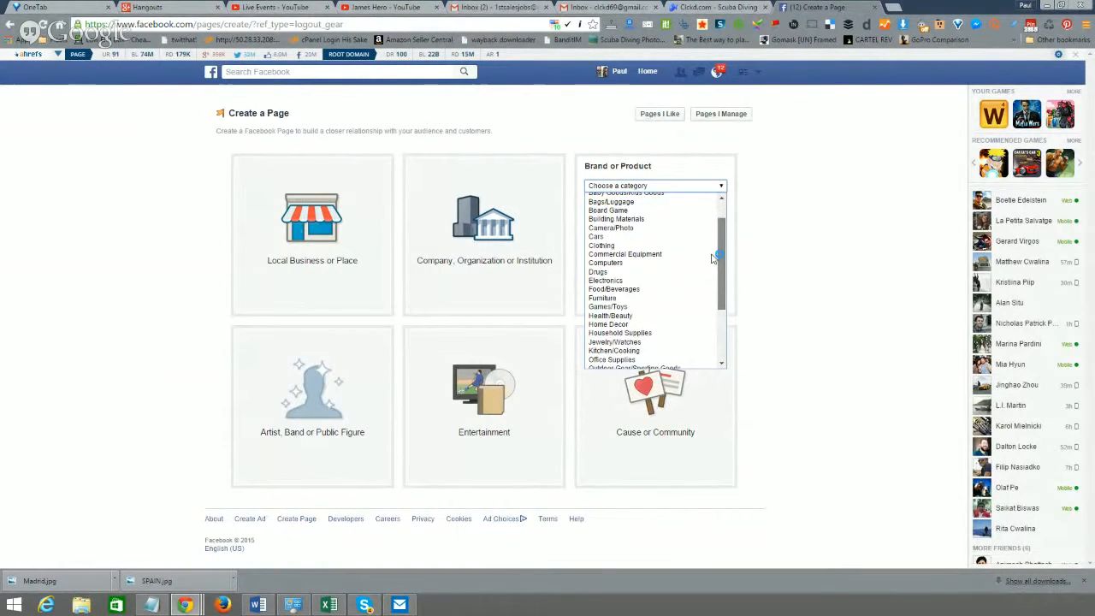
pyautogui.scroll(-3, 712, 259)
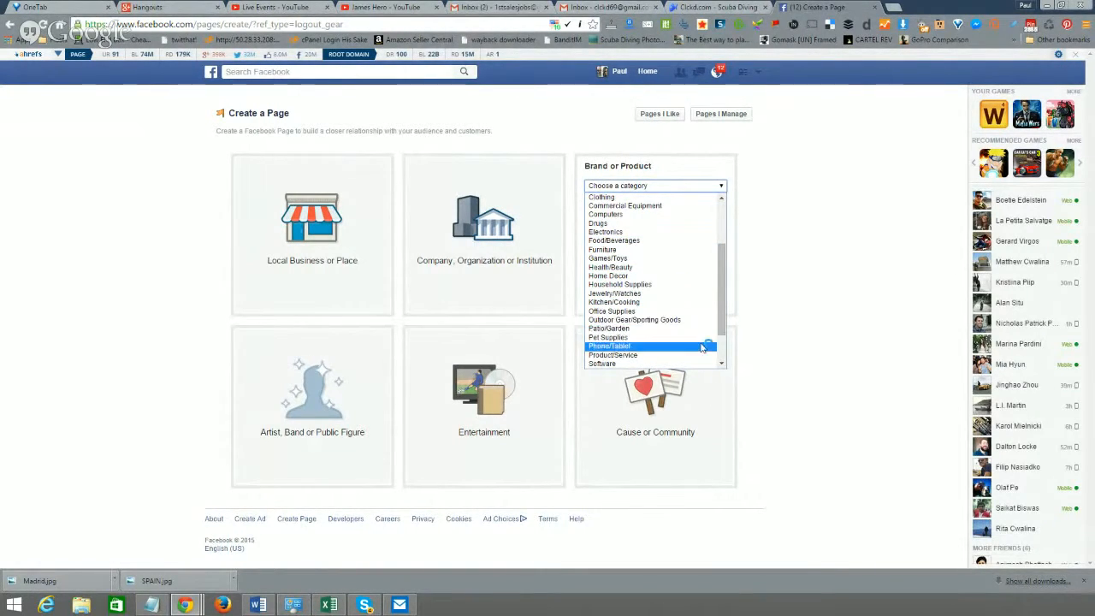
pyautogui.moveTo(721, 316); pyautogui.dragTo(717, 342)
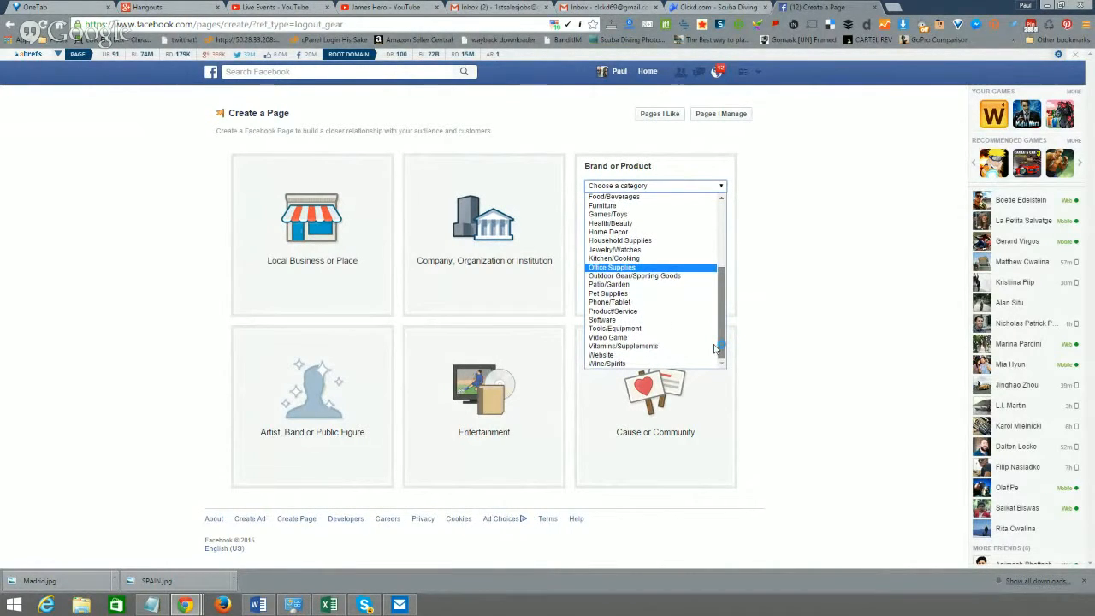
pyautogui.click(676, 354)
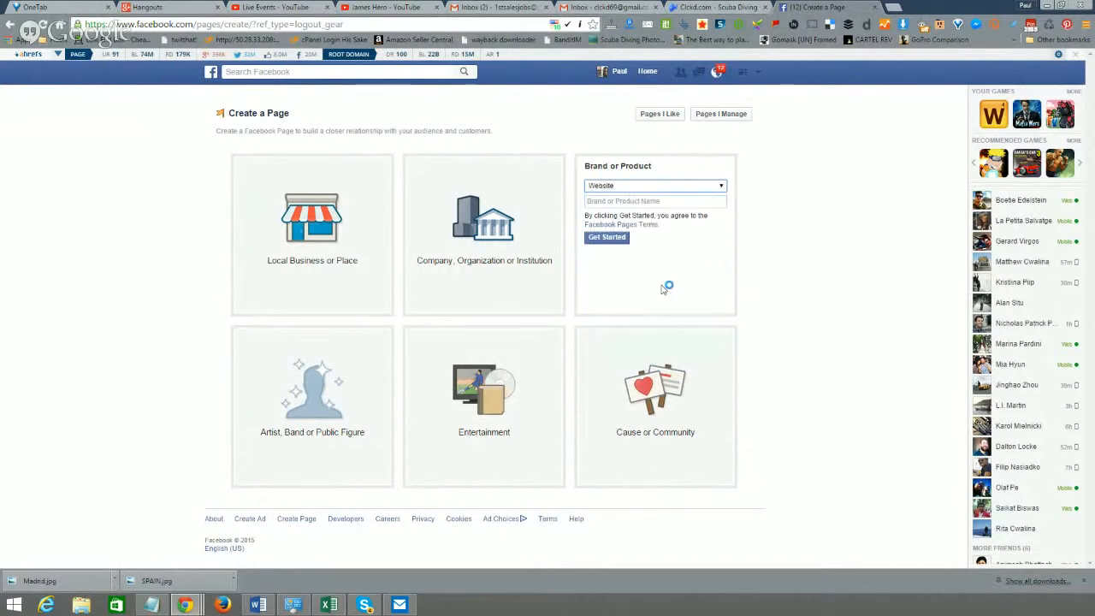
pyautogui.click(656, 201)
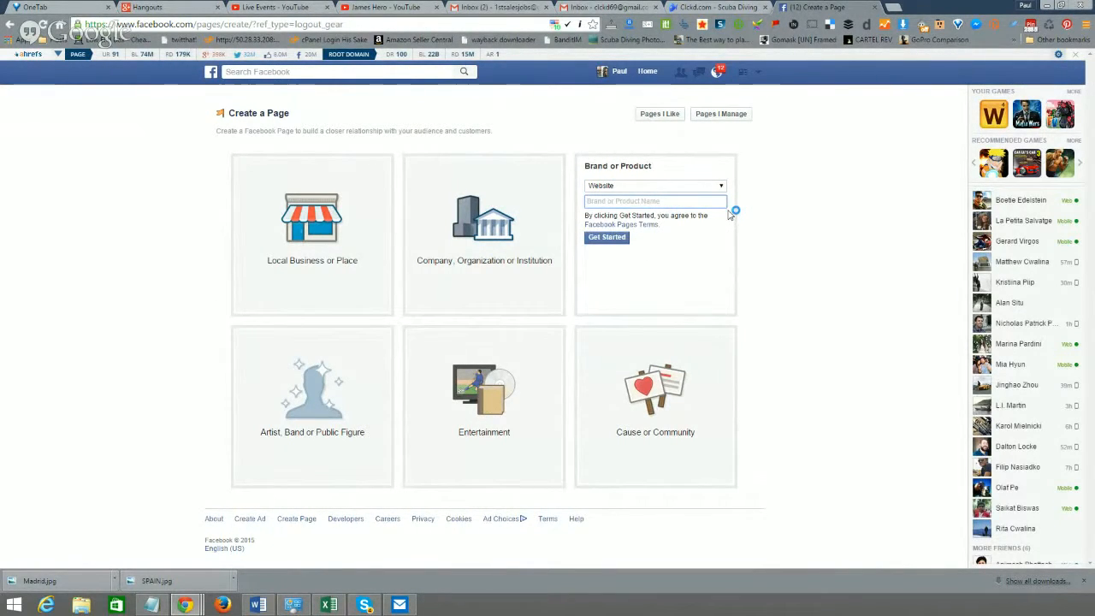
pyautogui.write('Clckd')
pyautogui.click(609, 238)
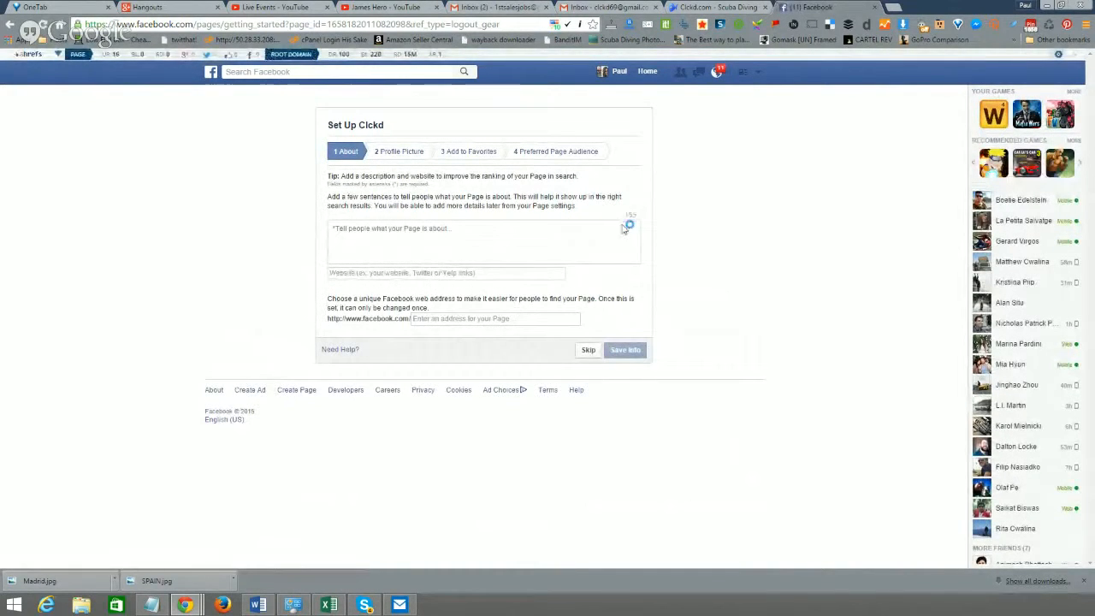
# - Click into the About step's 'Tell people what your Page is about' box to begin the description
pyautogui.click(443, 243)
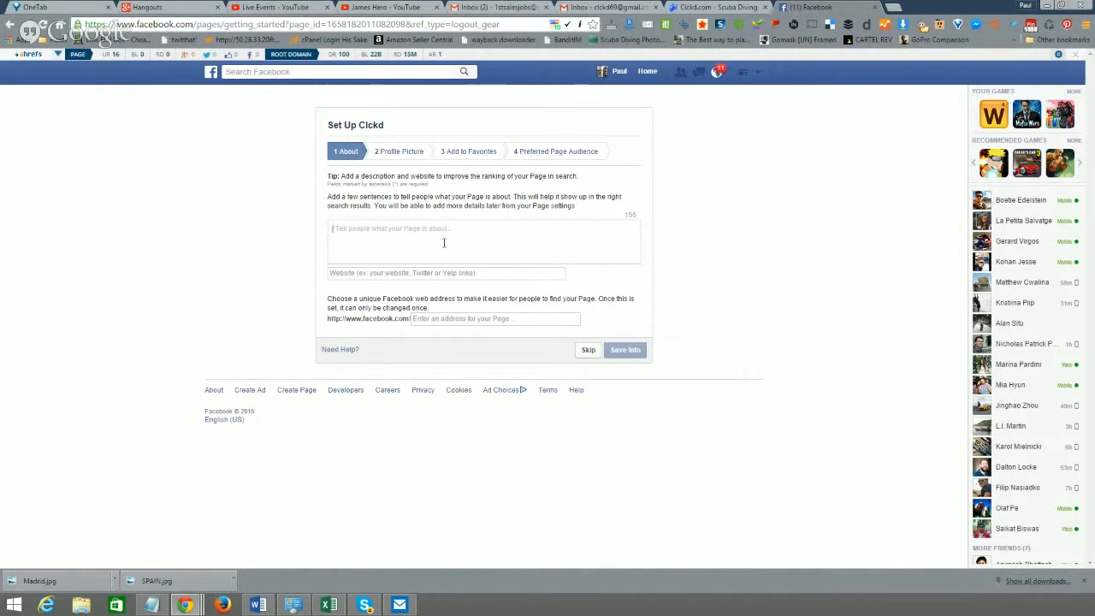
# - Describe Clckd as the premier source for scuba diving news, equipment and upcoming trips
pyautogui.write('CLC')
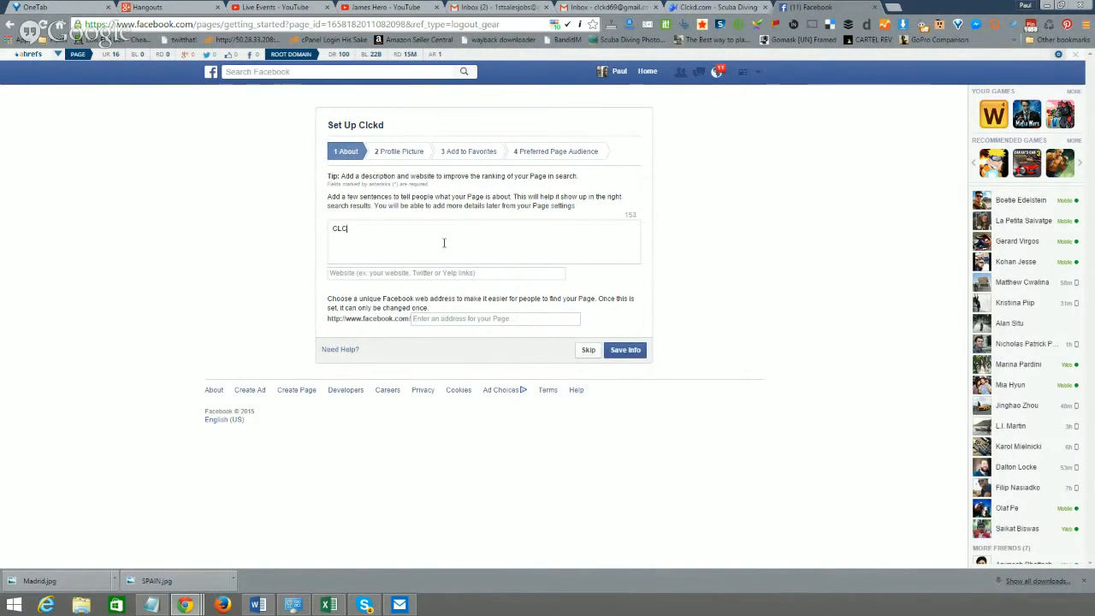
pyautogui.write('KD is the premier s')
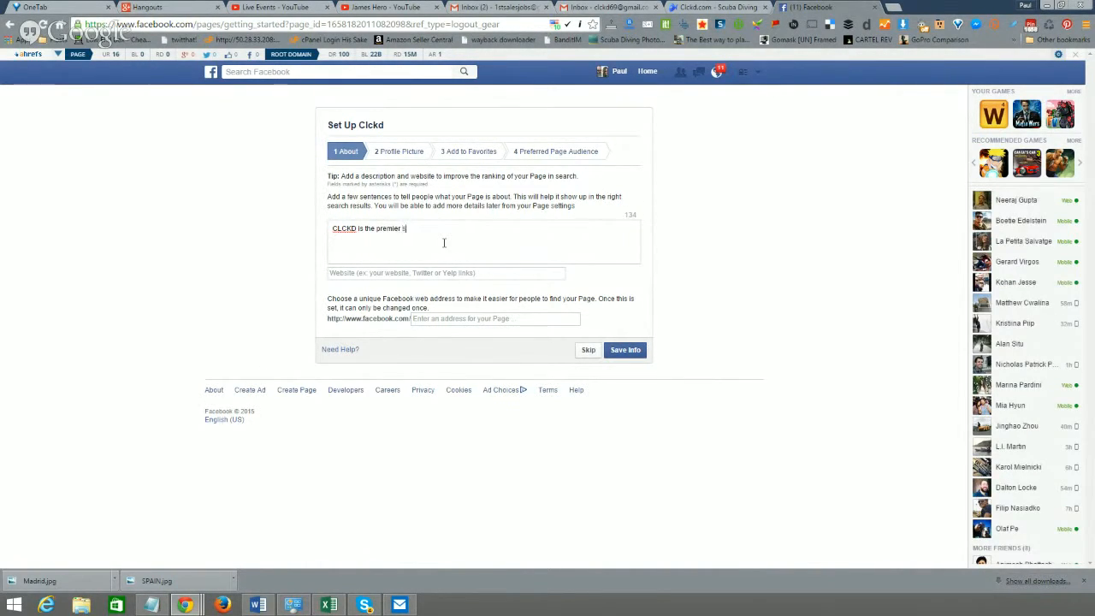
pyautogui.write('ource for all the scuba diving news, equipment, and upcomin')
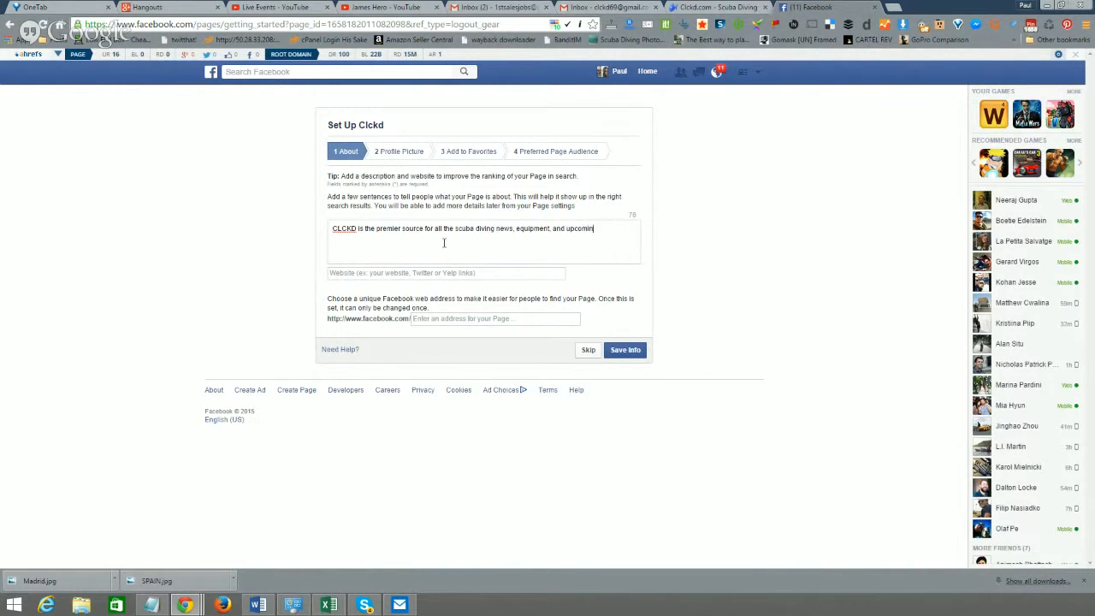
pyautogui.write('g trave')
pyautogui.write('you lov')
pyautogui.write('e to Scuba Di')
pyautogui.write('ve you will love.')
pyautogui.write('the sa')
pyautogui.write('ions')
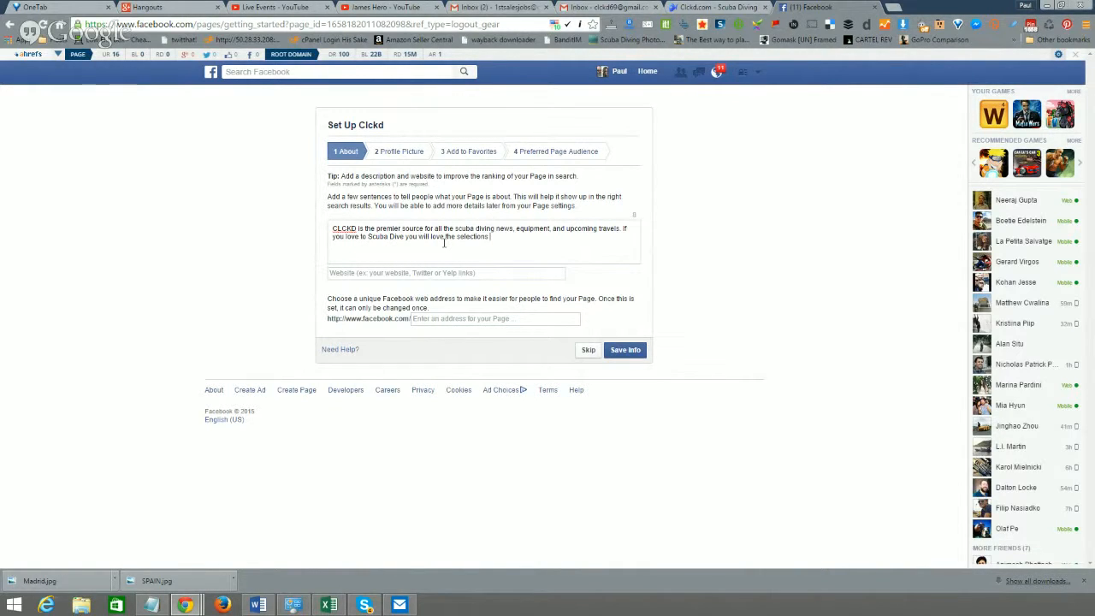
pyautogui.press('BackSpace')
pyautogui.press('BackSpace')
pyautogui.press('BackSpace')
pyautogui.press('BackSpace')
pyautogui.press('BackSpace')
pyautogui.press('BackSpace')
pyautogui.press('BackSpace')
pyautogui.press('BackSpace')
pyautogui.press('BackSpace')
pyautogui.press('BackSpace')
pyautogui.write('ab')
pyautogui.press('BackSpace')
pyautogui.write('out diving')
# - Enter clckd.com as the website and clckd as the Facebook web address, then save the info
pyautogui.click(448, 274)
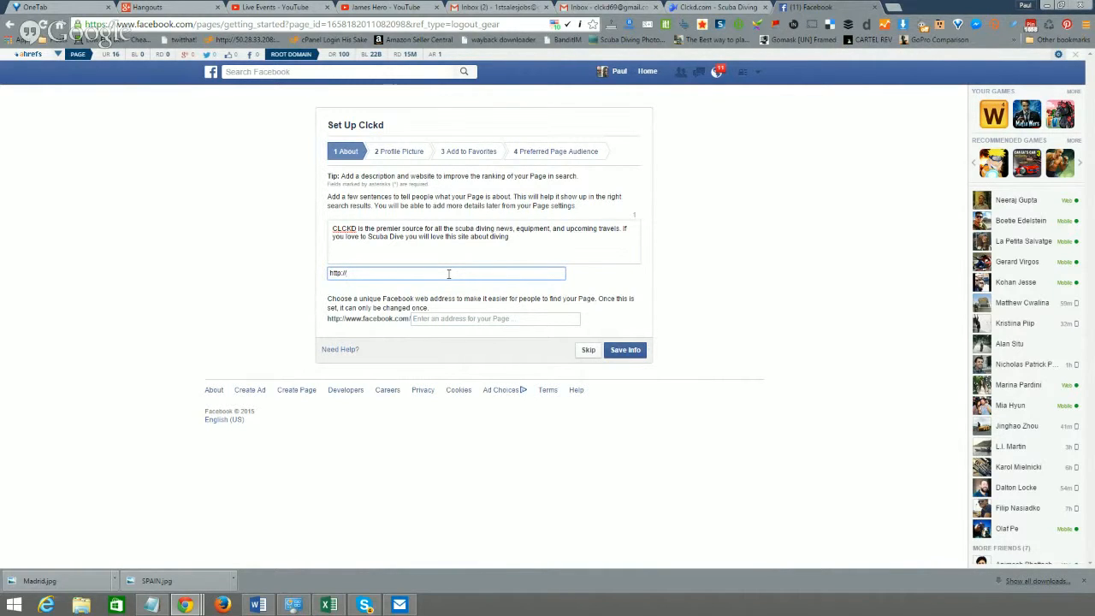
pyautogui.click(737, 6)
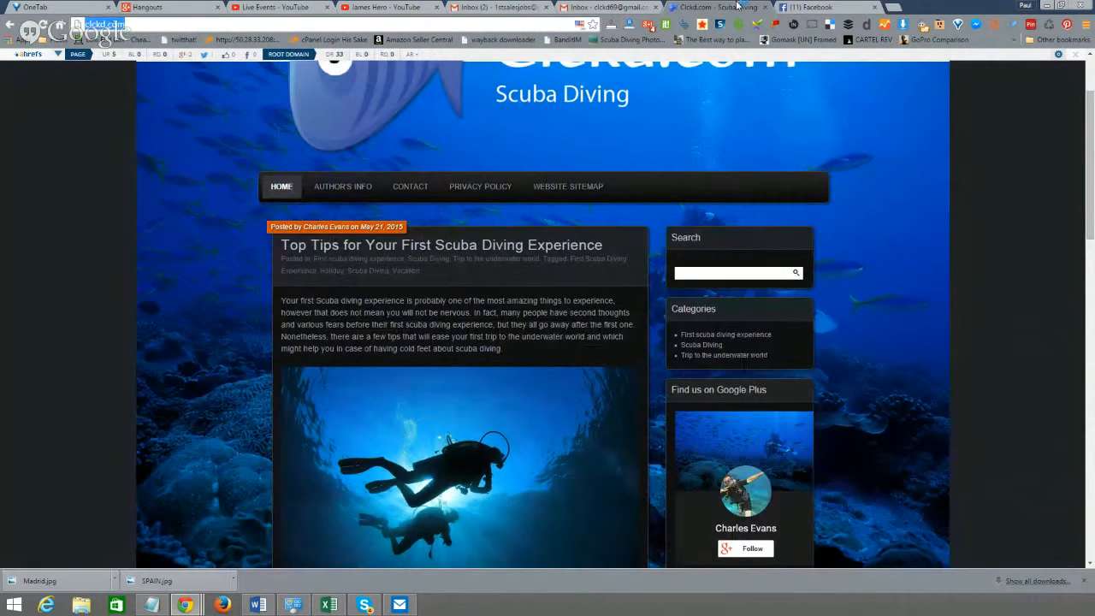
pyautogui.click(813, 7)
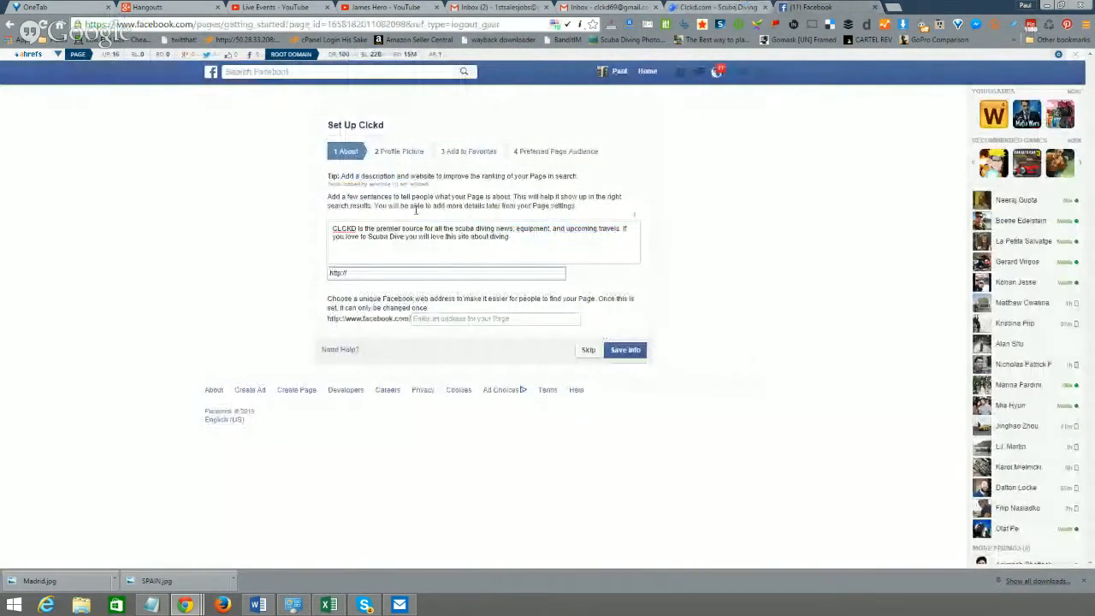
pyautogui.write('clckd.com/')
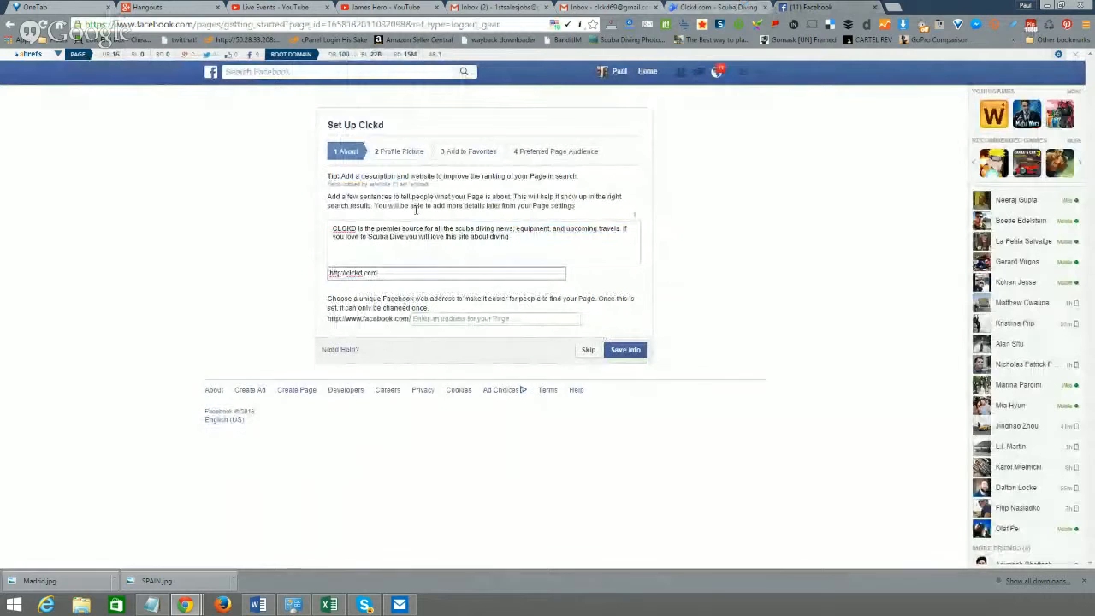
pyautogui.click(479, 321)
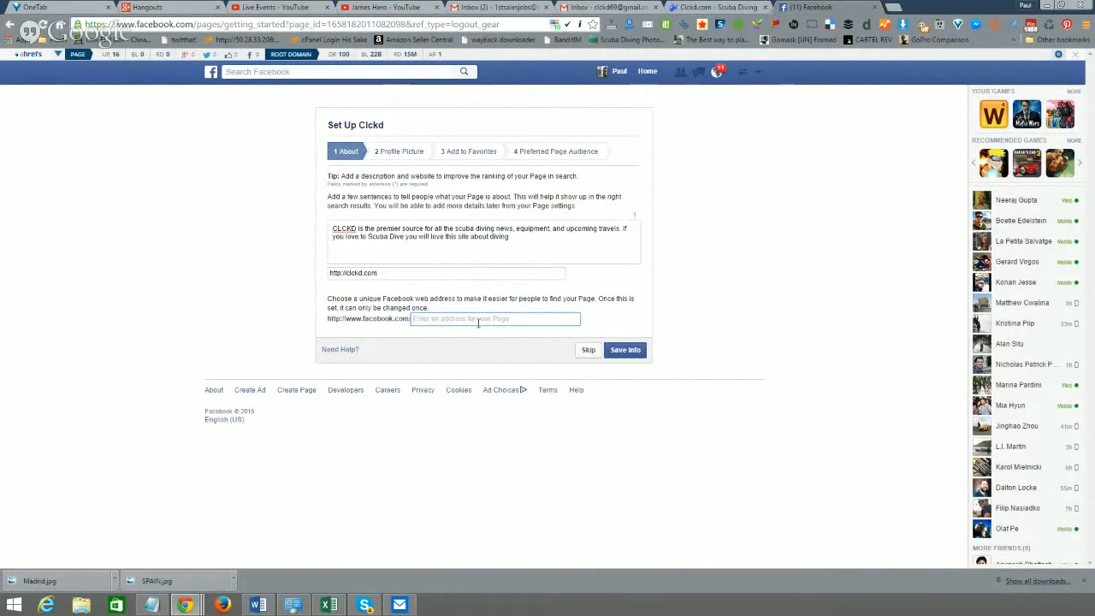
pyautogui.write('cl')
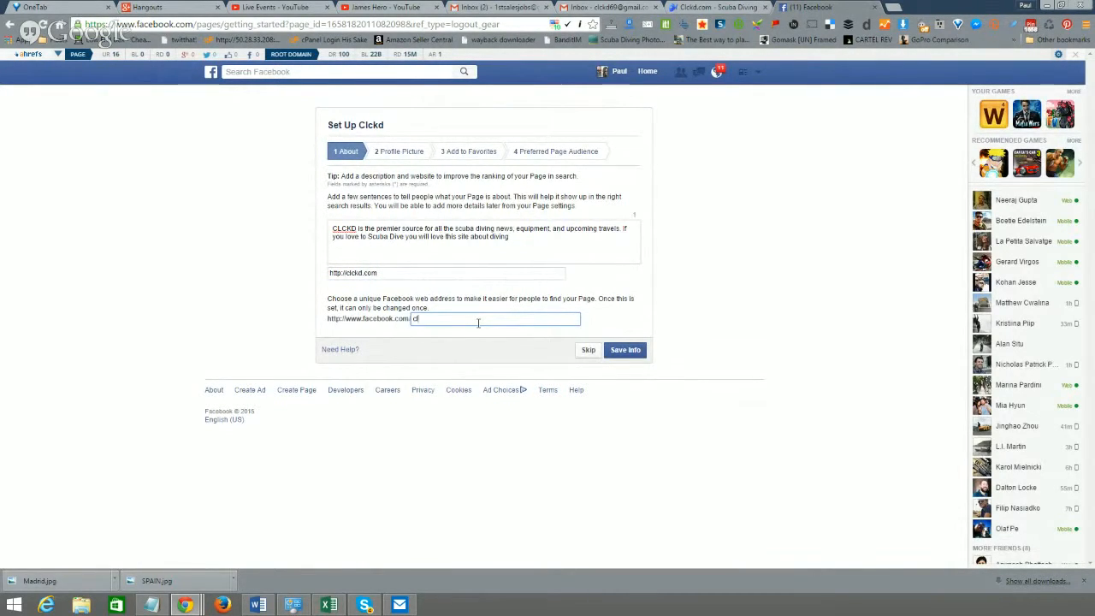
pyautogui.write('ckd')
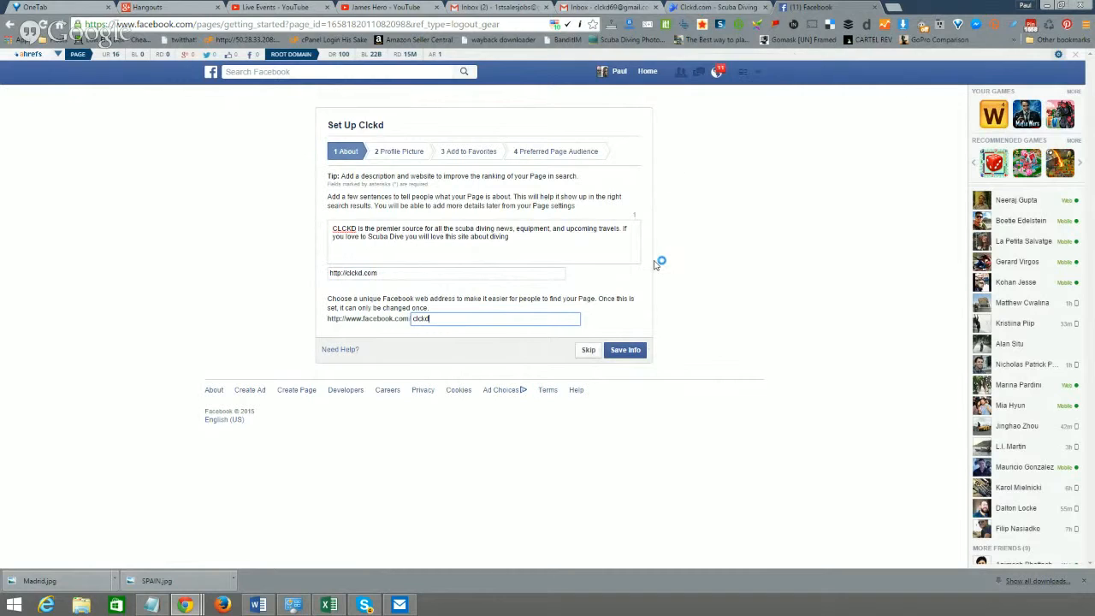
pyautogui.click(620, 351)
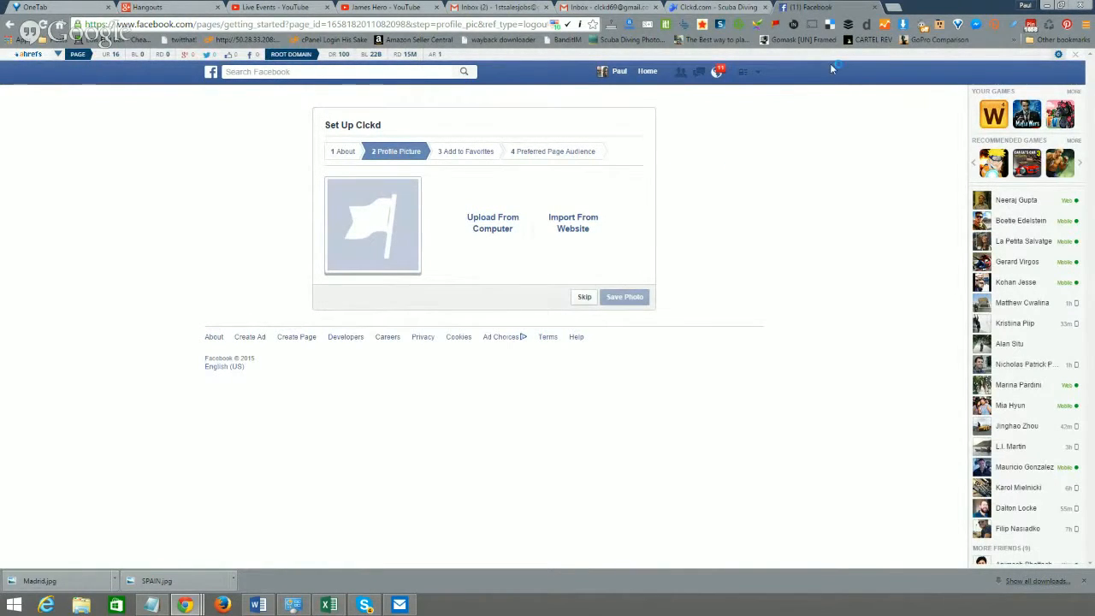
# - Search Google Images for 'scuba diving tumblr' and open the scuba tanks photo preview
pyautogui.click(894, 7)
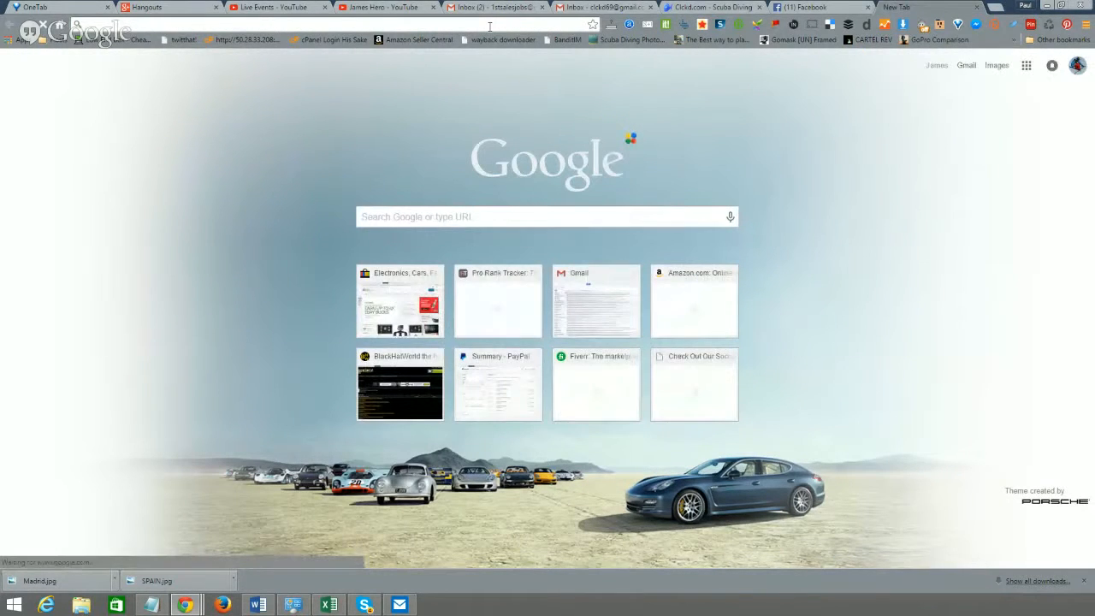
pyautogui.write('scuba di')
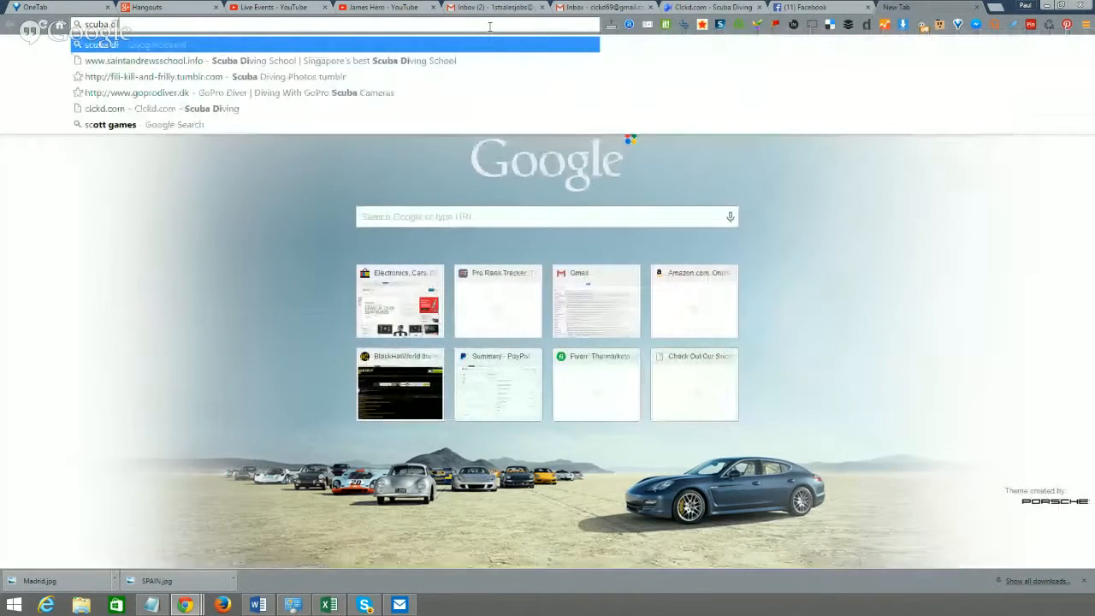
pyautogui.write('ving tumblr')
pyautogui.press('Return')
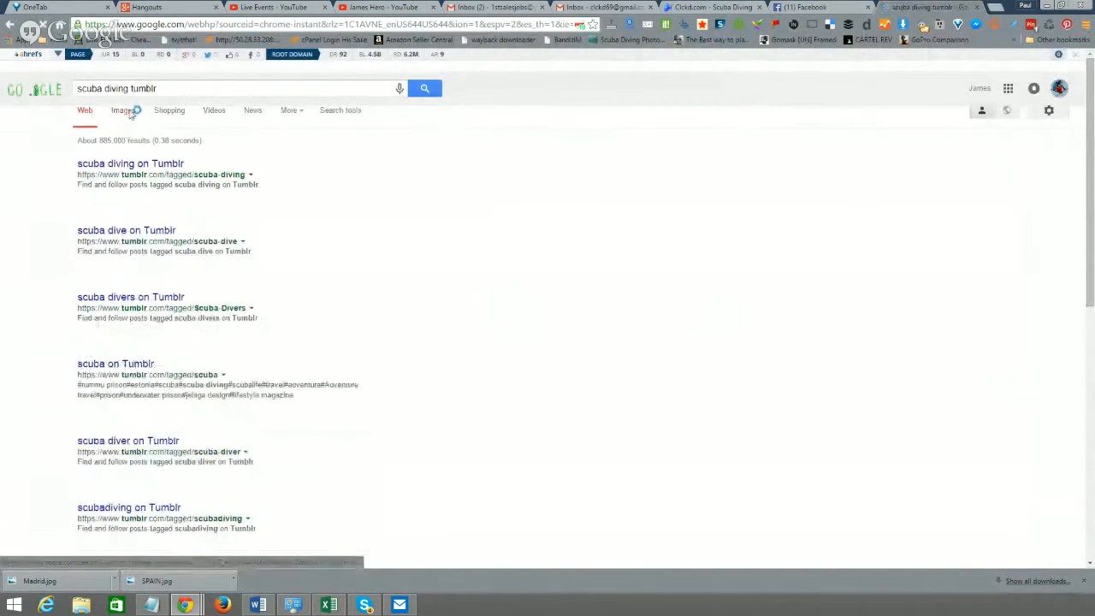
pyautogui.click(130, 113)
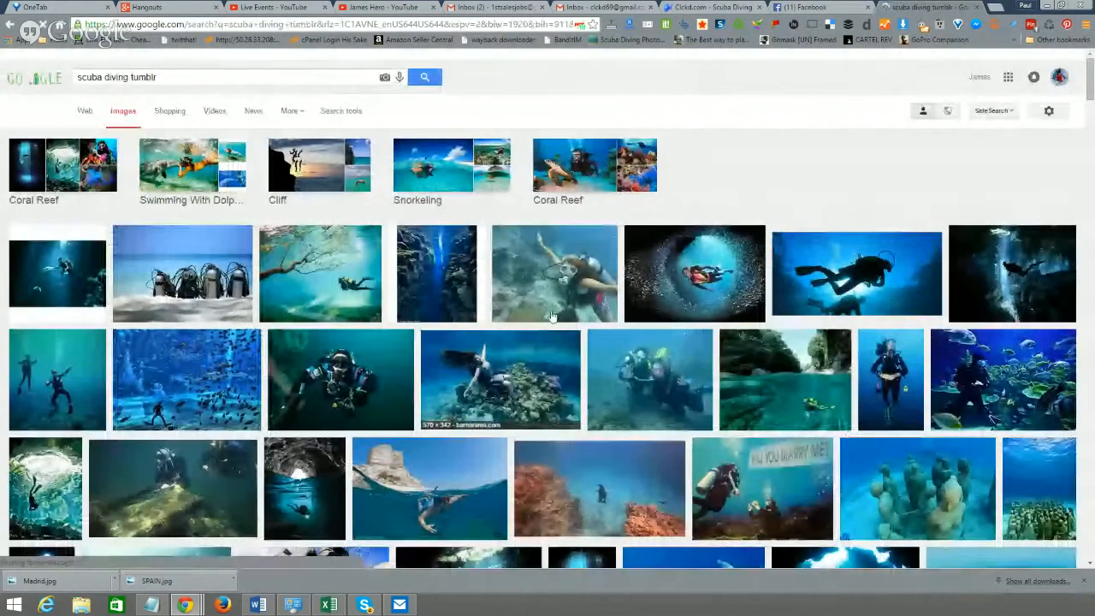
pyautogui.click(199, 283)
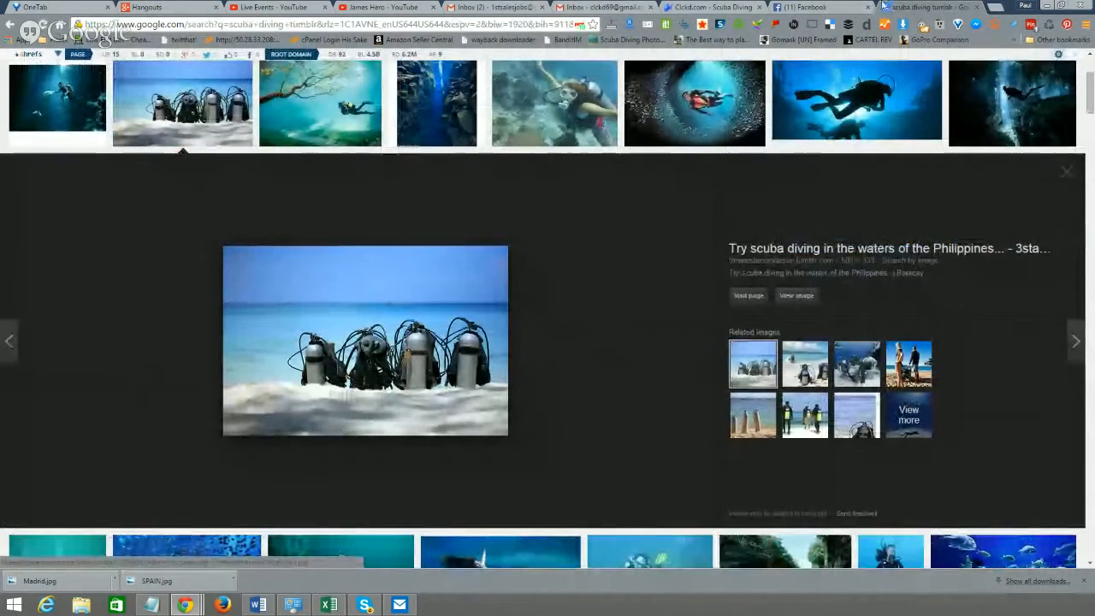
# - Save the scuba tanks image to Dropbox as 'Scuba Tanks'
pyautogui.click(809, 7)
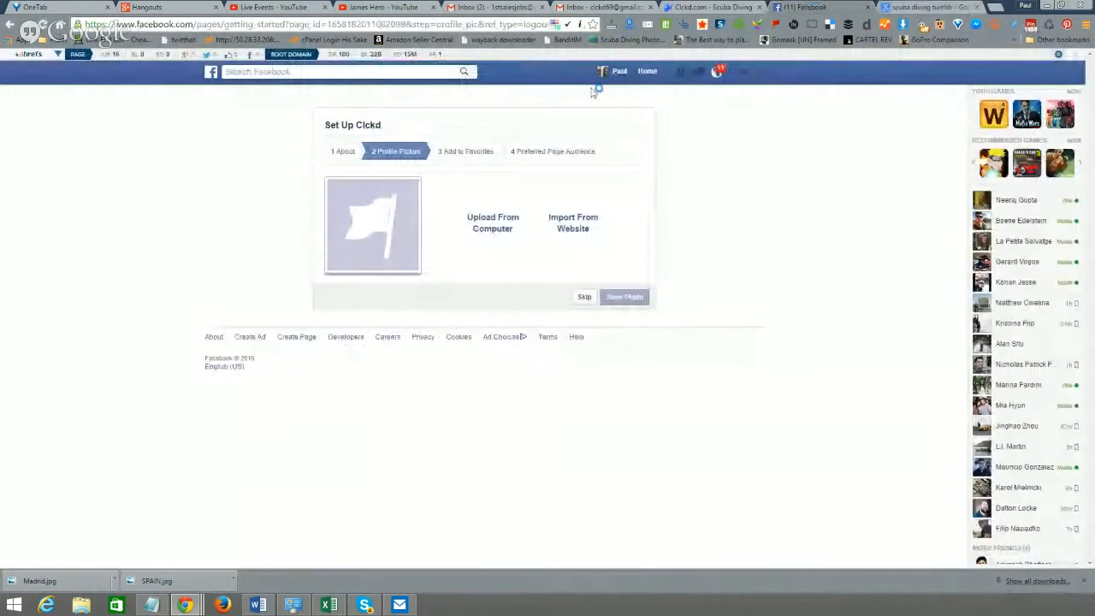
pyautogui.click(940, 7)
pyautogui.rightClick(383, 318)
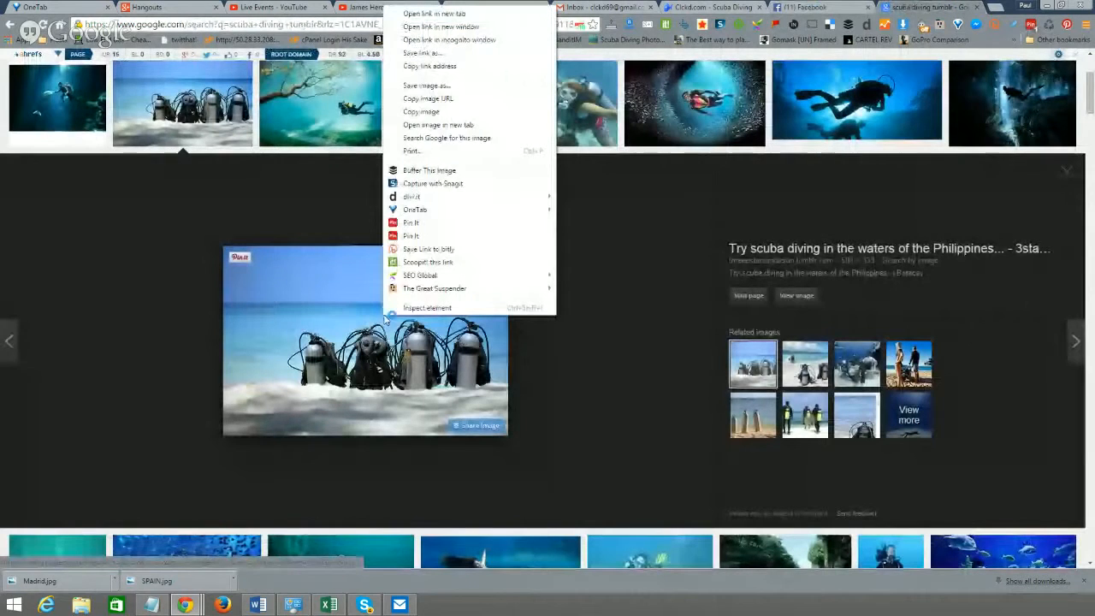
pyautogui.click(477, 88)
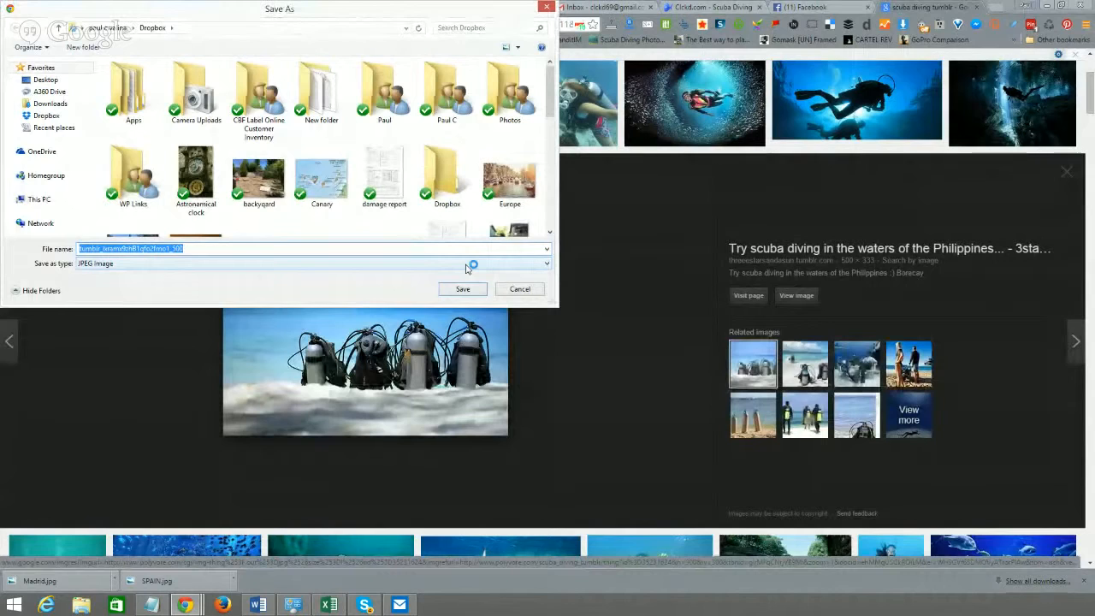
pyautogui.write('Scuba')
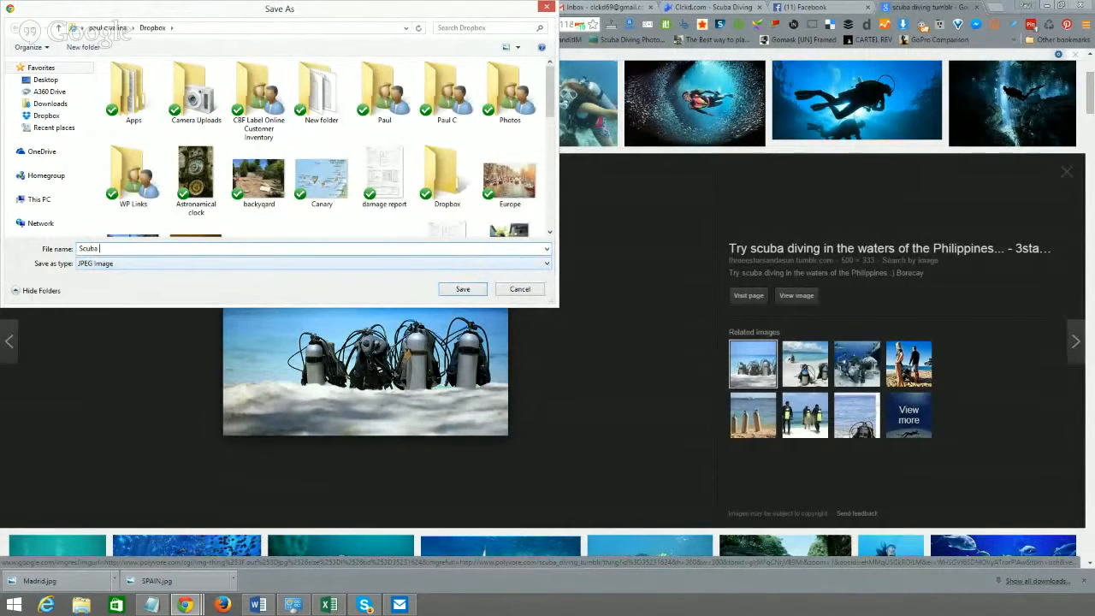
pyautogui.write(' Tanks')
pyautogui.click(464, 289)
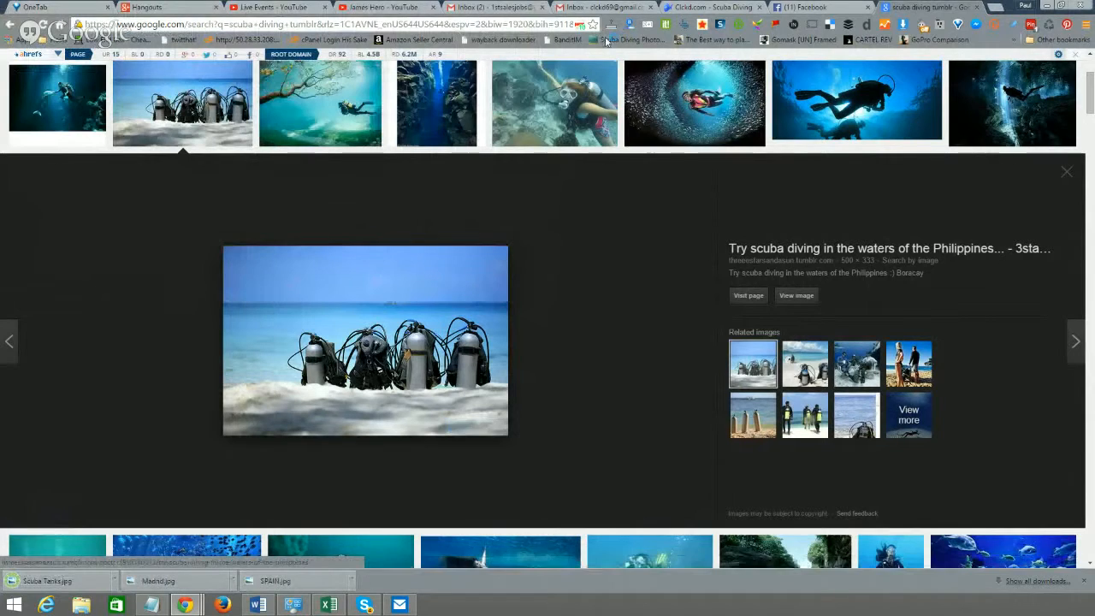
pyautogui.click(801, 7)
pyautogui.click(501, 225)
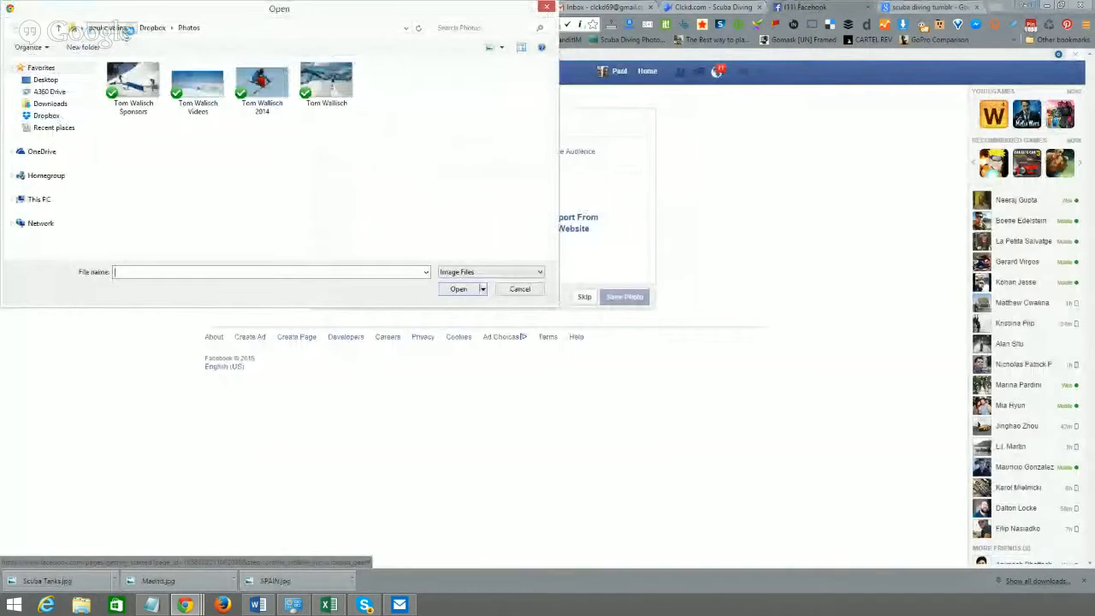
pyautogui.click(152, 27)
pyautogui.click(450, 27)
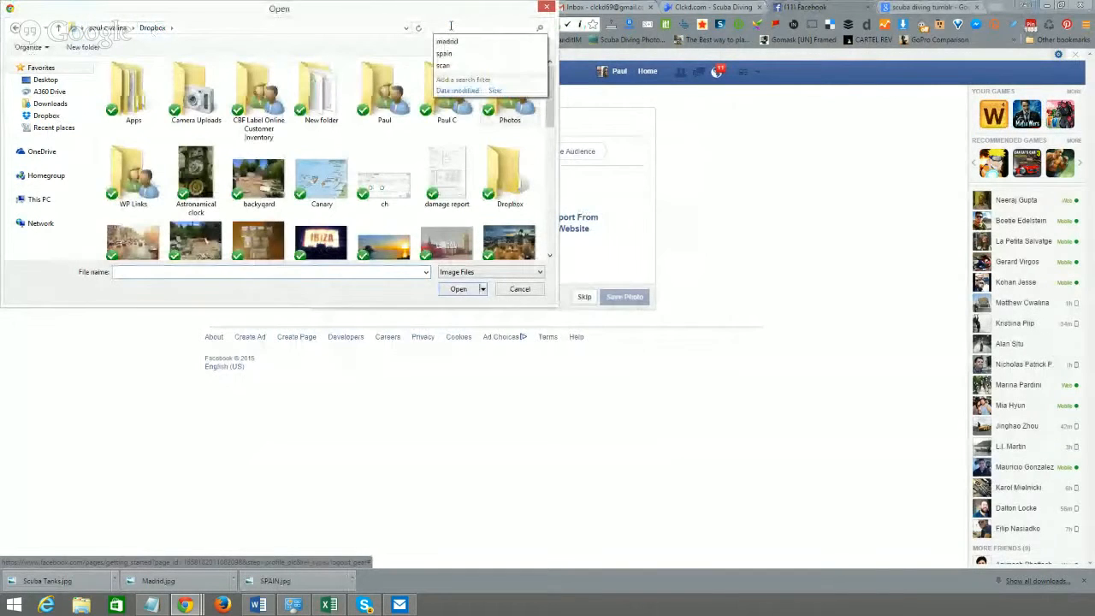
pyautogui.write('scuba')
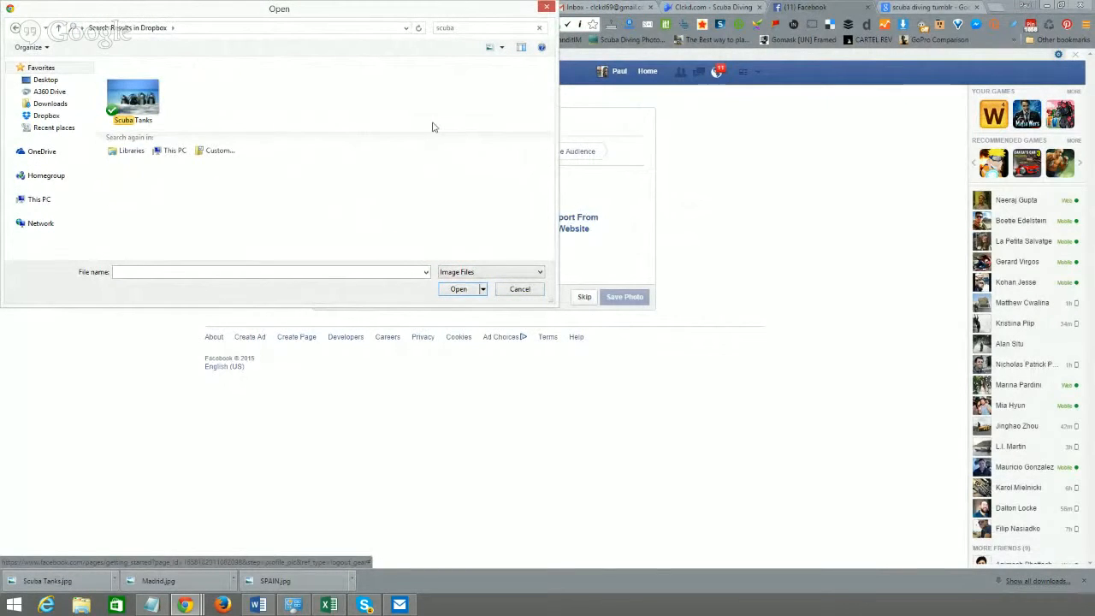
pyautogui.click(156, 122)
pyautogui.click(463, 291)
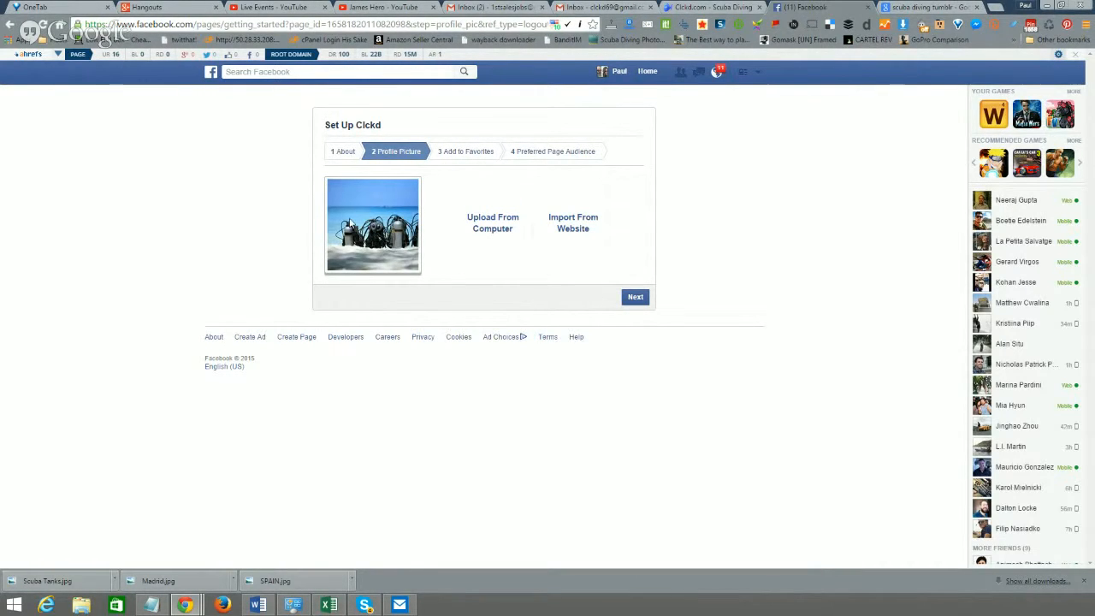
pyautogui.click(639, 301)
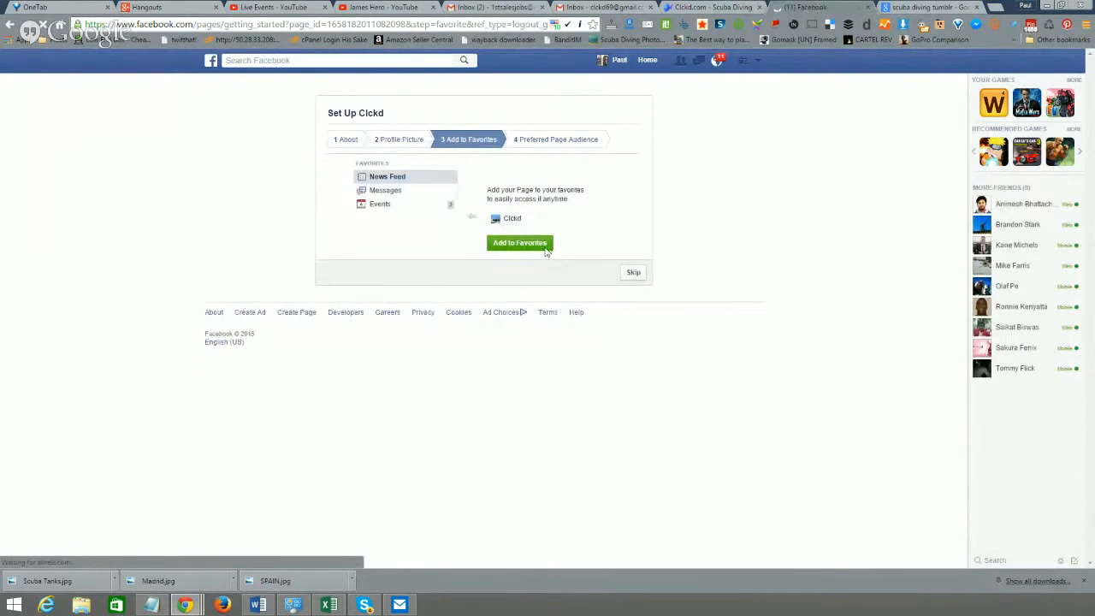
# - Add Clckd to favorites and skip the preferred page audience
pyautogui.click(552, 254)
pyautogui.click(633, 293)
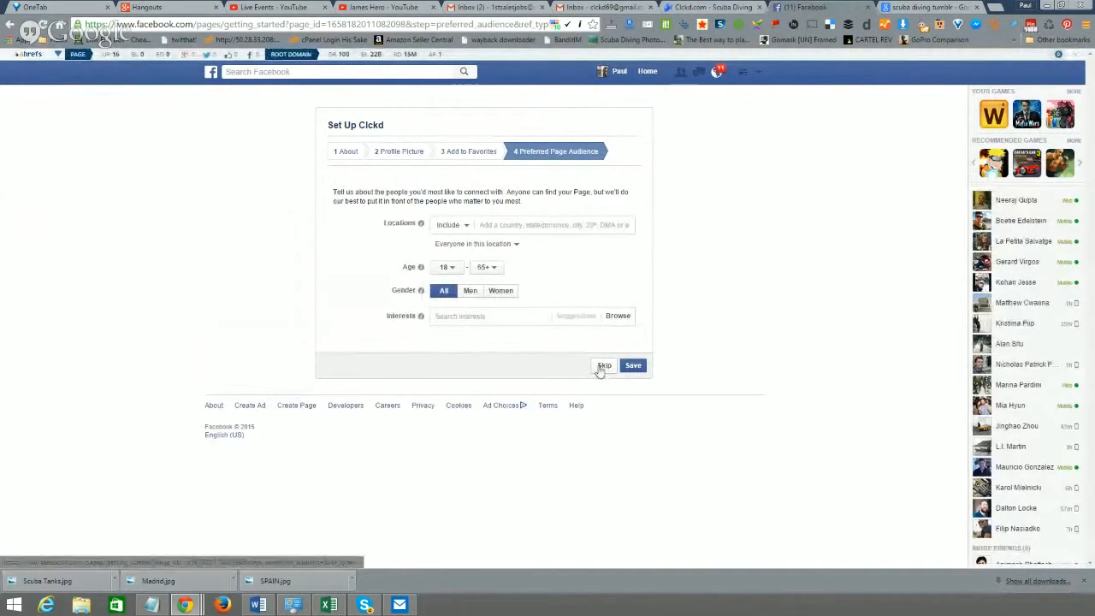
pyautogui.click(601, 366)
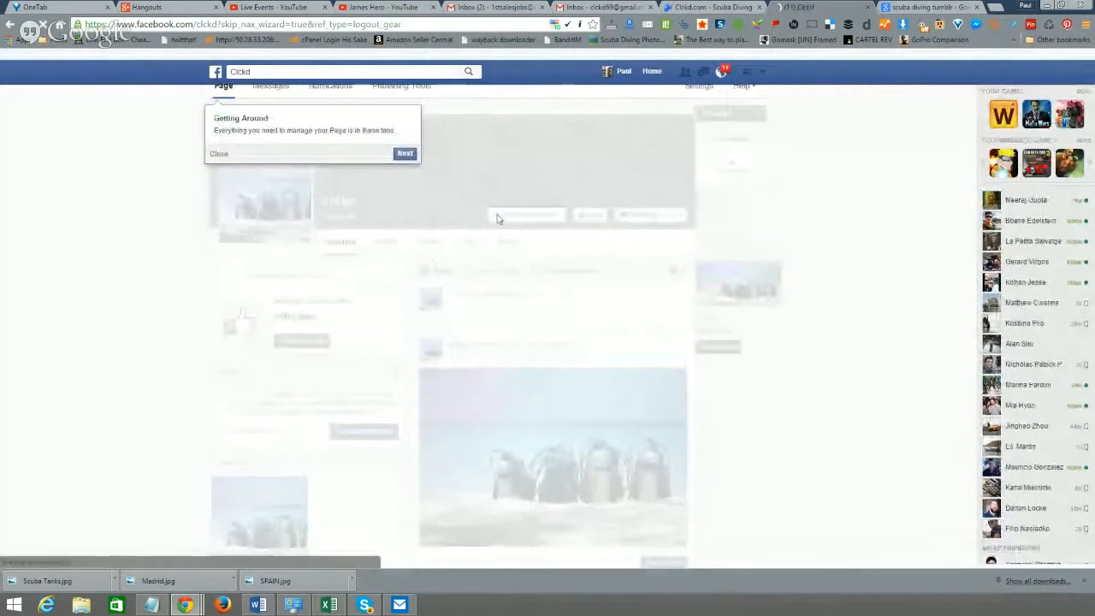
# - Go through and close the page introduction tour, then go back to the image results
pyautogui.click(404, 156)
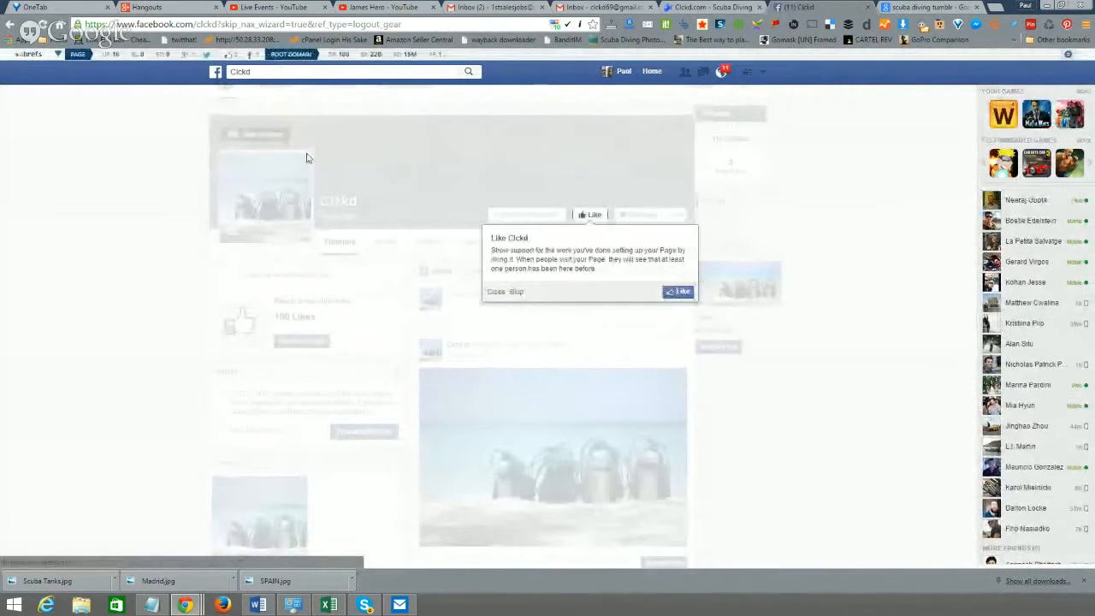
pyautogui.click(509, 293)
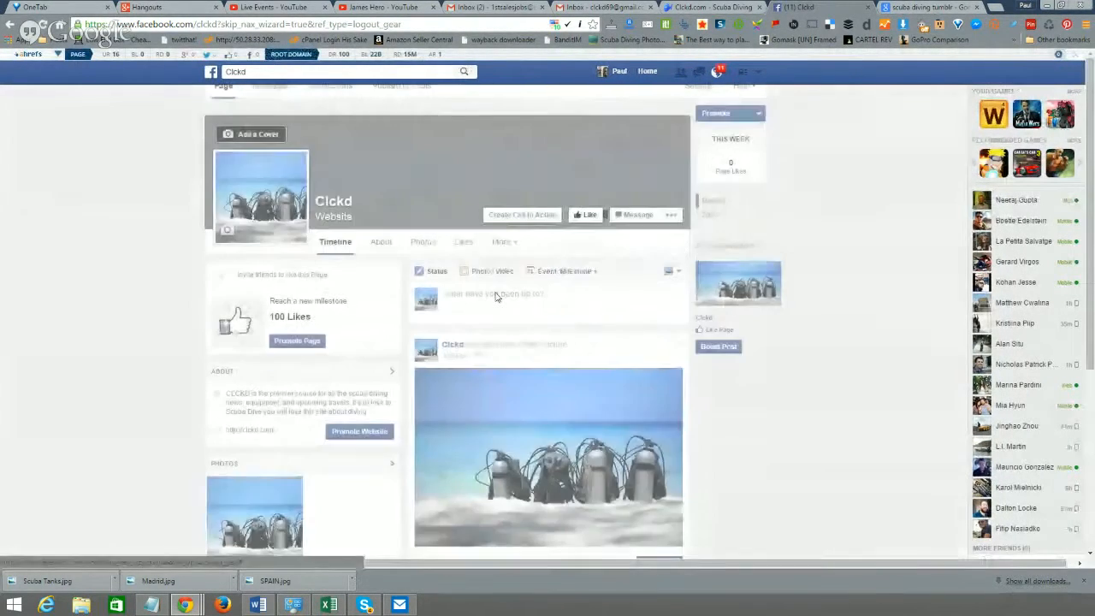
pyautogui.scroll(-2, 785, 332)
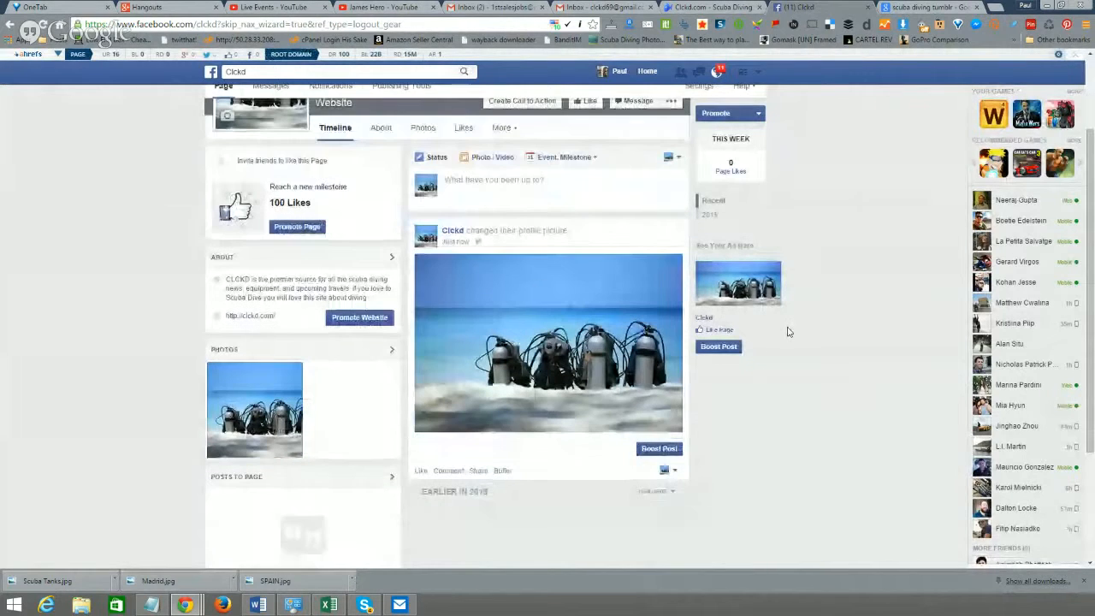
pyautogui.scroll(-2, 790, 354)
pyautogui.scroll(4, 790, 355)
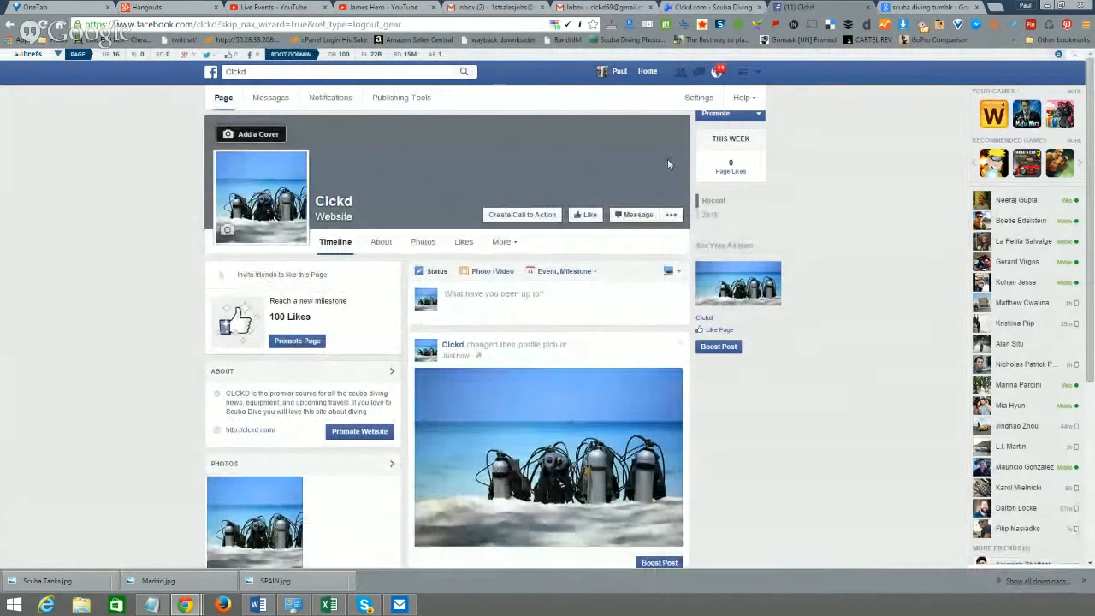
pyautogui.click(931, 6)
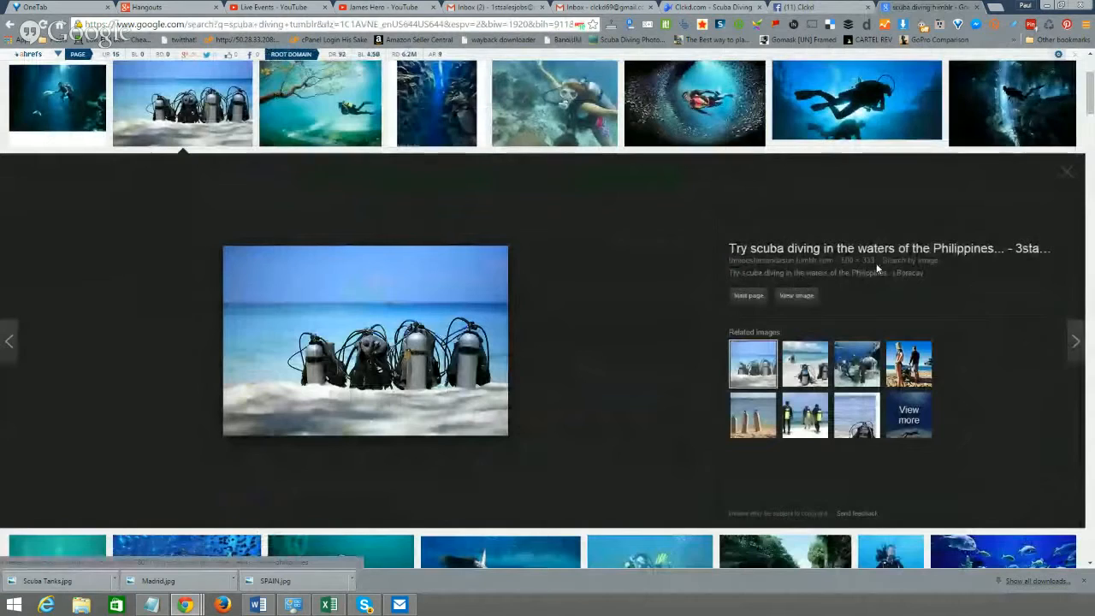
# - Find the shark-and-divers photo in the image results and open its preview
pyautogui.scroll(1, 628, 267)
pyautogui.scroll(-1, 628, 266)
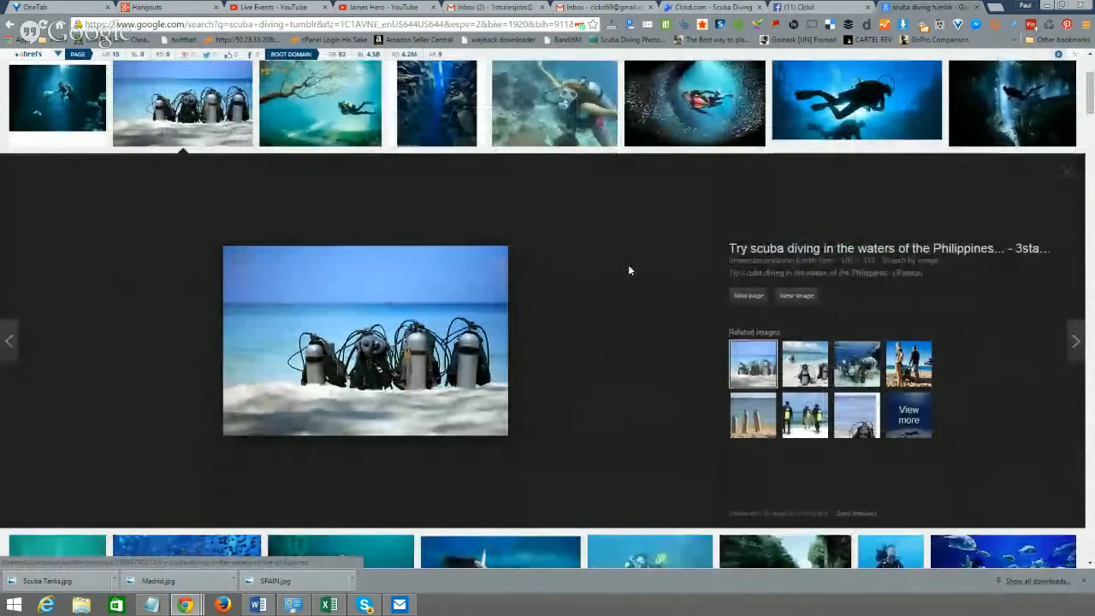
pyautogui.scroll(-5, 627, 270)
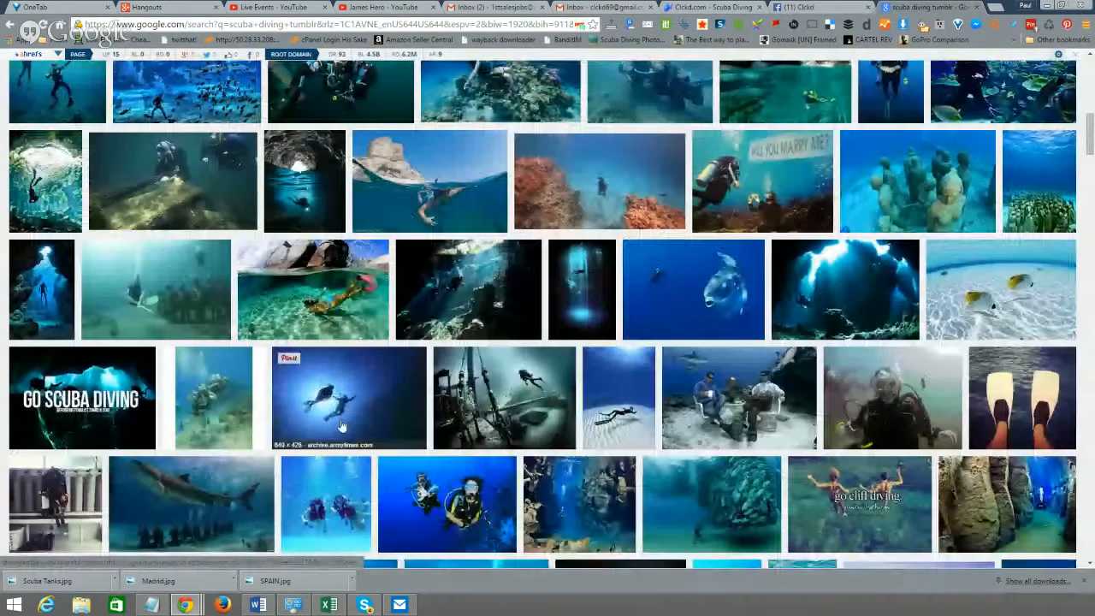
pyautogui.scroll(-2, 355, 396)
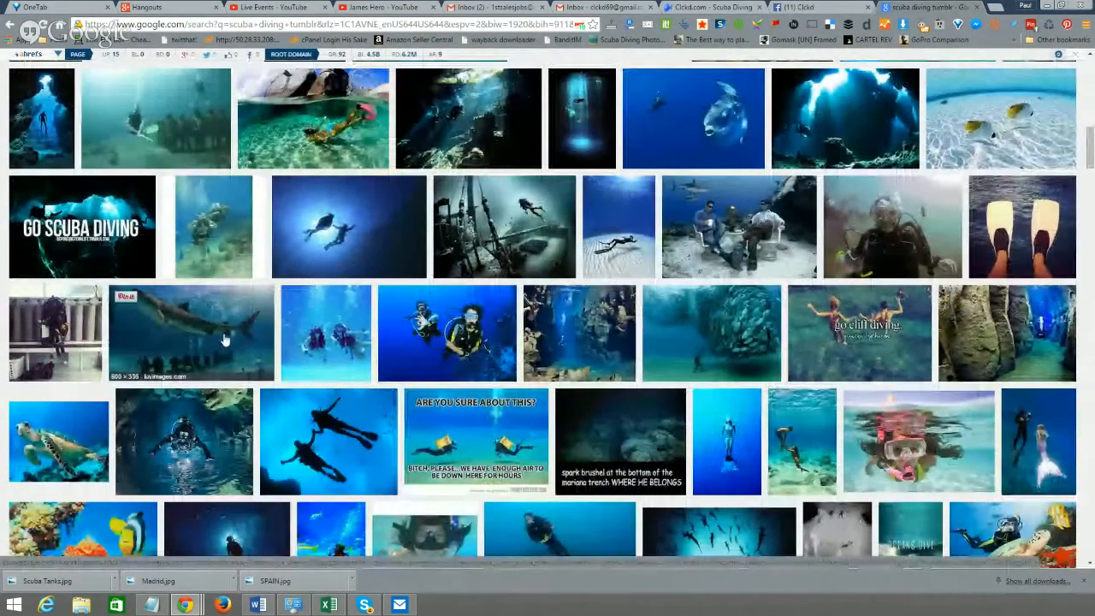
pyautogui.click(226, 342)
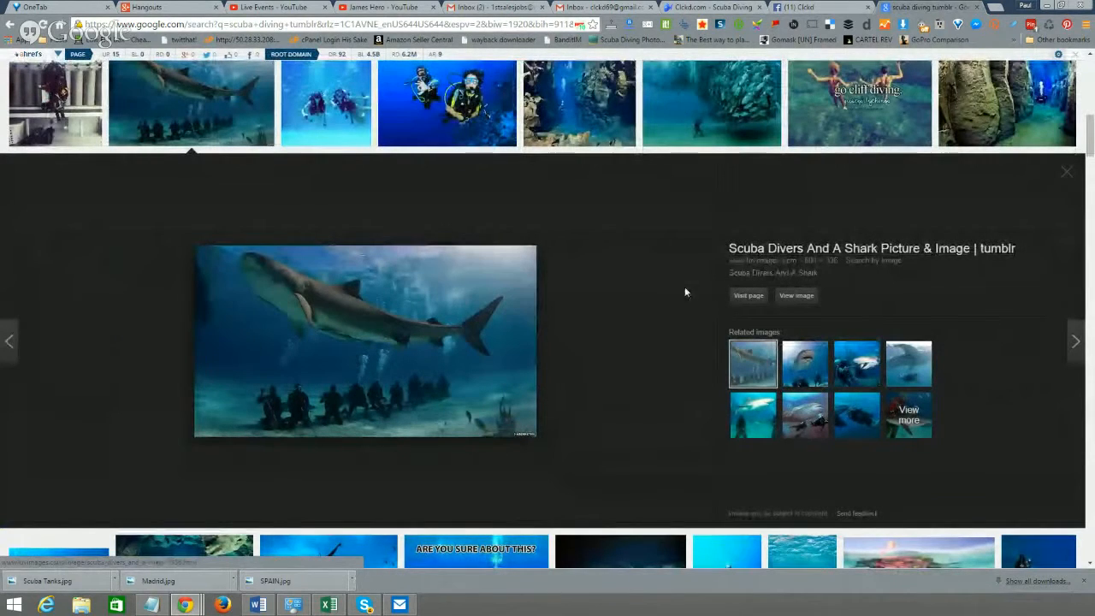
# - Save the shark picture as 'sCUBA dIVING', then go back to the Clckd Facebook tab
pyautogui.rightClick(391, 315)
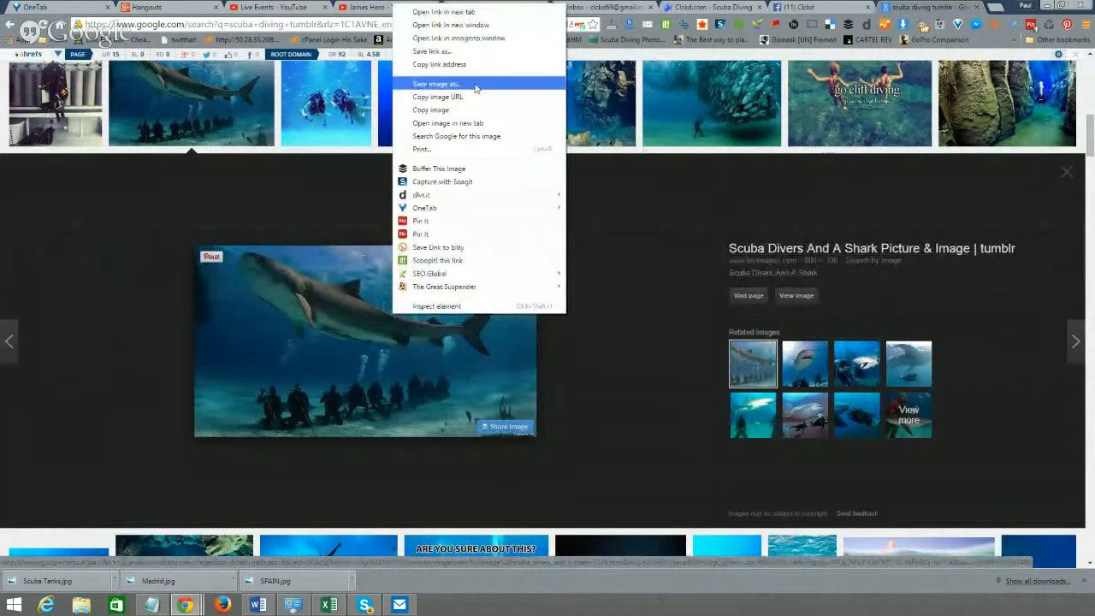
pyautogui.click(436, 83)
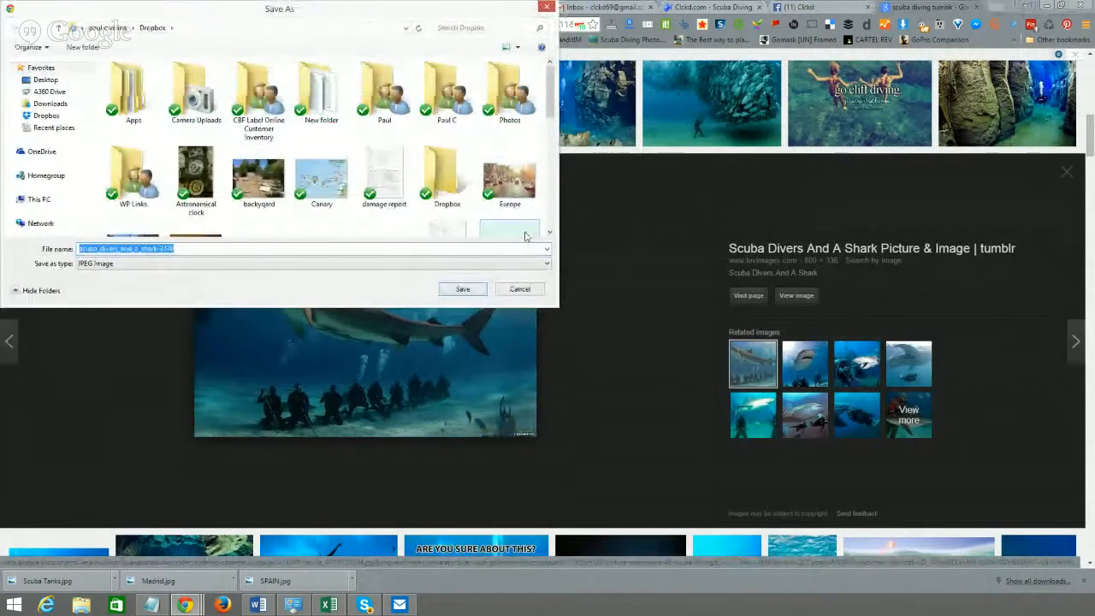
pyautogui.write('sCUBA')
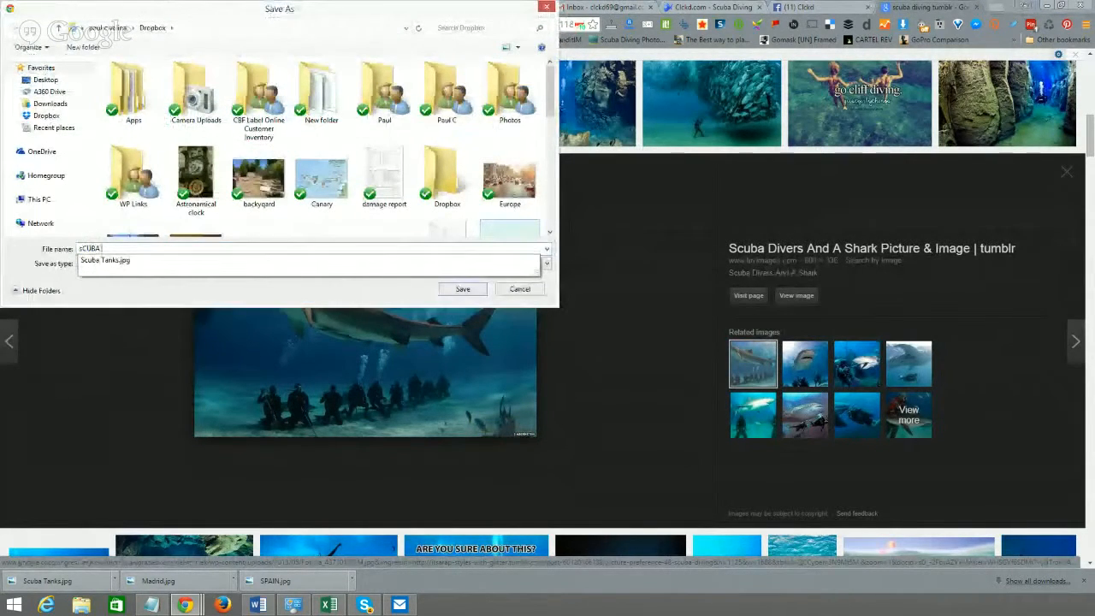
pyautogui.write(' dIVING')
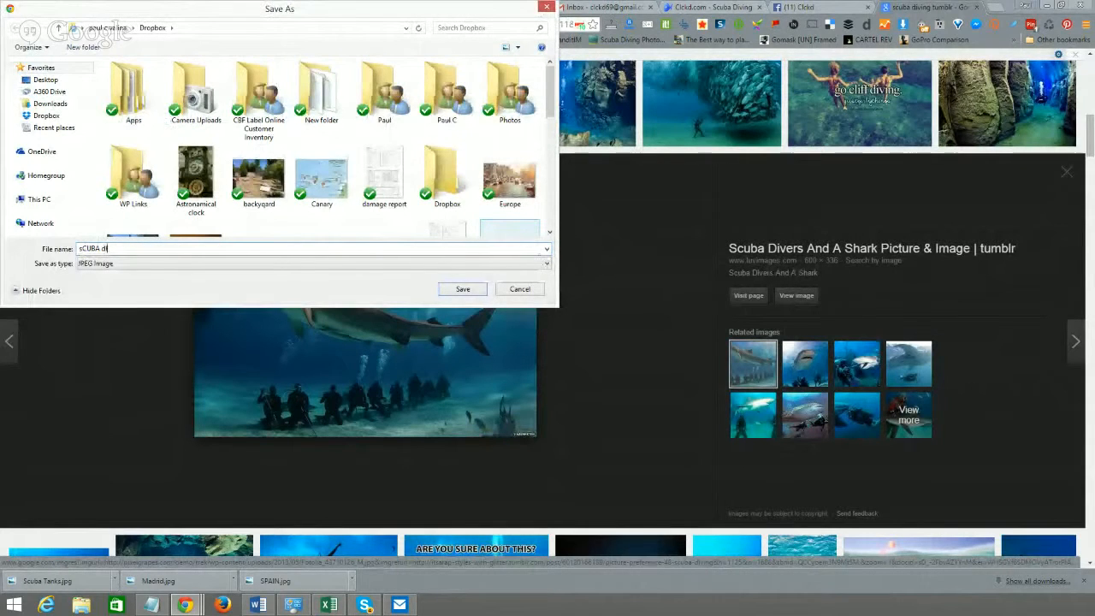
pyautogui.click(461, 290)
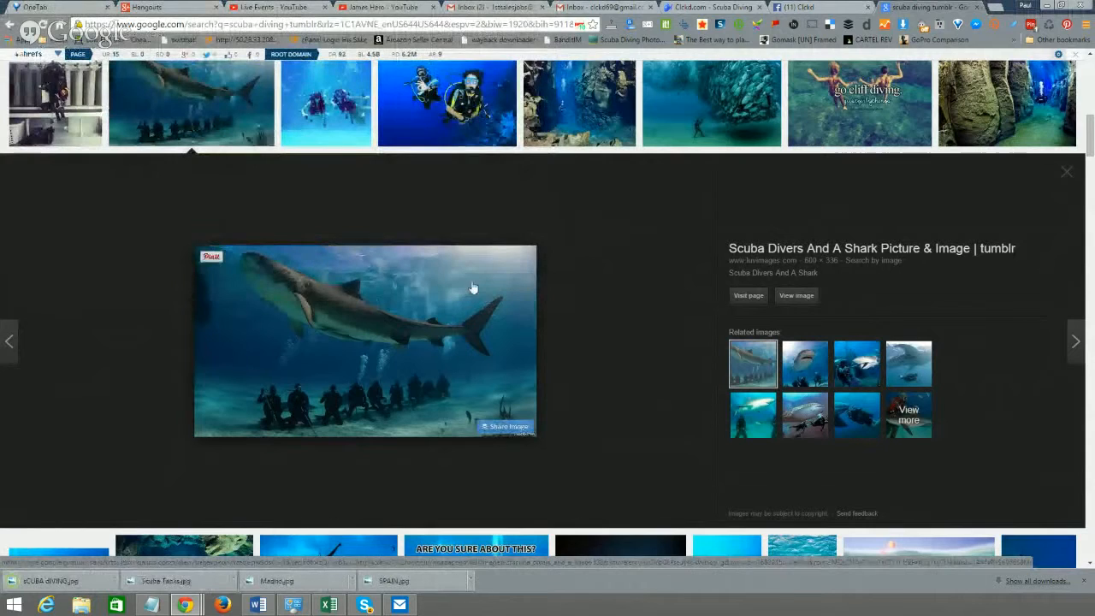
pyautogui.click(821, 6)
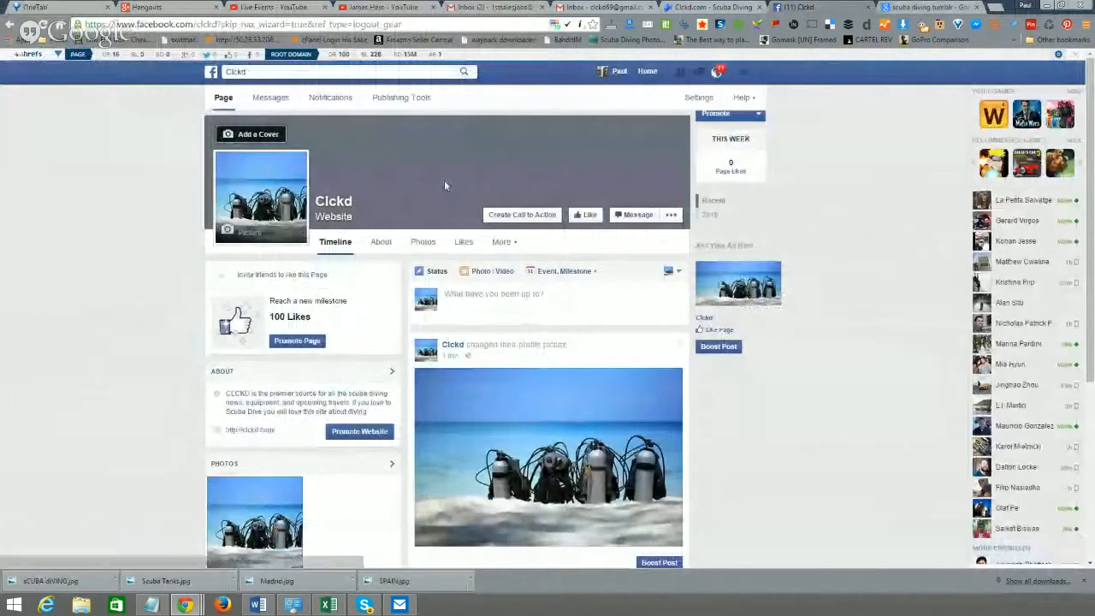
# - Choose to upload a new cover photo rather than use an existing page photo
pyautogui.click(255, 136)
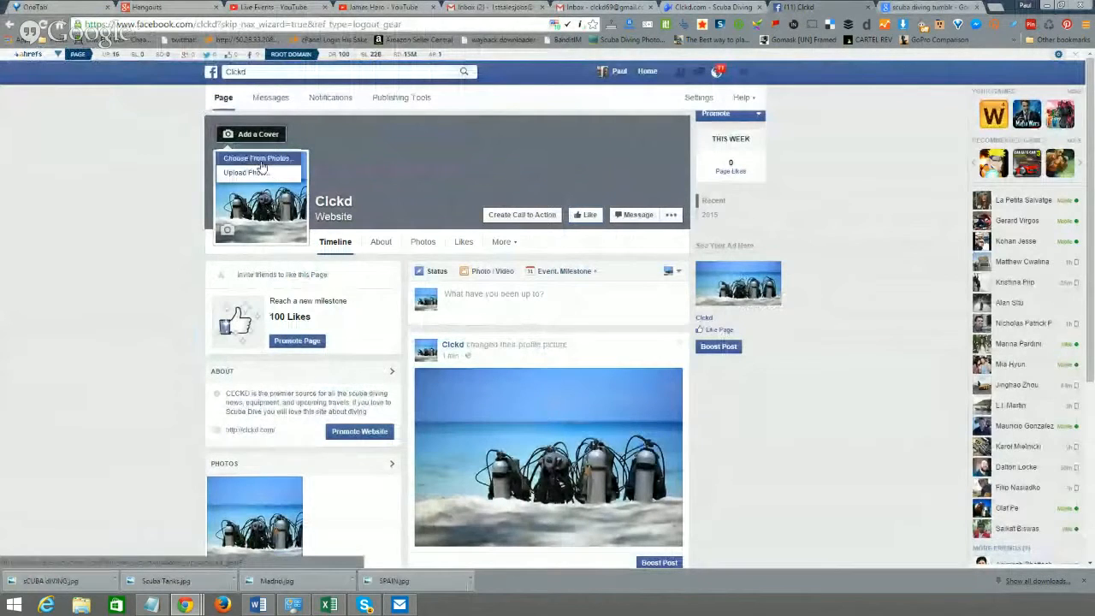
pyautogui.click(255, 159)
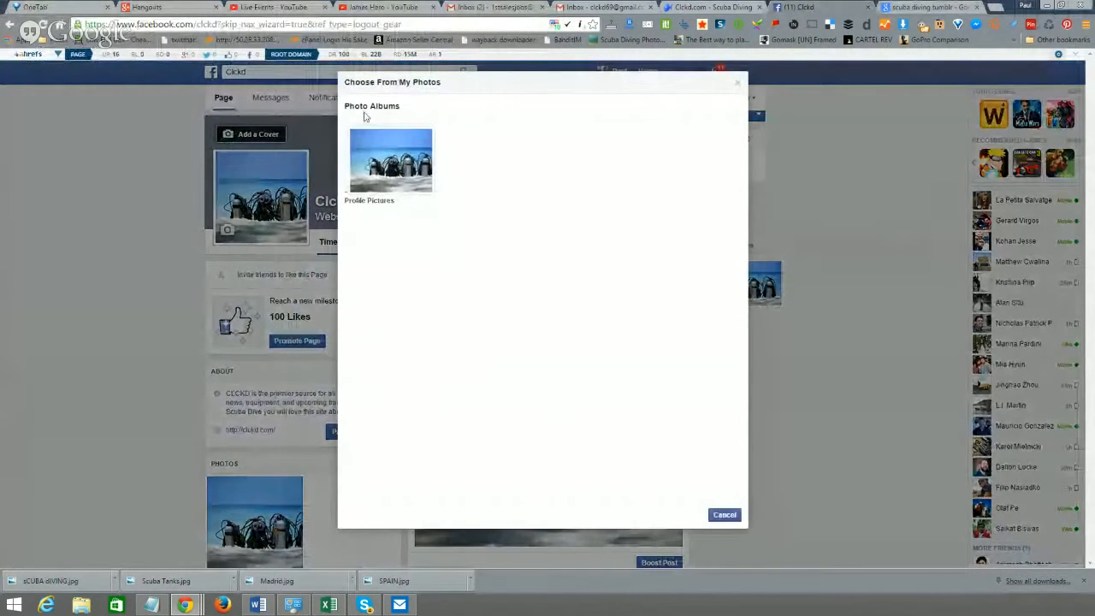
pyautogui.click(726, 516)
pyautogui.click(257, 134)
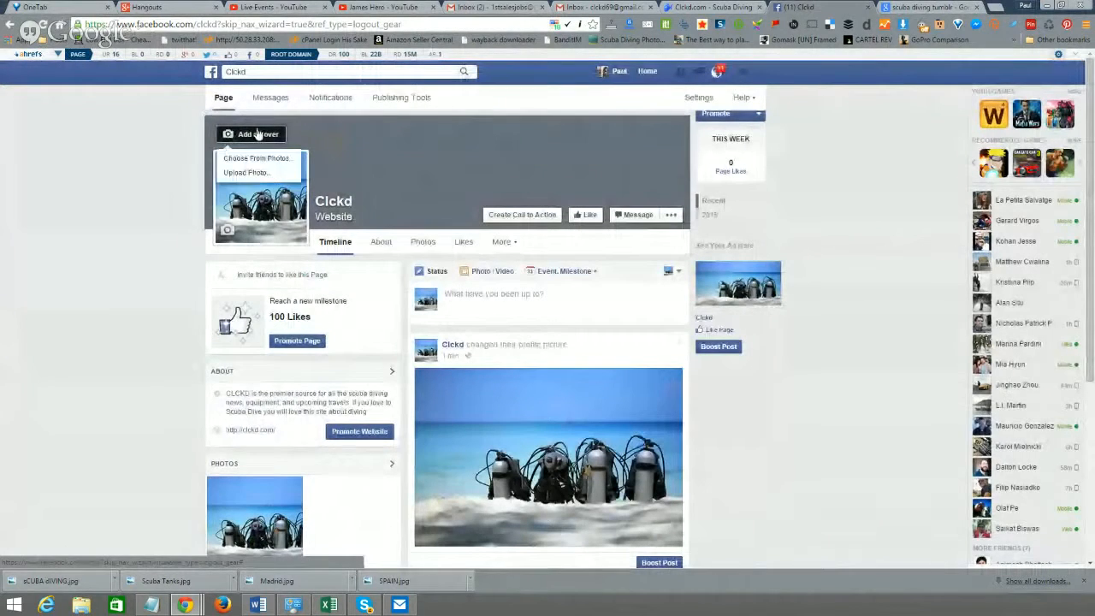
pyautogui.click(253, 171)
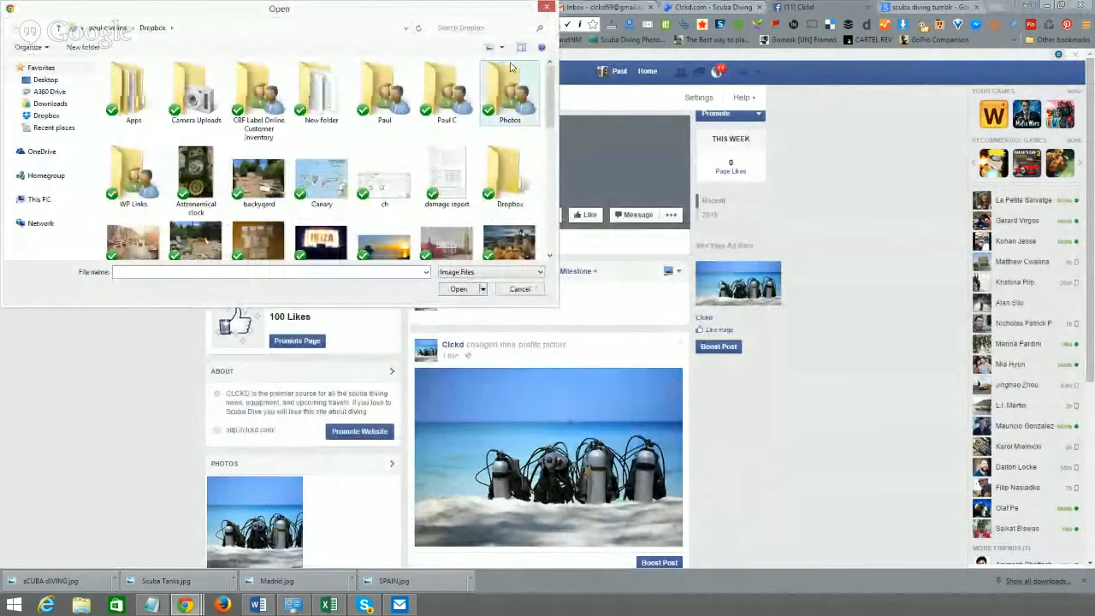
# - Pick sCUBA dIVING from the Dropbox folder as the cover and save the changes
pyautogui.click(466, 27)
pyautogui.write('sc')
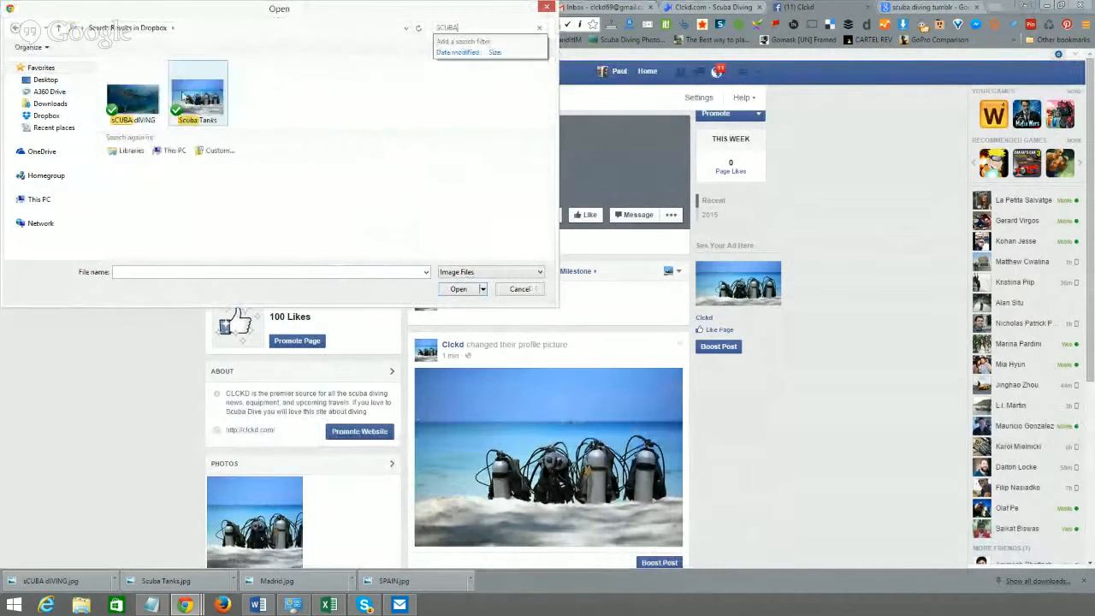
pyautogui.click(142, 101)
pyautogui.click(466, 291)
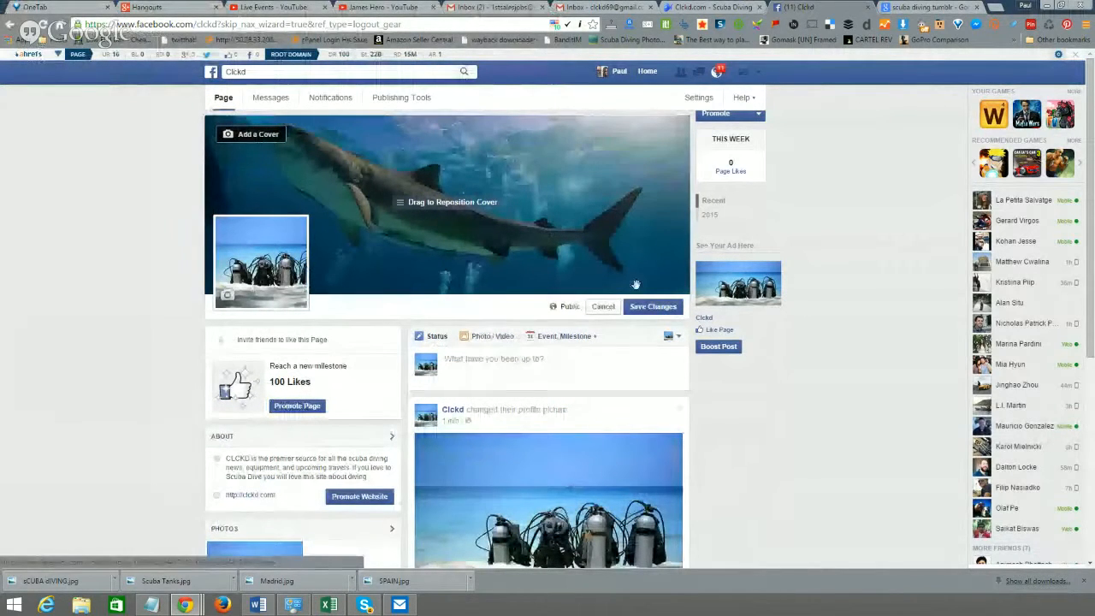
pyautogui.click(654, 306)
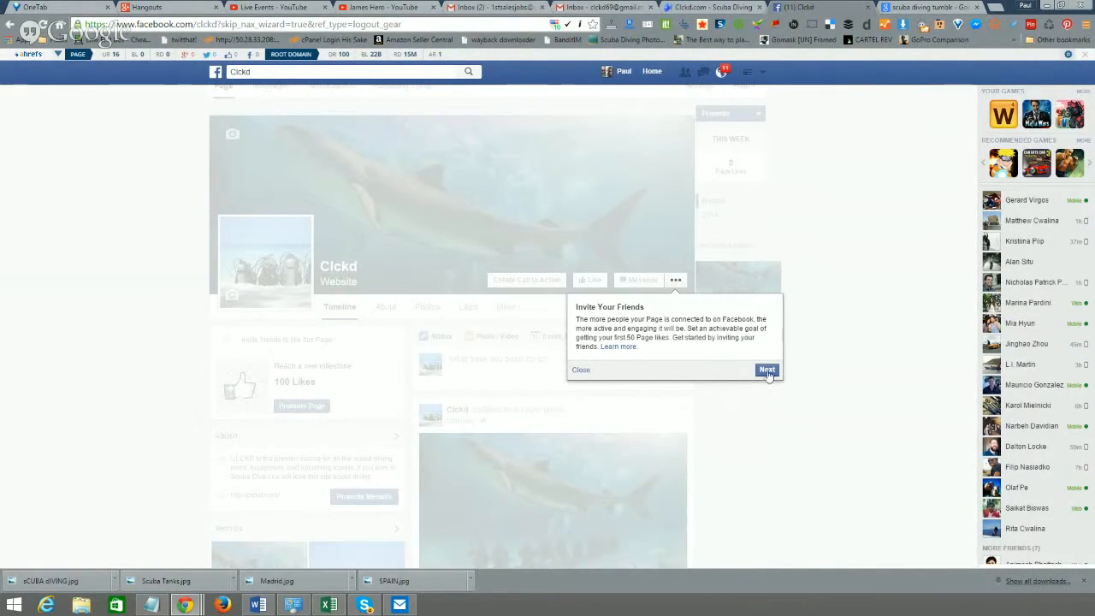
# - Close the Invite Your Friends popup, like Clckd, and go back to the Google Images tab
pyautogui.click(580, 370)
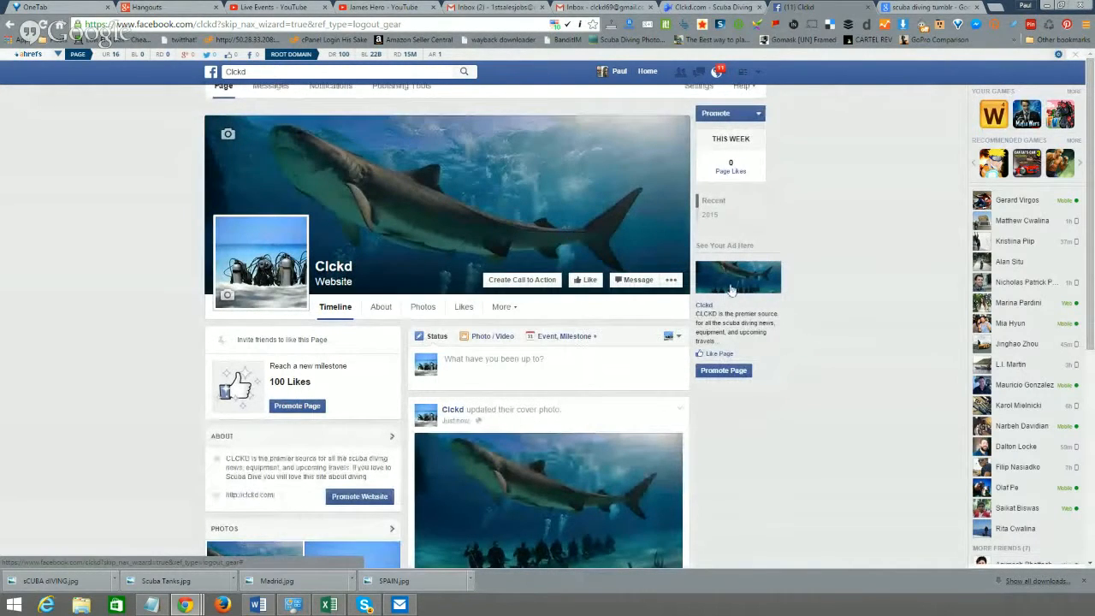
pyautogui.click(587, 280)
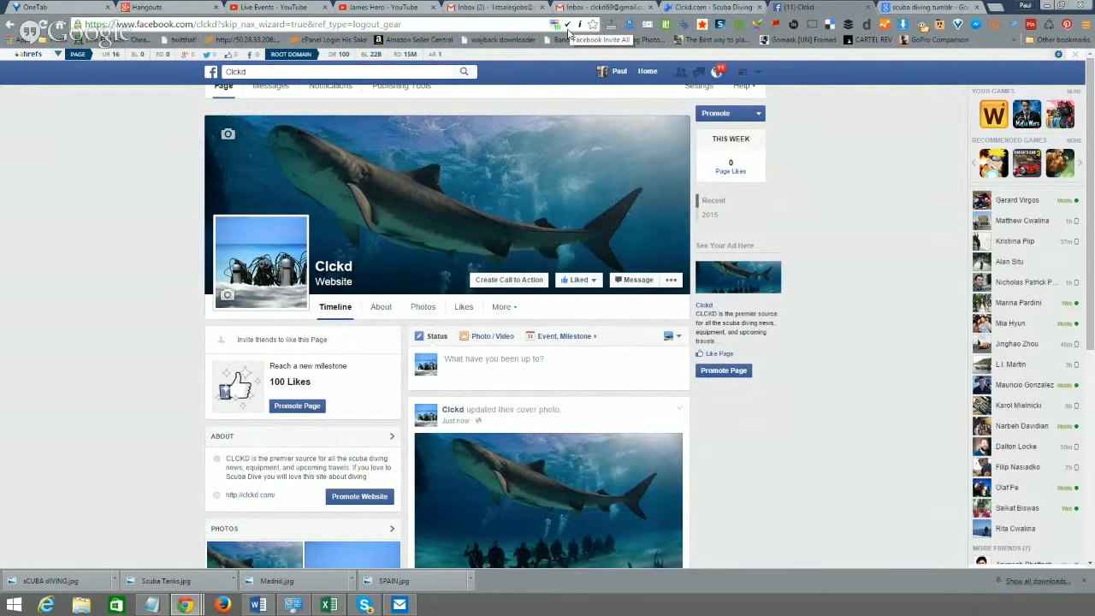
pyautogui.click(927, 7)
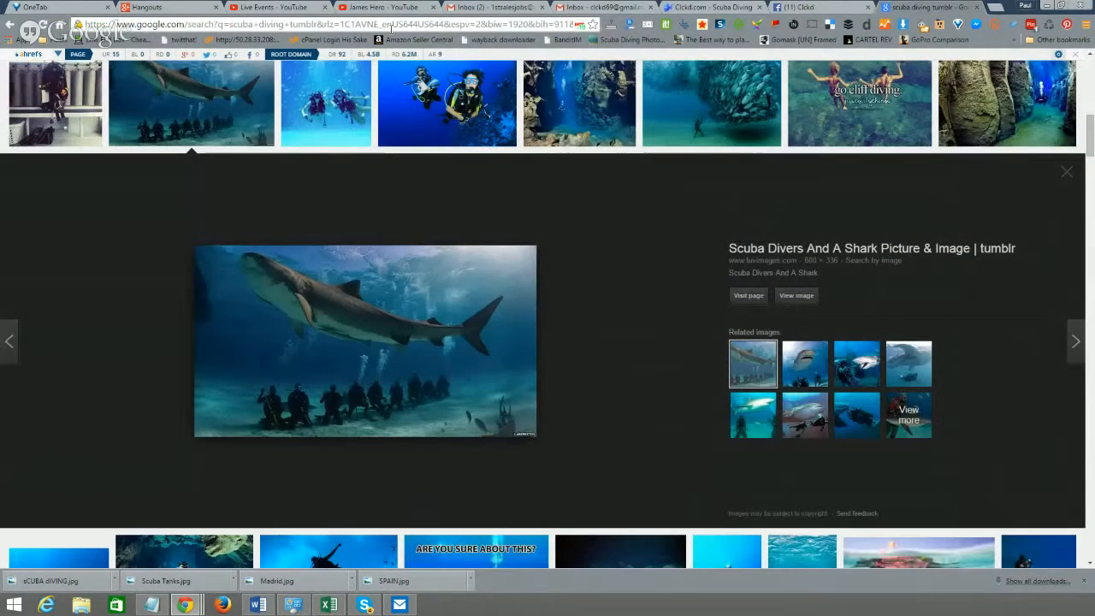
pyautogui.click(328, 23)
# - Search Google for 'google chrome store' and open the Chrome Web Store
pyautogui.write('google chrome s')
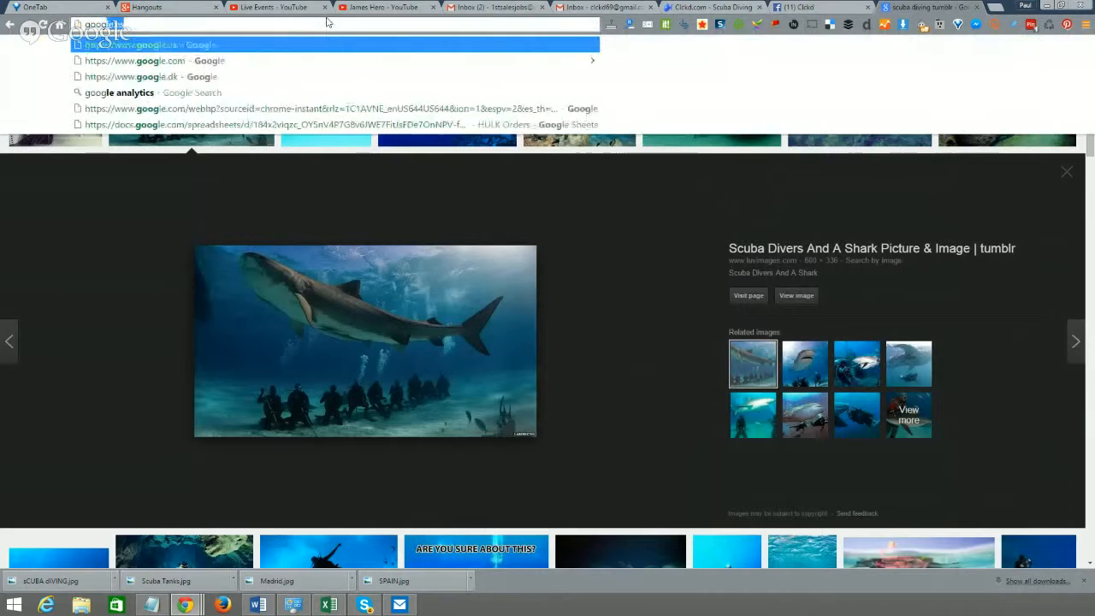
pyautogui.write('tore')
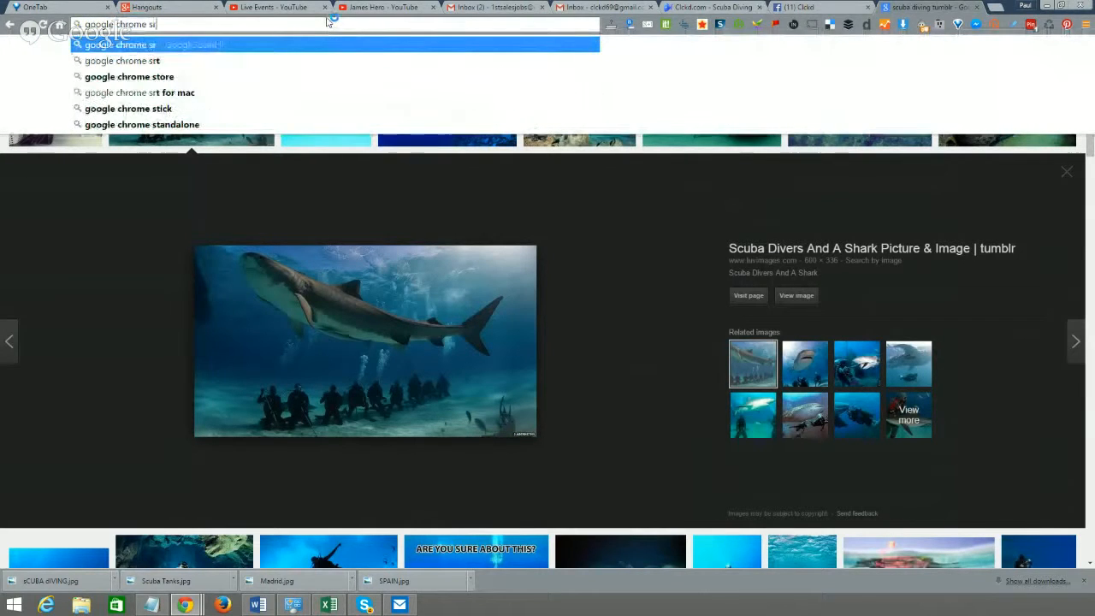
pyautogui.press('Return')
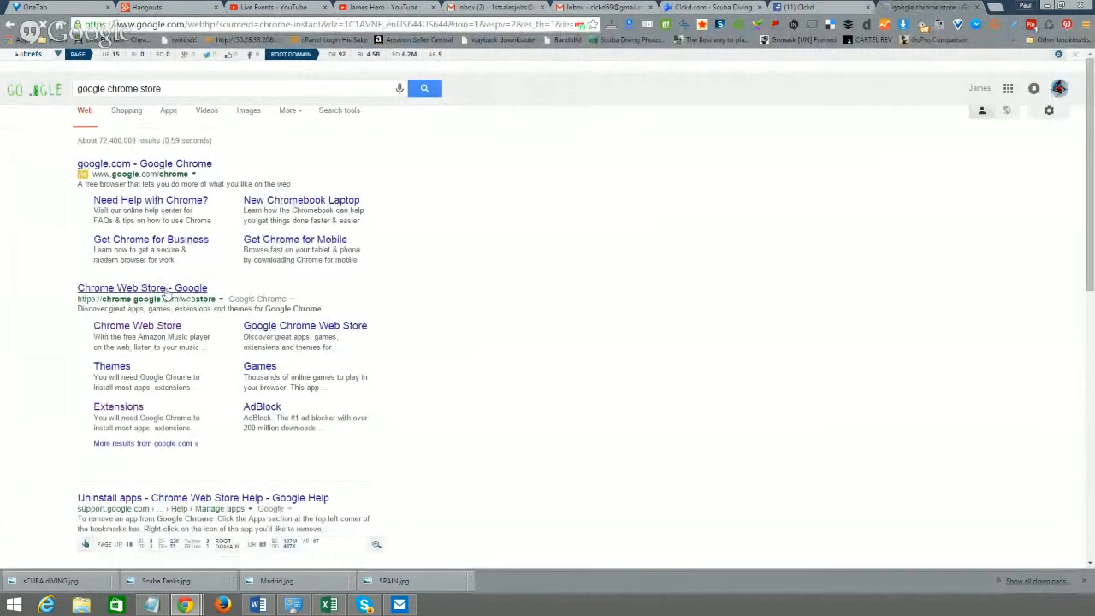
pyautogui.click(166, 290)
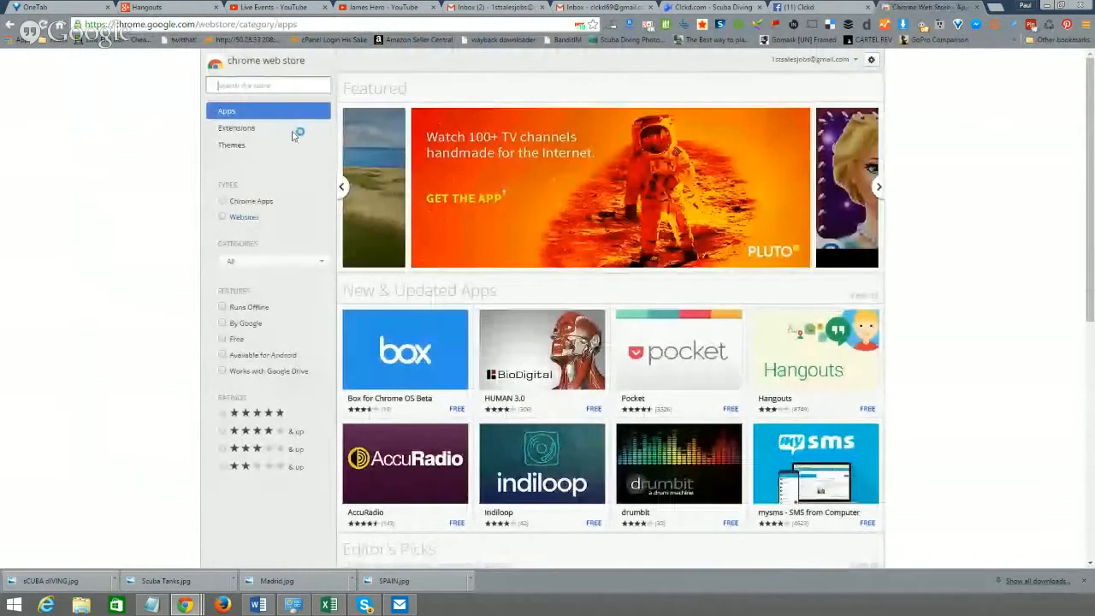
# - Search the store for 'invite all', correcting the misspelled query, and browse the results
pyautogui.click(263, 86)
pyautogui.write('im')
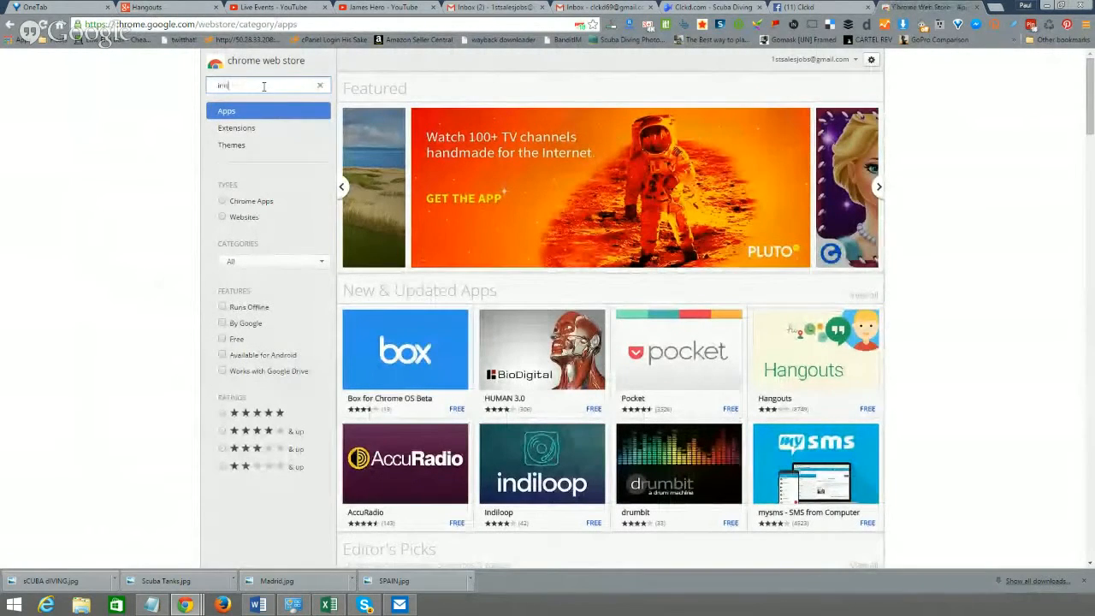
pyautogui.write('ite all')
pyautogui.press('Return')
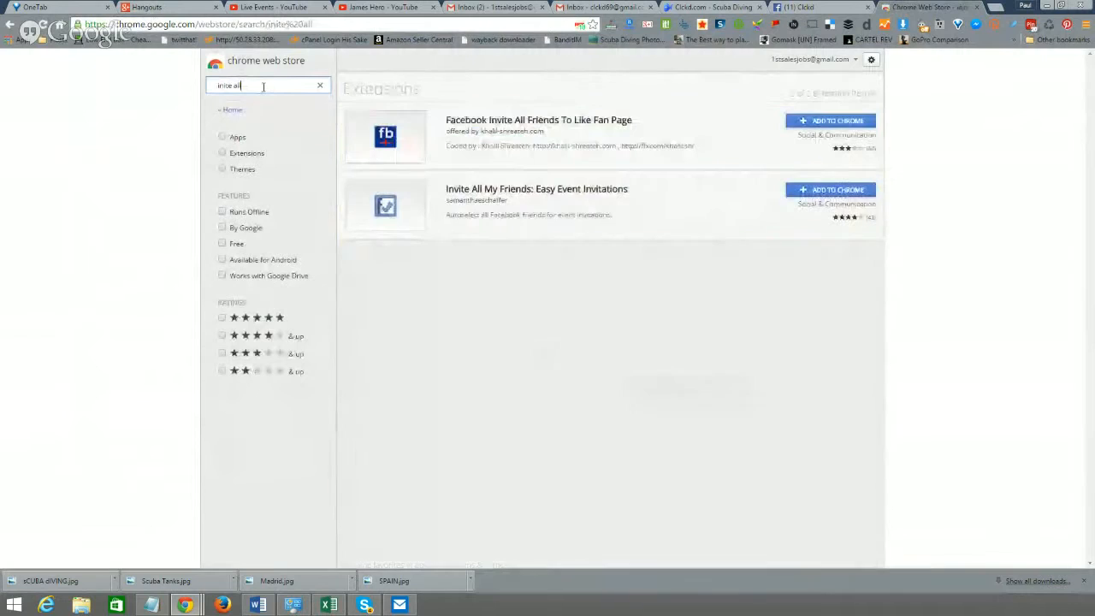
pyautogui.tripleClick(264, 86)
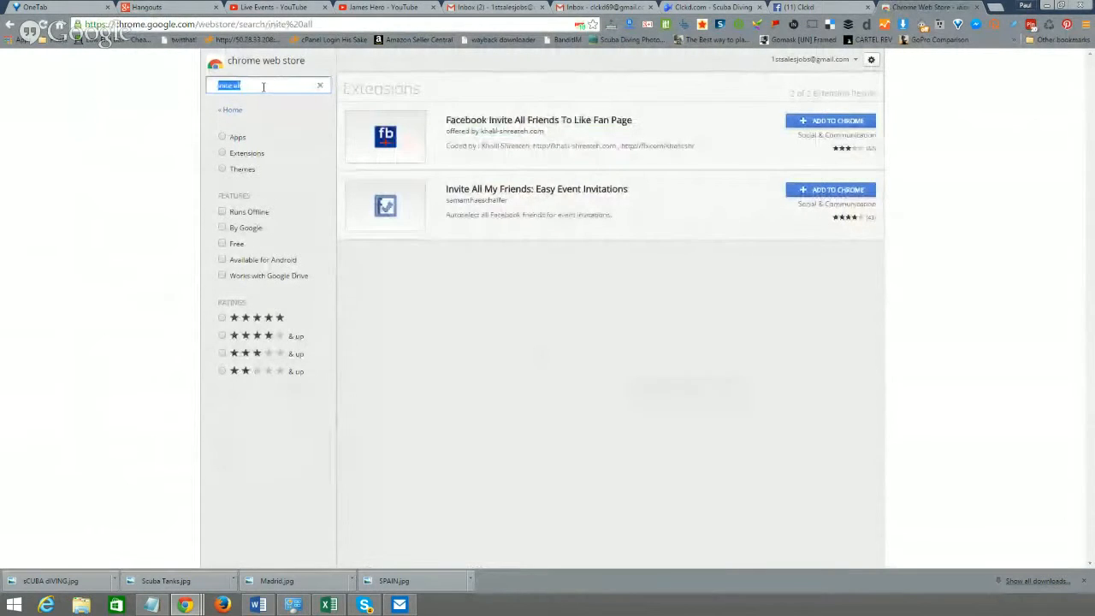
pyautogui.write('invite all')
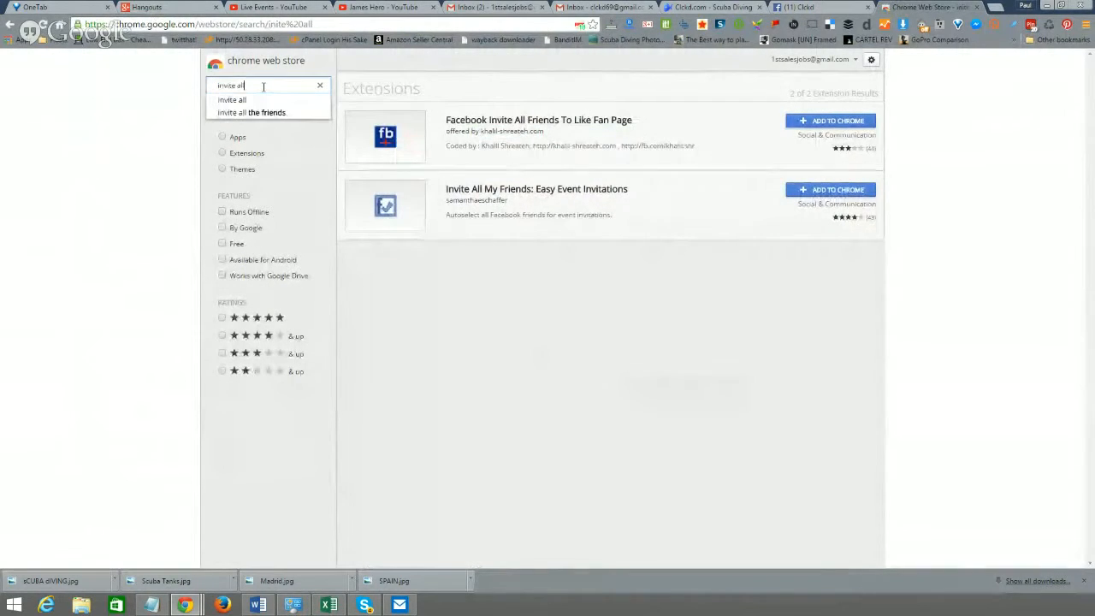
pyautogui.press('Return')
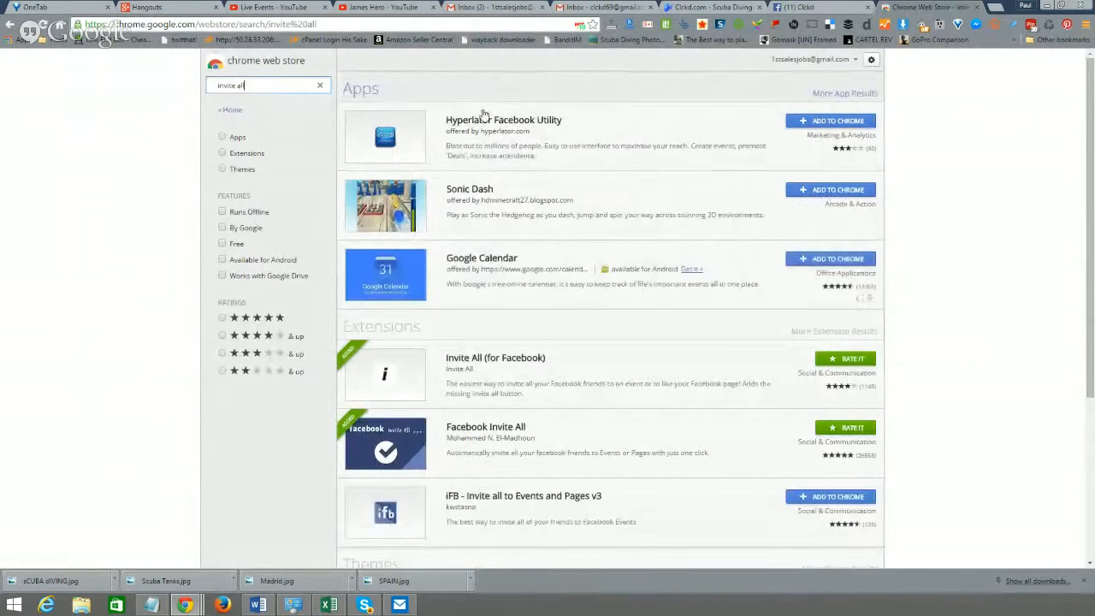
pyautogui.scroll(-3, 552, 270)
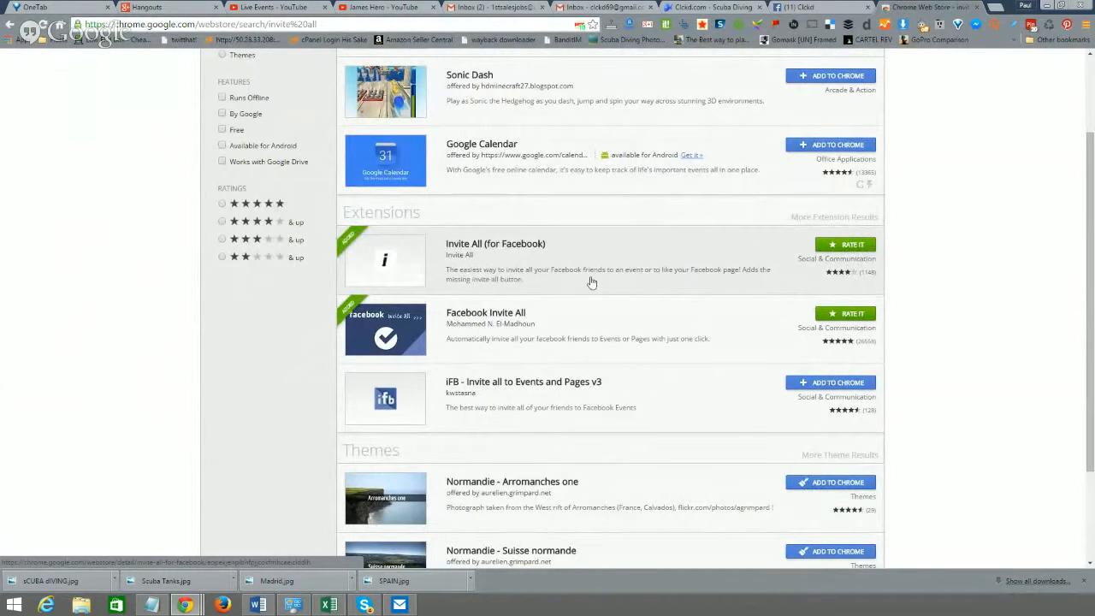
pyautogui.click(825, 7)
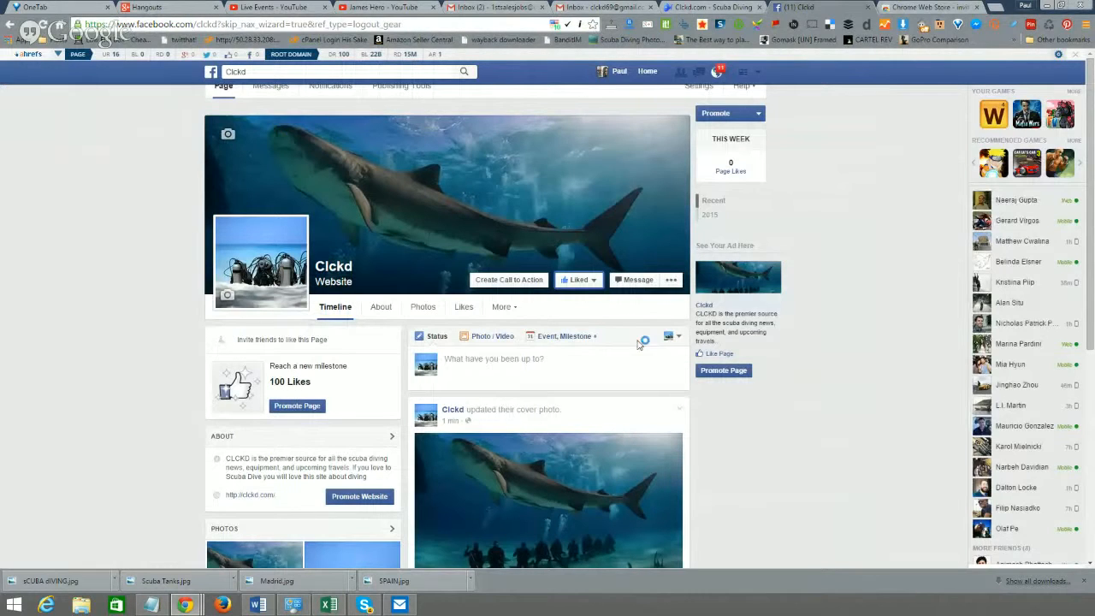
pyautogui.scroll(-3, 601, 372)
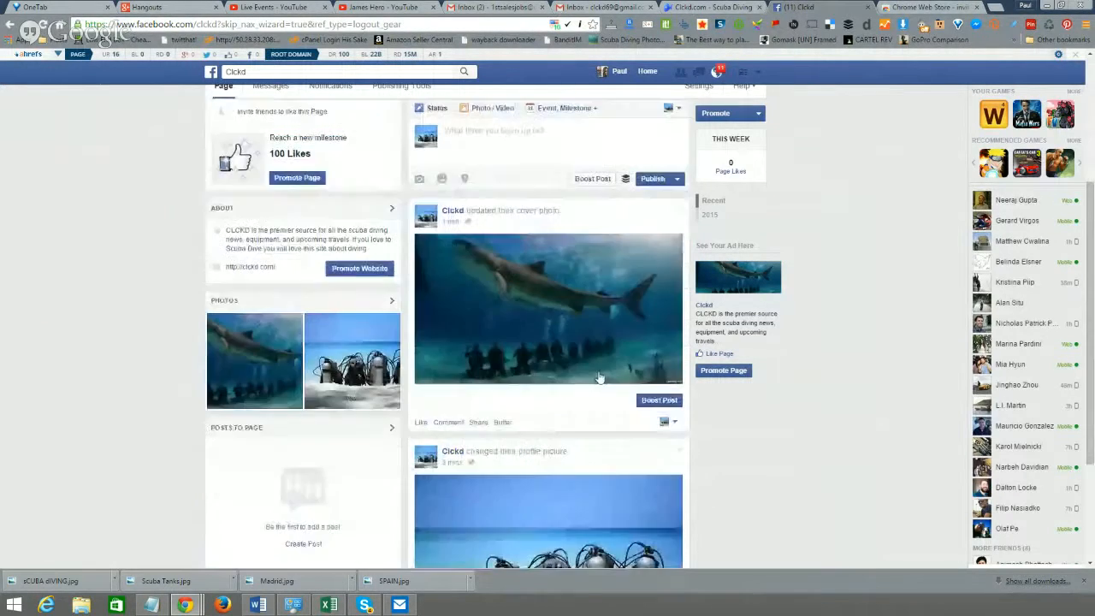
pyautogui.scroll(3, 590, 376)
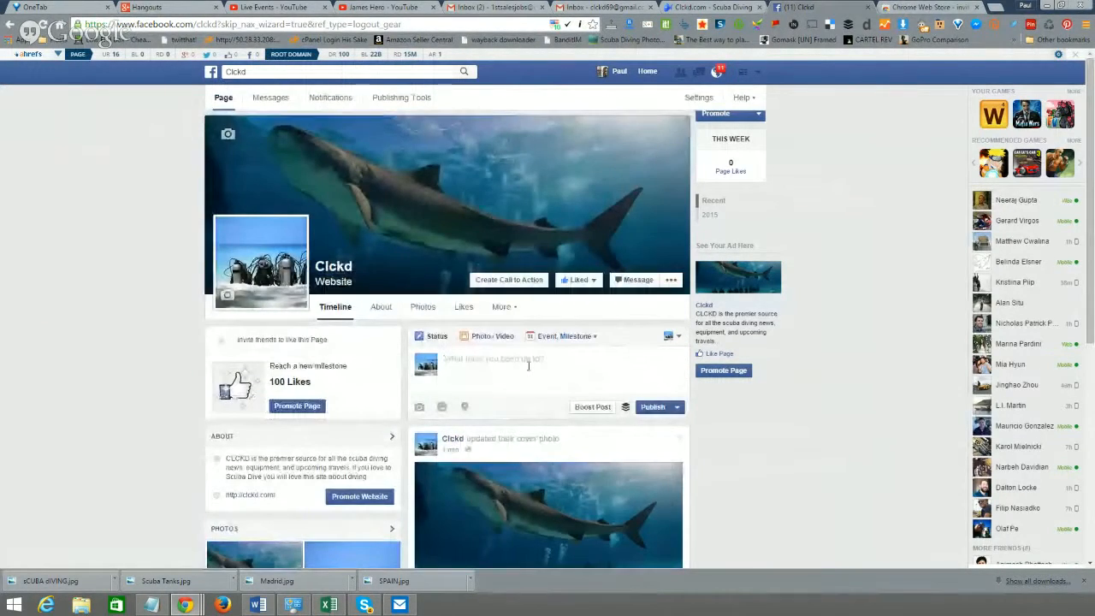
pyautogui.click(527, 366)
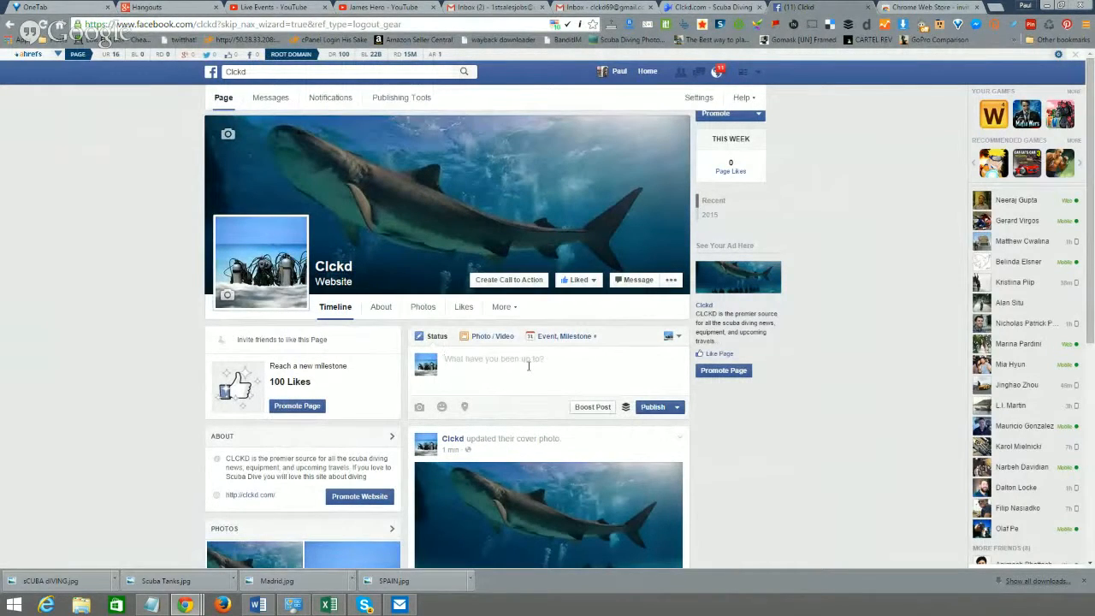
pyautogui.write('Hey Guys starting out my new scuba diving inf')
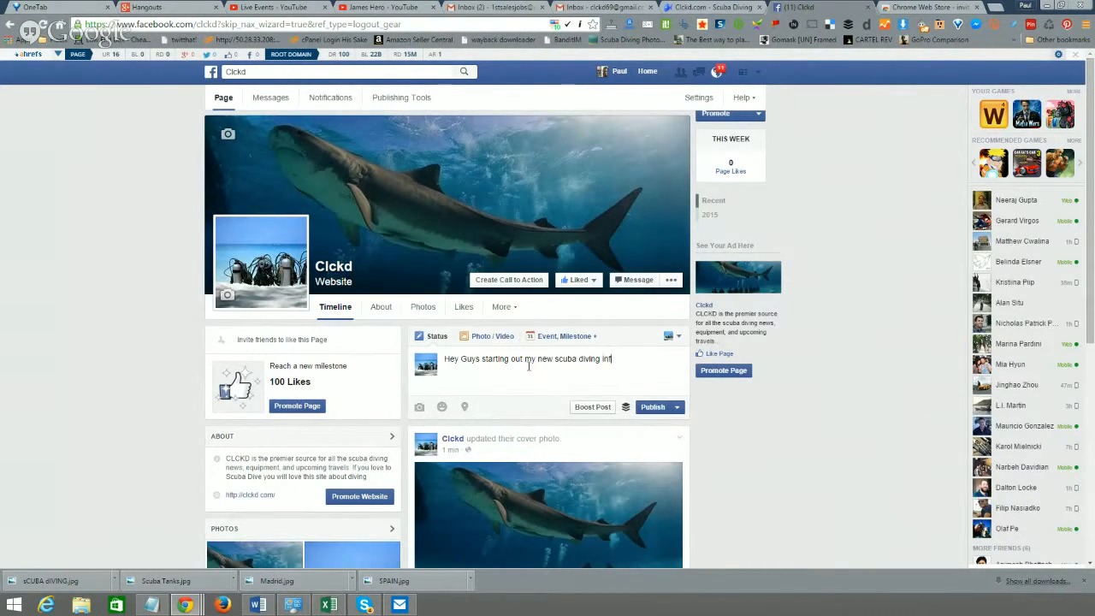
pyautogui.write('o site')
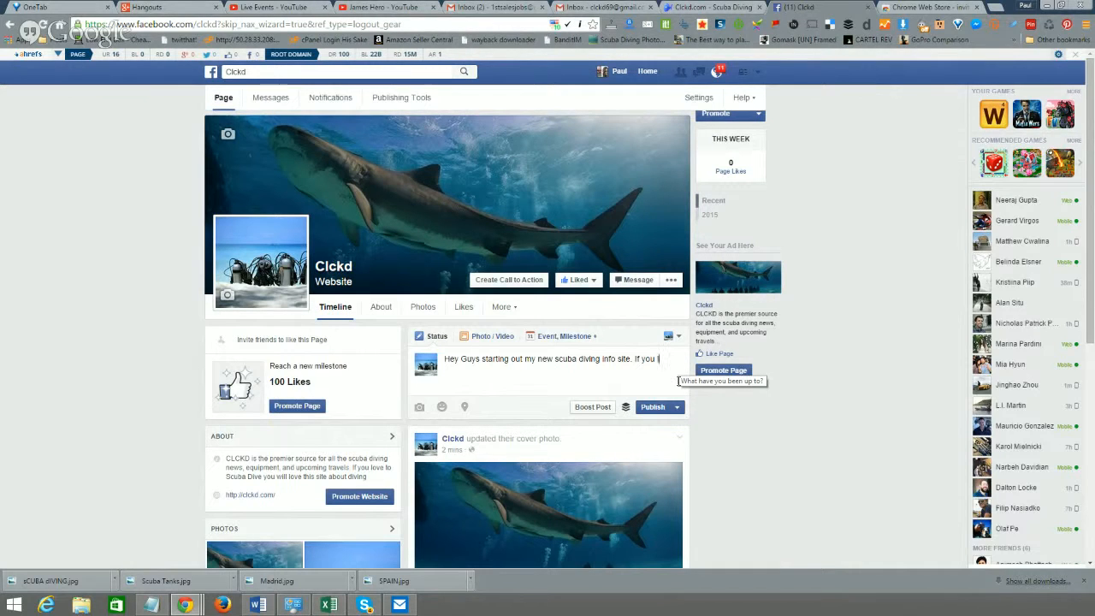
pyautogui.write('u')
pyautogui.write('ba dive you might we')
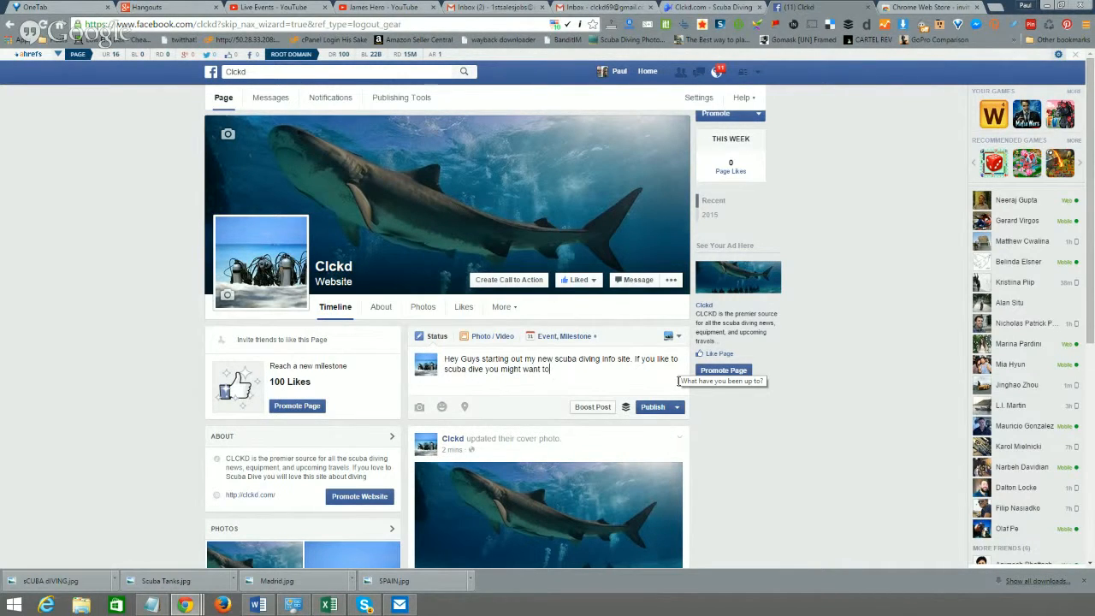
pyautogui.write('nt to check out http:')
pyautogui.write('//clckd.com')
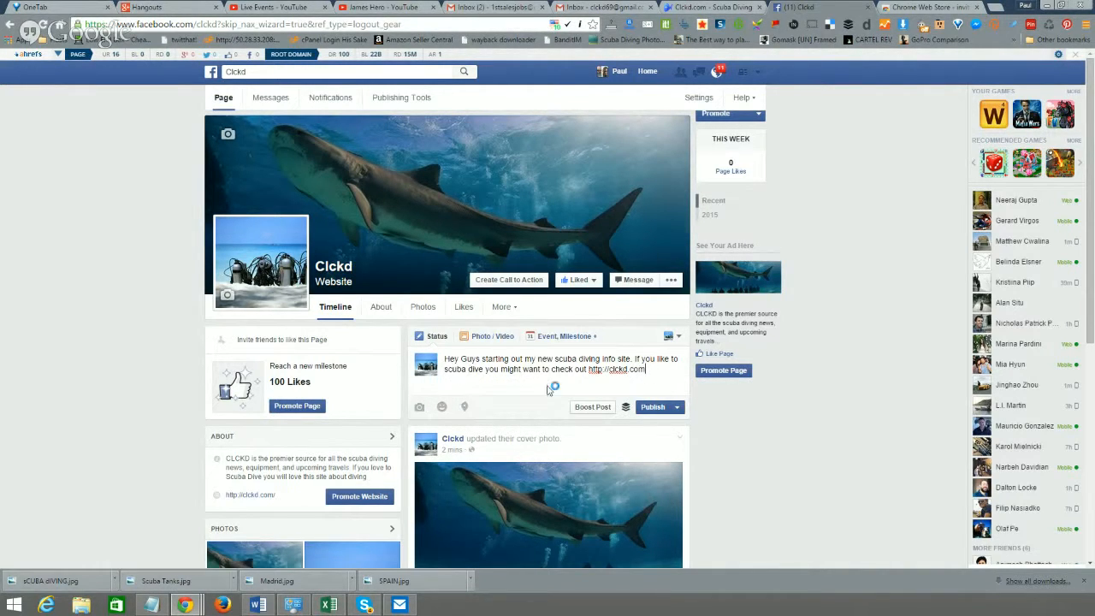
# - Close the photo file chooser and the chat window, then switch to the Chrome Web Store tab
pyautogui.click(420, 409)
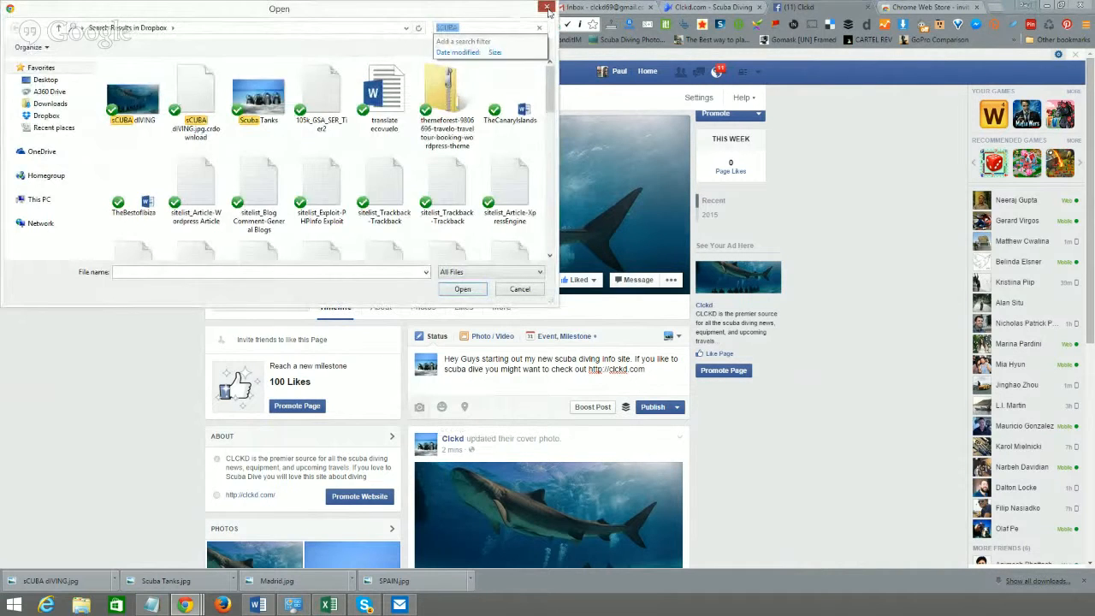
pyautogui.click(545, 7)
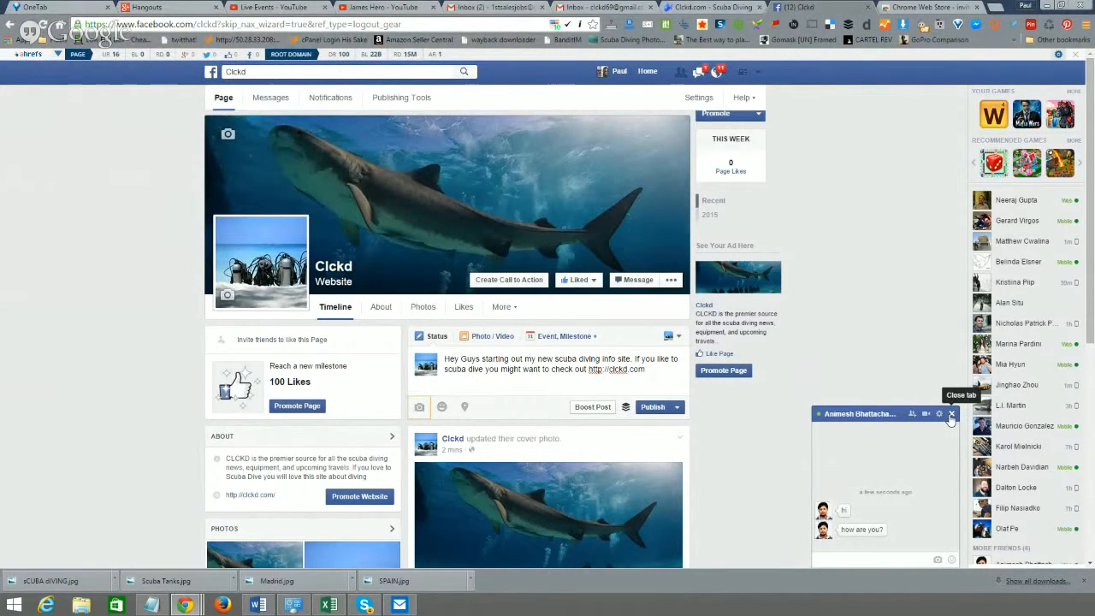
pyautogui.click(950, 414)
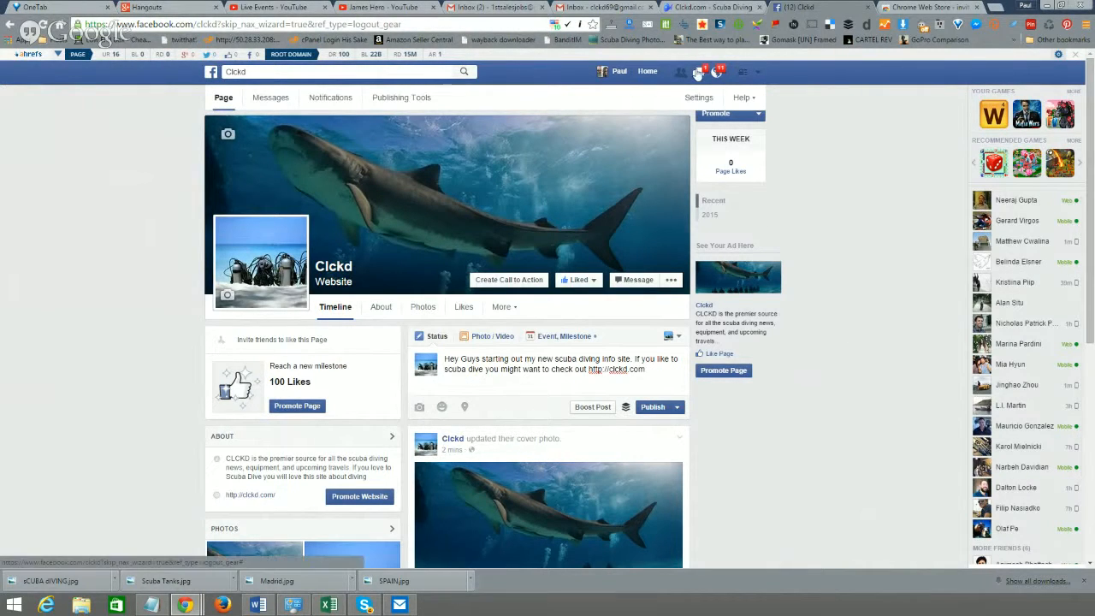
pyautogui.click(922, 11)
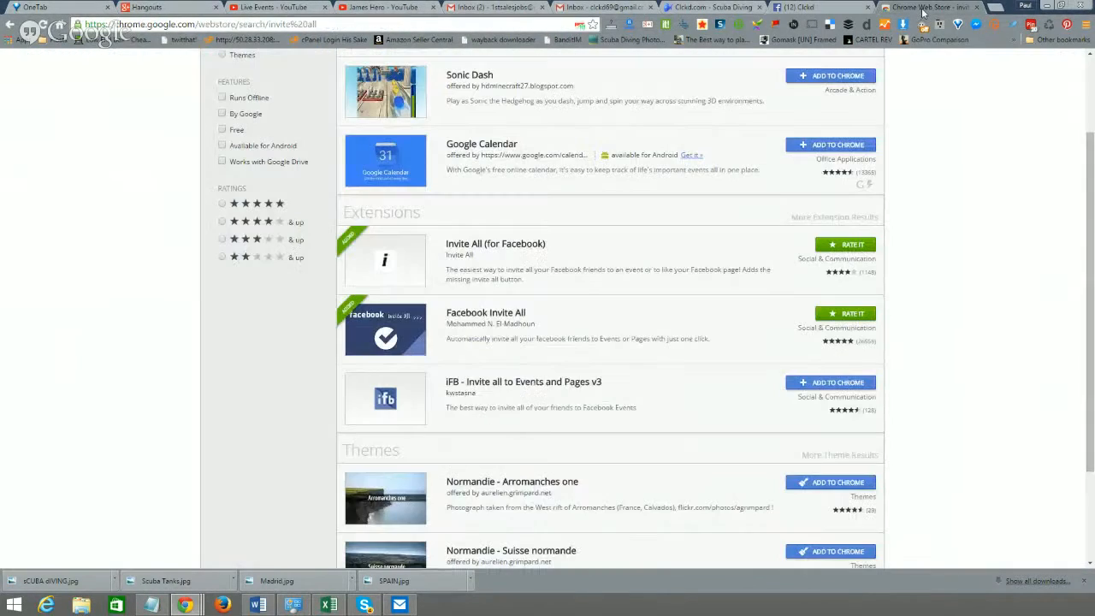
# - Search Google Images for 'scuba tumblr' and preview the diver-among-fish photo
pyautogui.click(549, 26)
pyautogui.write('scuba tumbl')
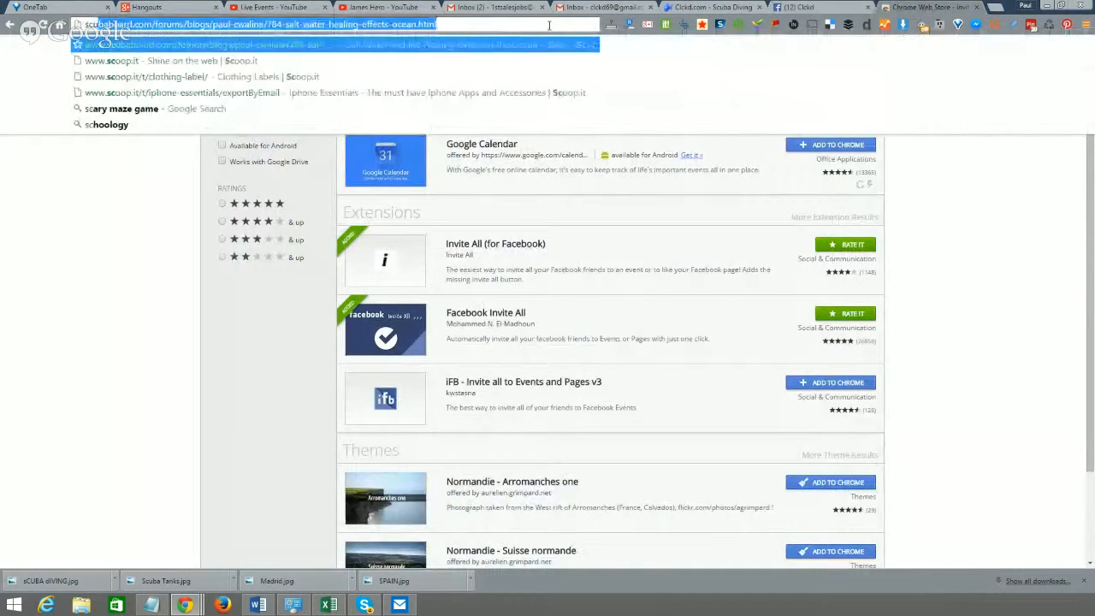
pyautogui.write('r')
pyautogui.press('Return')
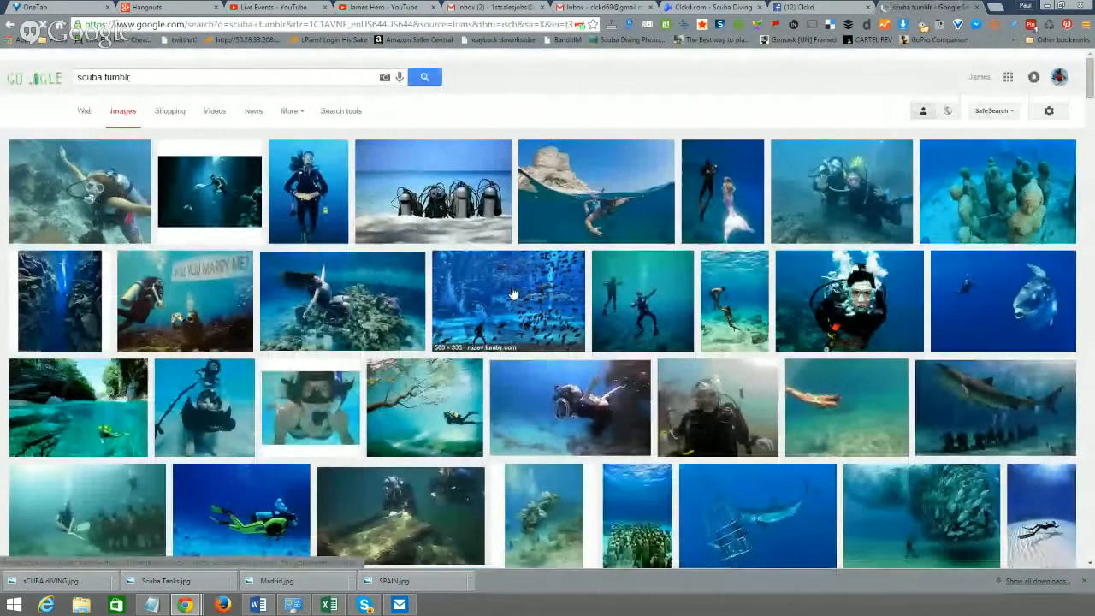
pyautogui.click(513, 292)
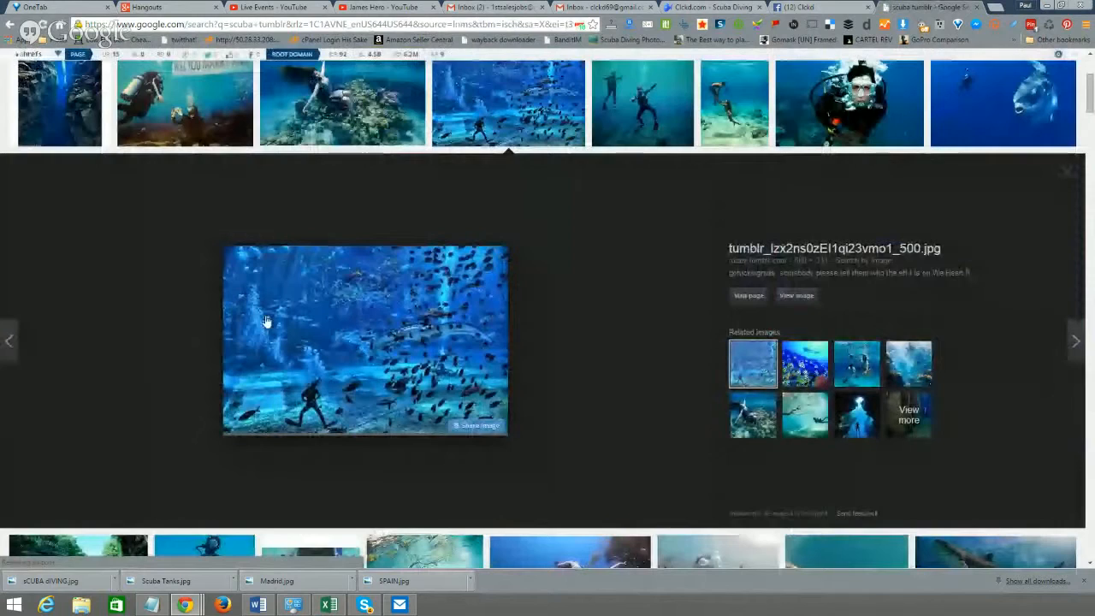
# - Save the photo as SCUBA FISH.jpg and return to the Clckd Facebook tab
pyautogui.rightClick(396, 330)
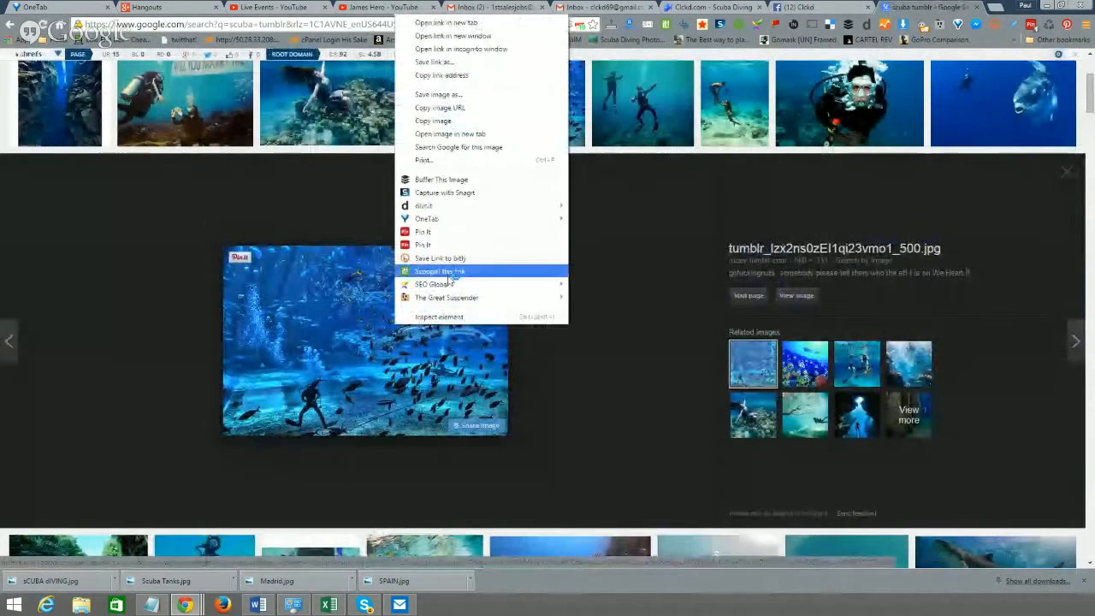
pyautogui.click(488, 95)
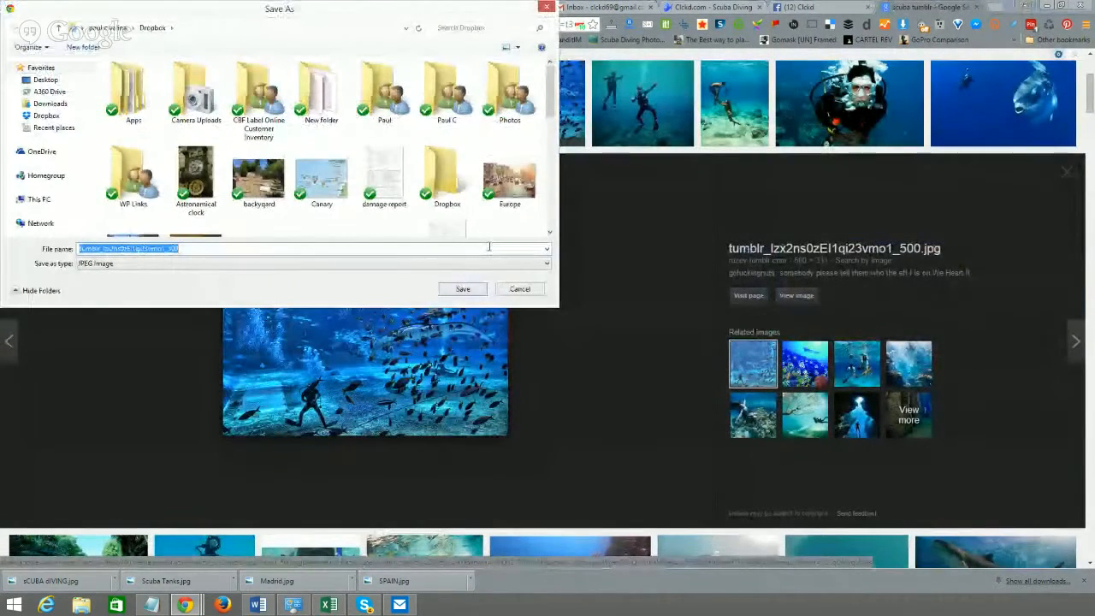
pyautogui.write('SCU')
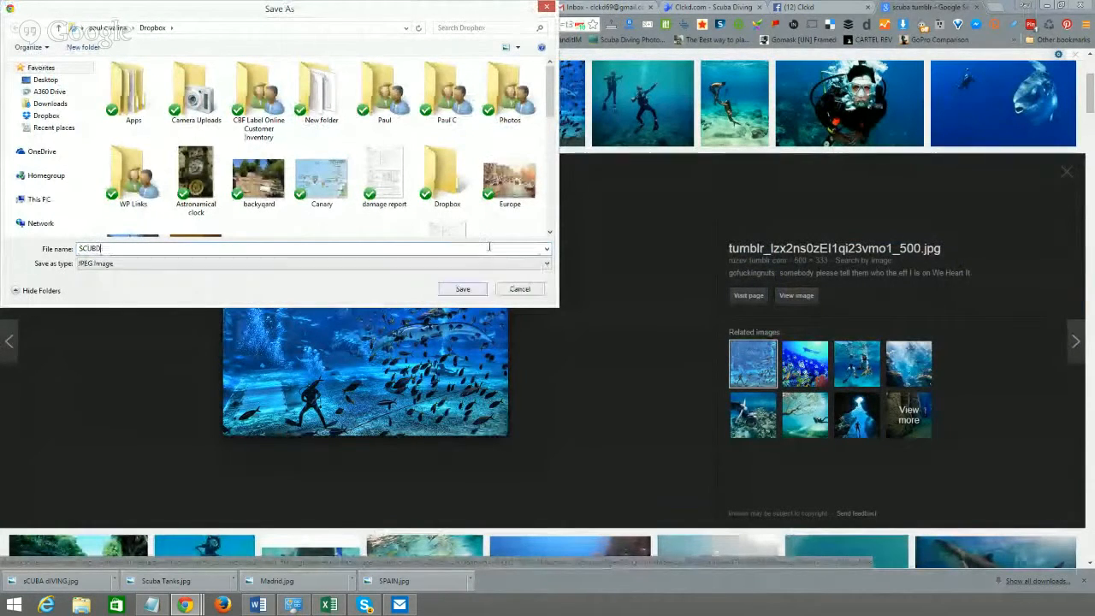
pyautogui.write('BD')
pyautogui.press('BackSpace')
pyautogui.write('A')
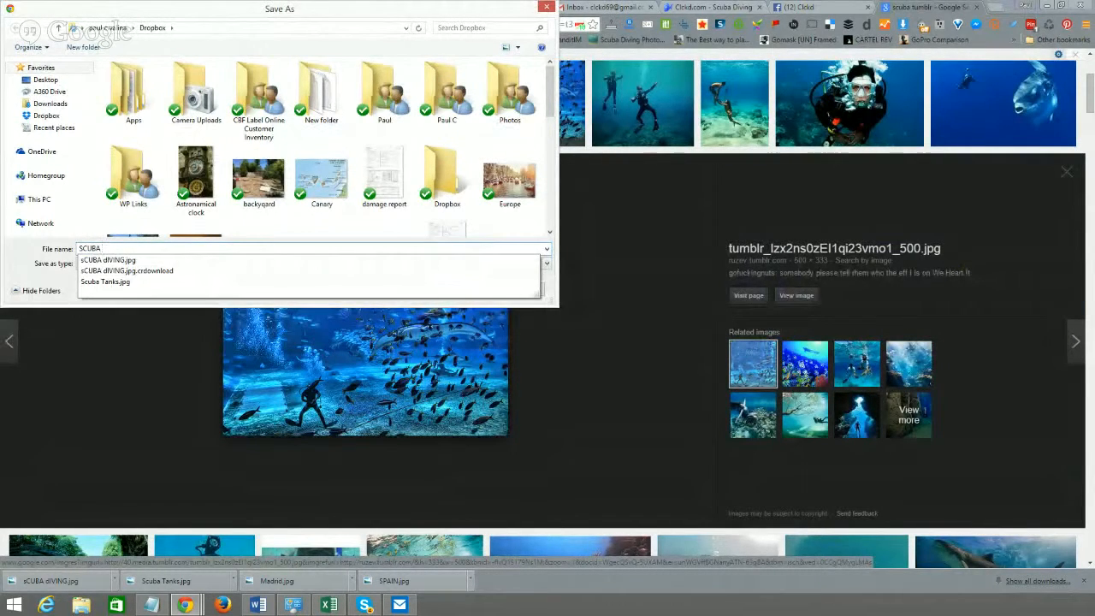
pyautogui.write(' FISH')
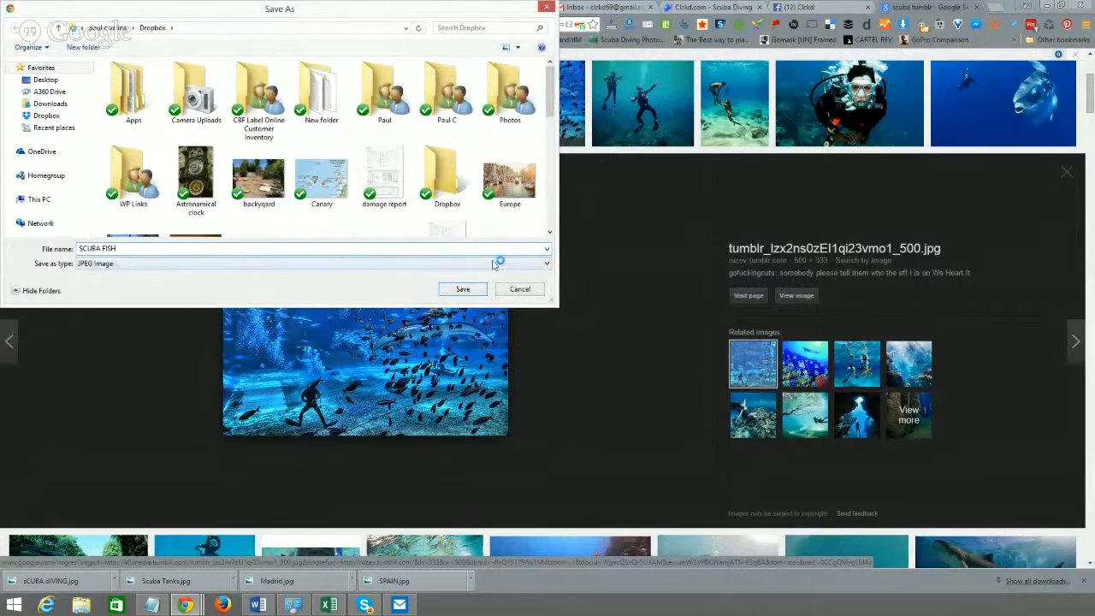
pyautogui.click(463, 289)
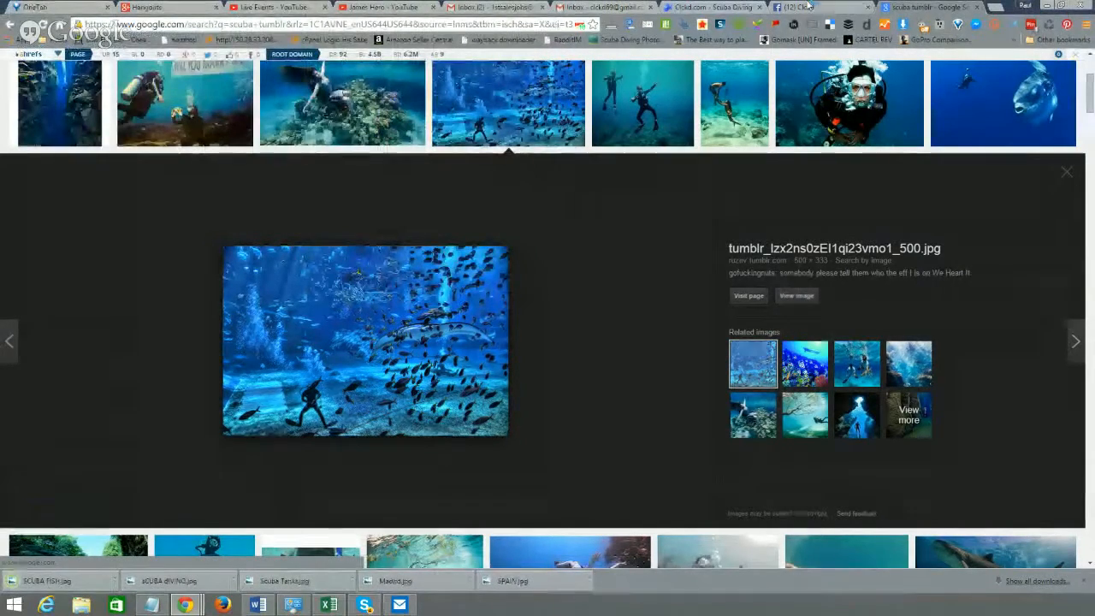
pyautogui.click(808, 5)
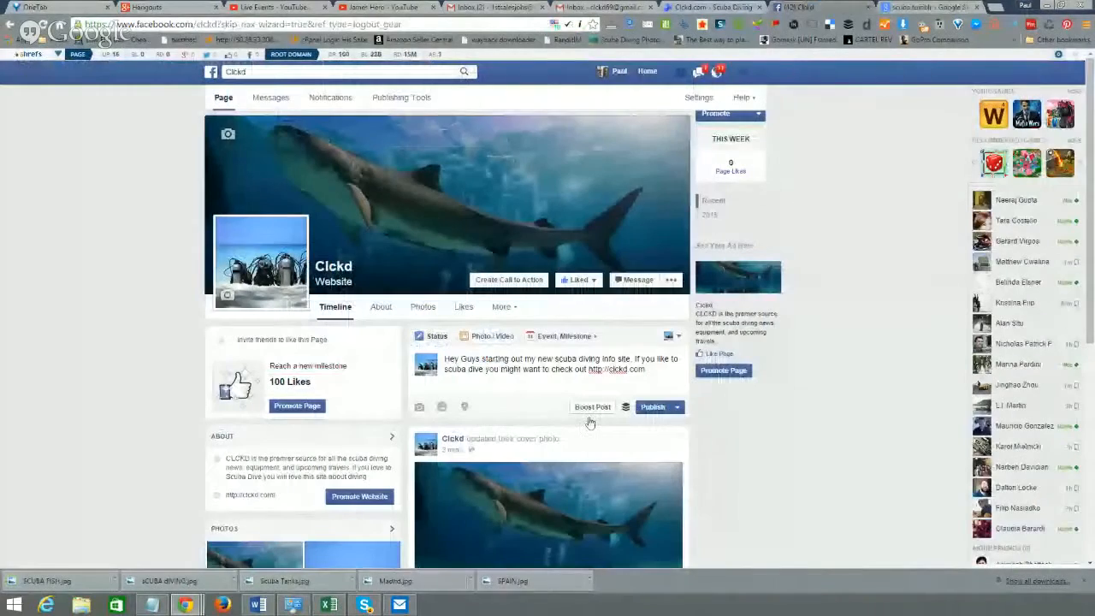
# - Attach the SCUBA FISH image to the Clckd post
pyautogui.click(419, 407)
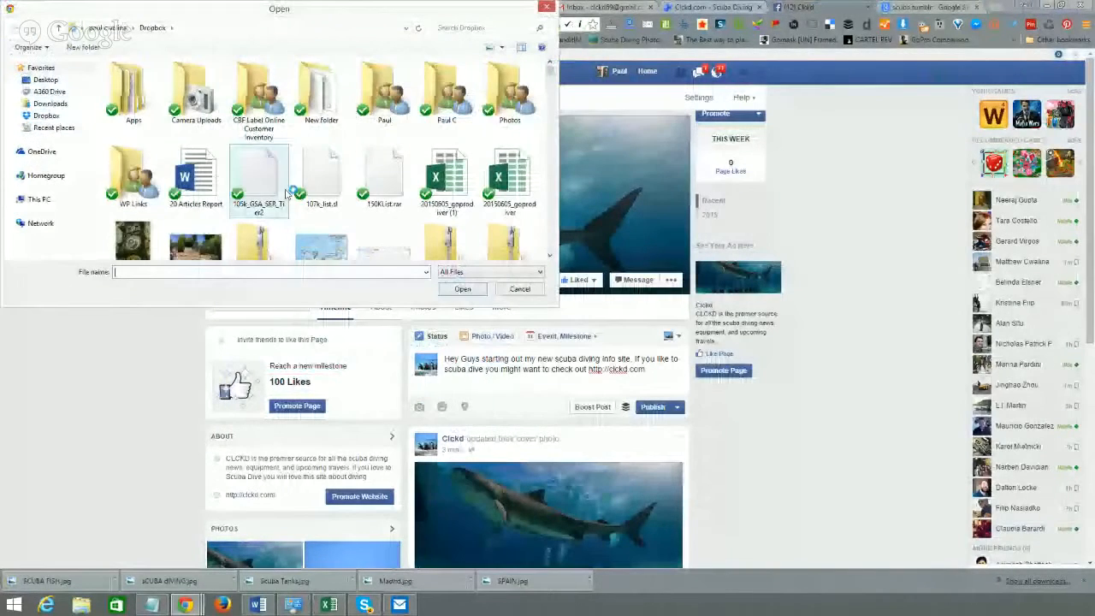
pyautogui.click(479, 28)
pyautogui.write('scuba')
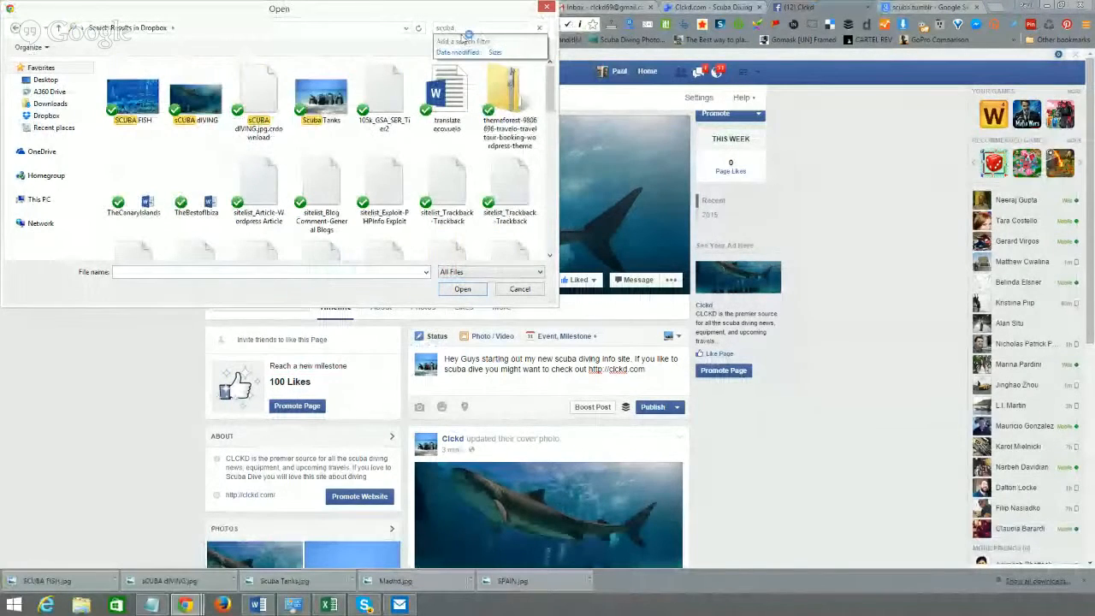
pyautogui.click(132, 98)
pyautogui.click(461, 289)
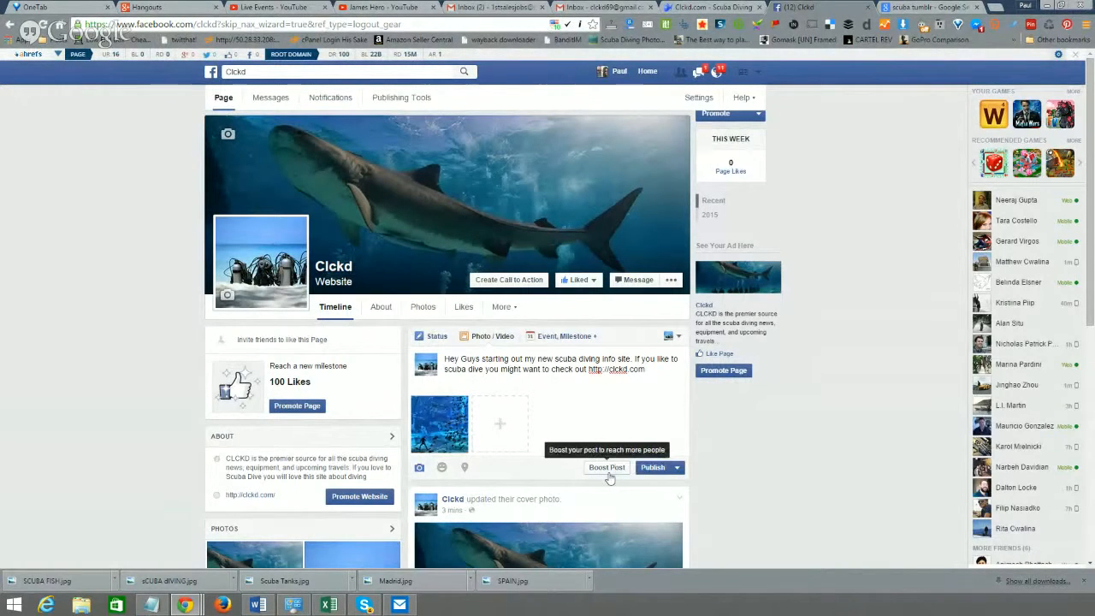
# - Tag the post's location as Minden, Nevada and publish it
pyautogui.click(466, 468)
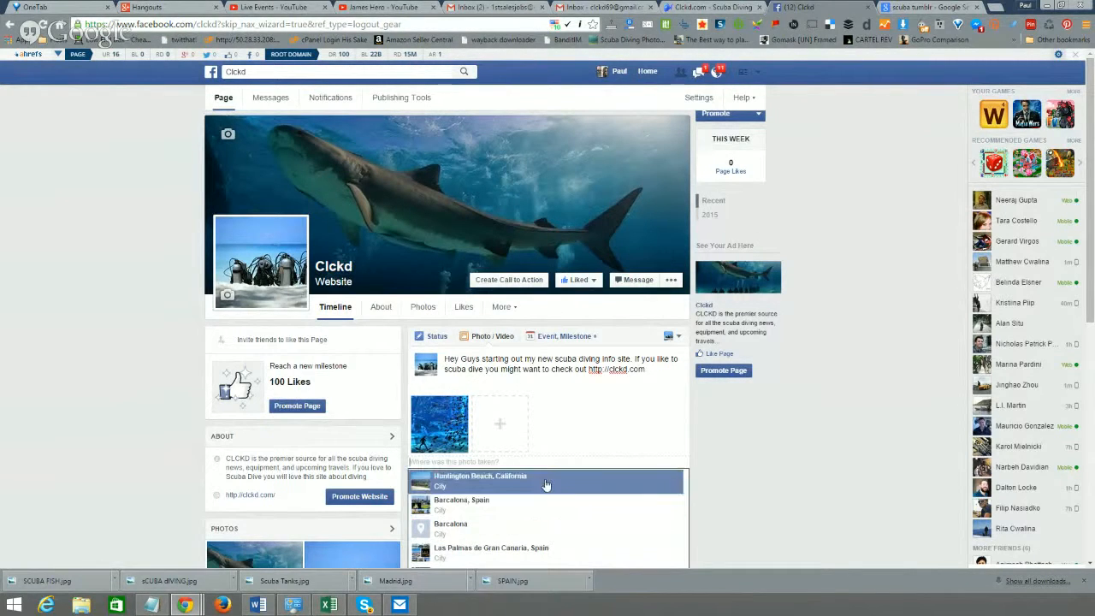
pyautogui.write('MINDEN')
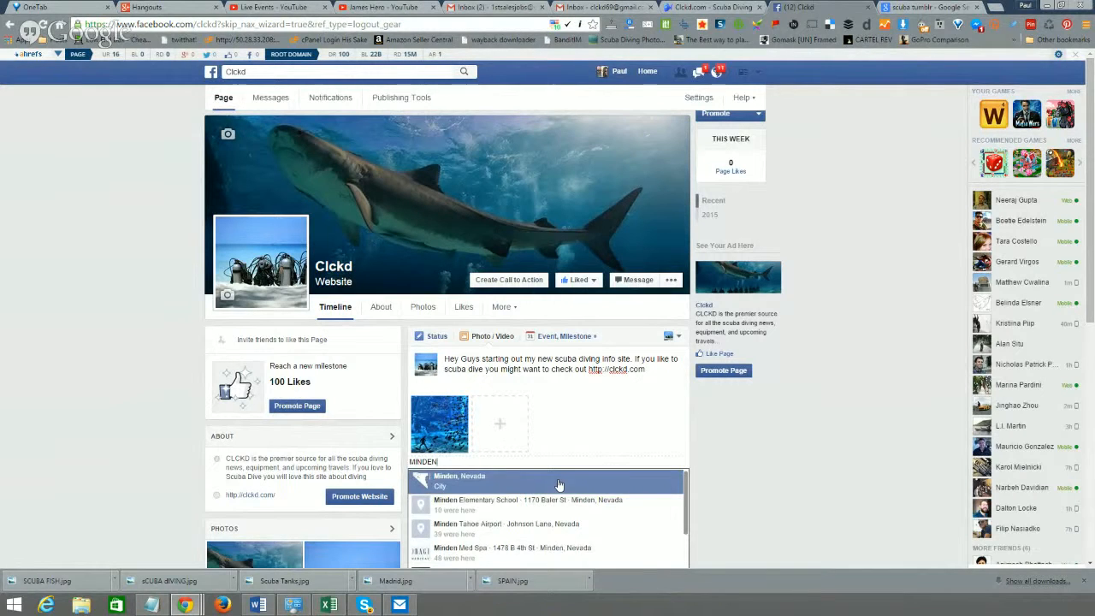
pyautogui.click(558, 481)
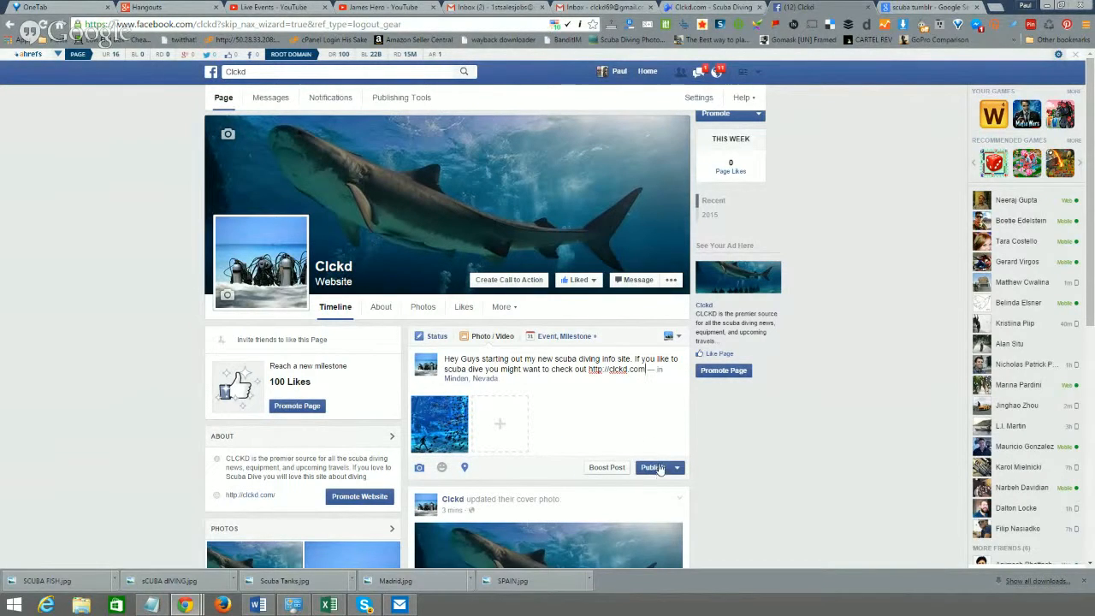
pyautogui.click(654, 472)
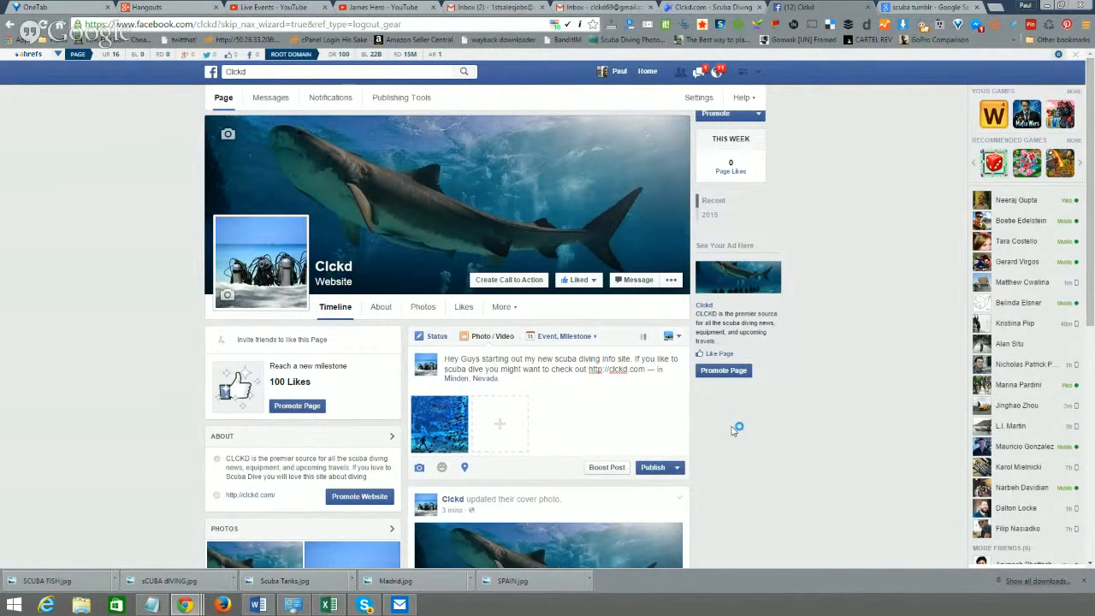
pyautogui.scroll(-2, 735, 425)
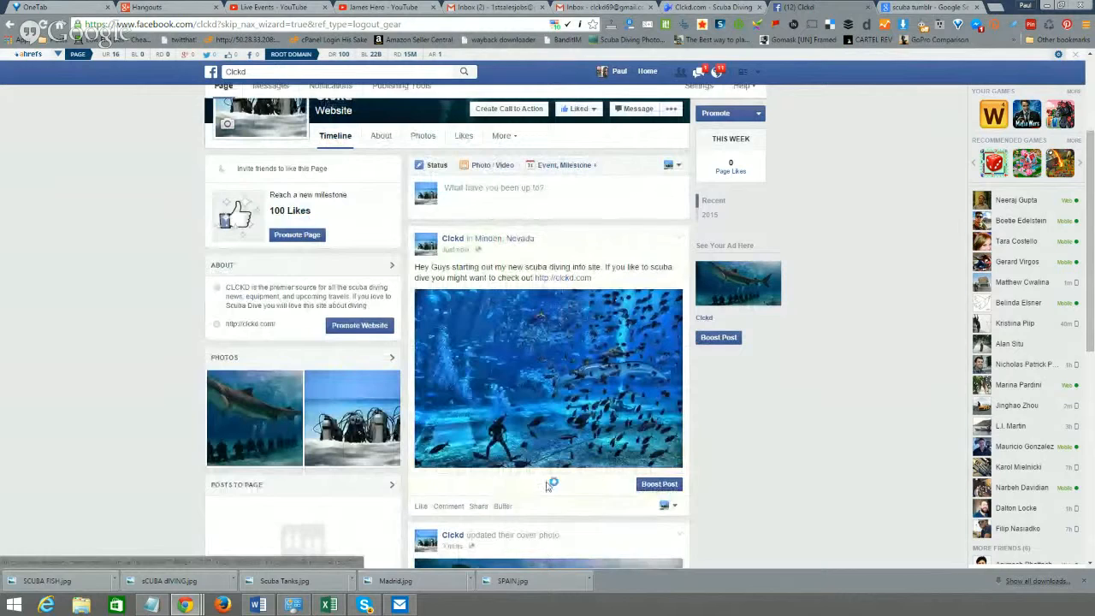
pyautogui.scroll(2, 700, 405)
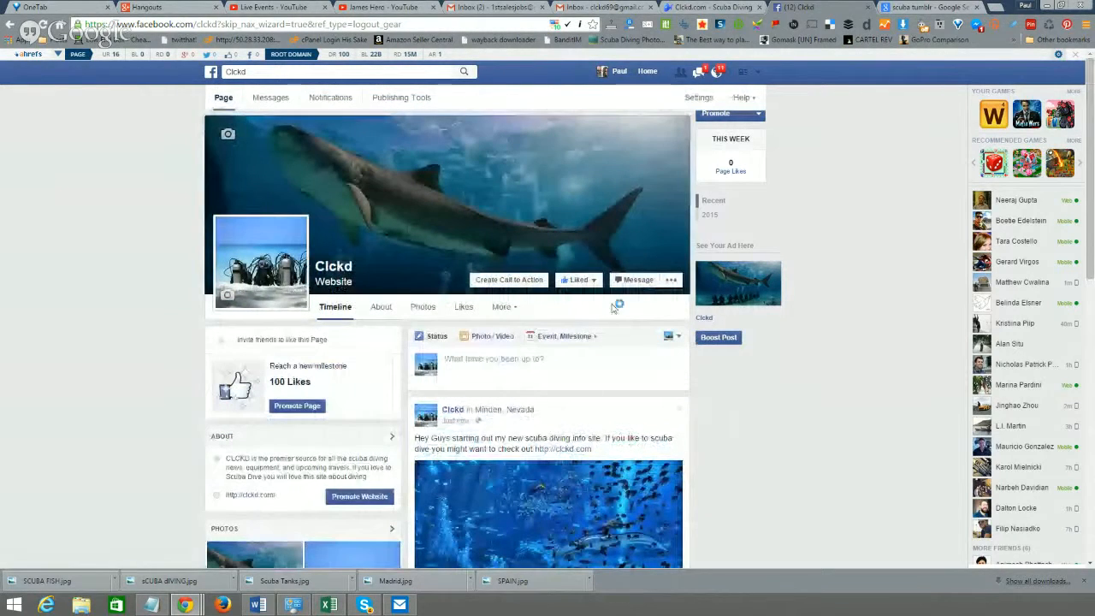
# - Open Invite Friends from the Clckd page's '...' menu and run the Facebook Invite All extension
pyautogui.click(672, 281)
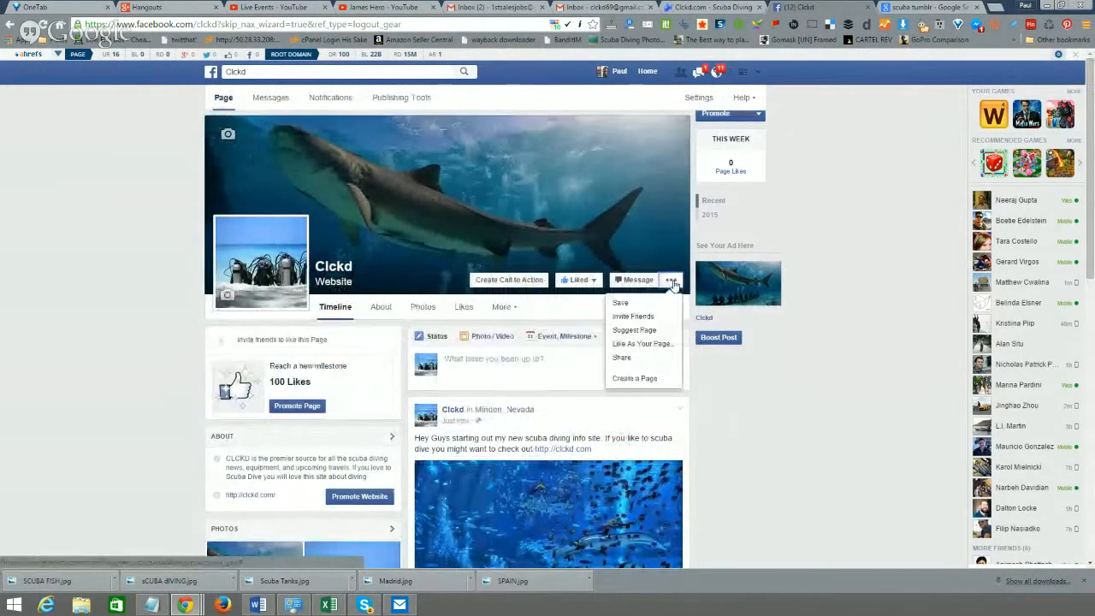
pyautogui.click(656, 316)
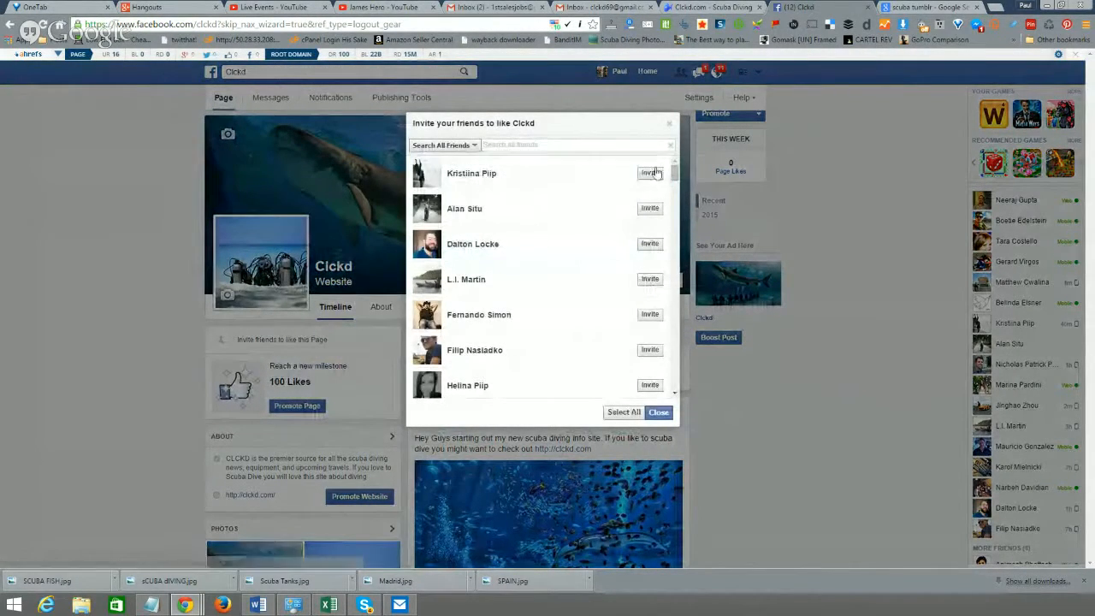
pyautogui.click(565, 25)
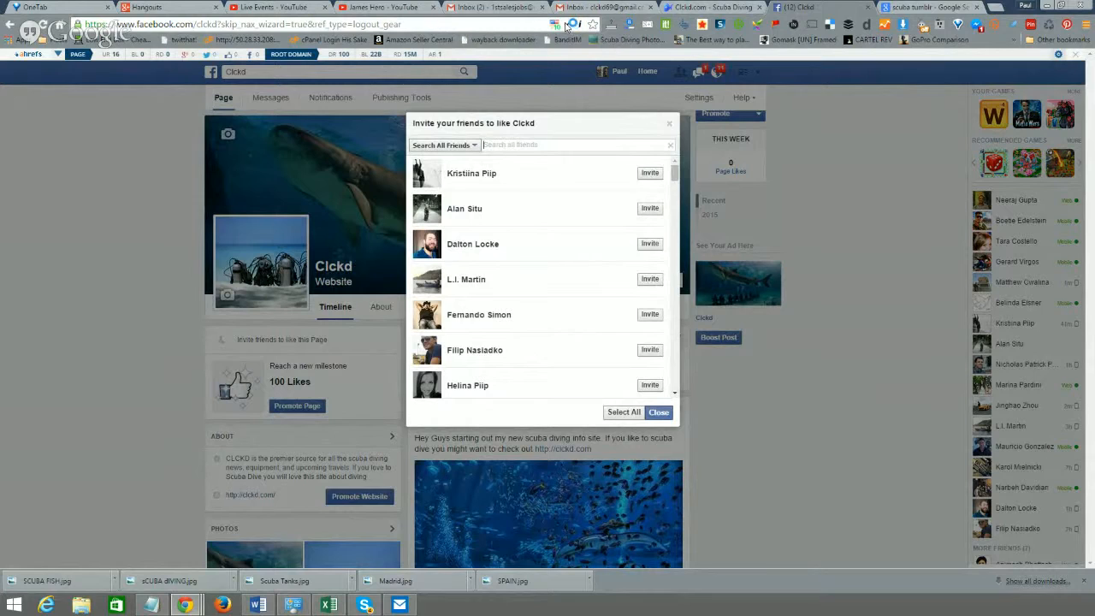